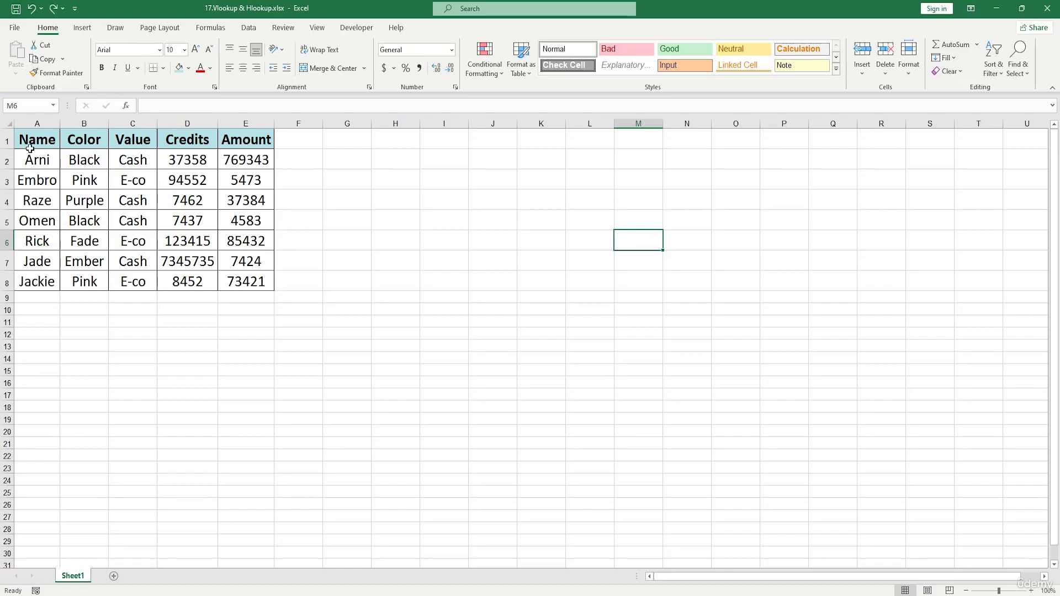
pyautogui.moveTo(30, 145); pyautogui.dragTo(260, 289)
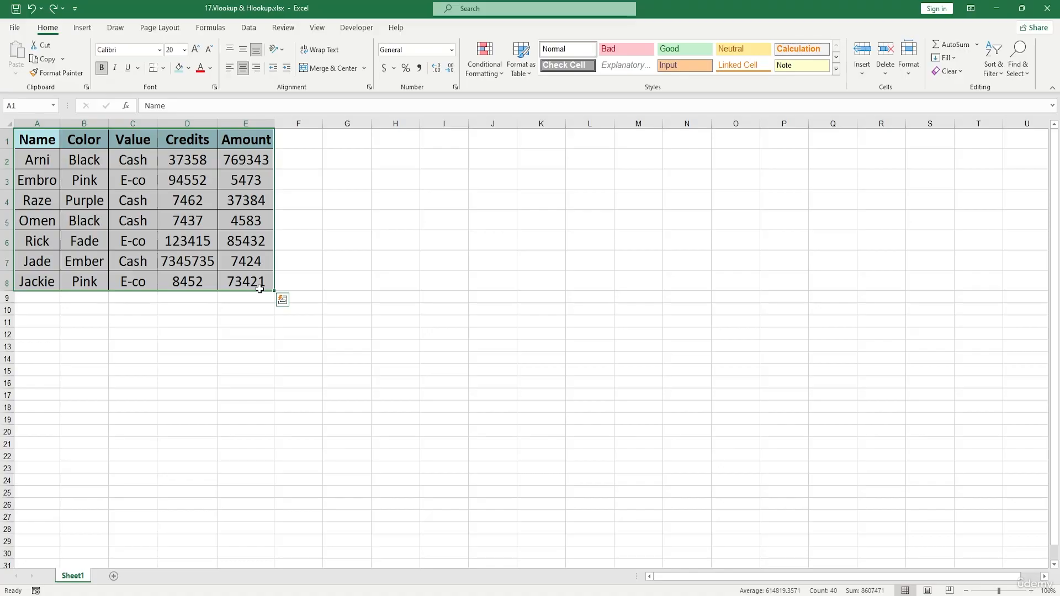
pyautogui.click(347, 157)
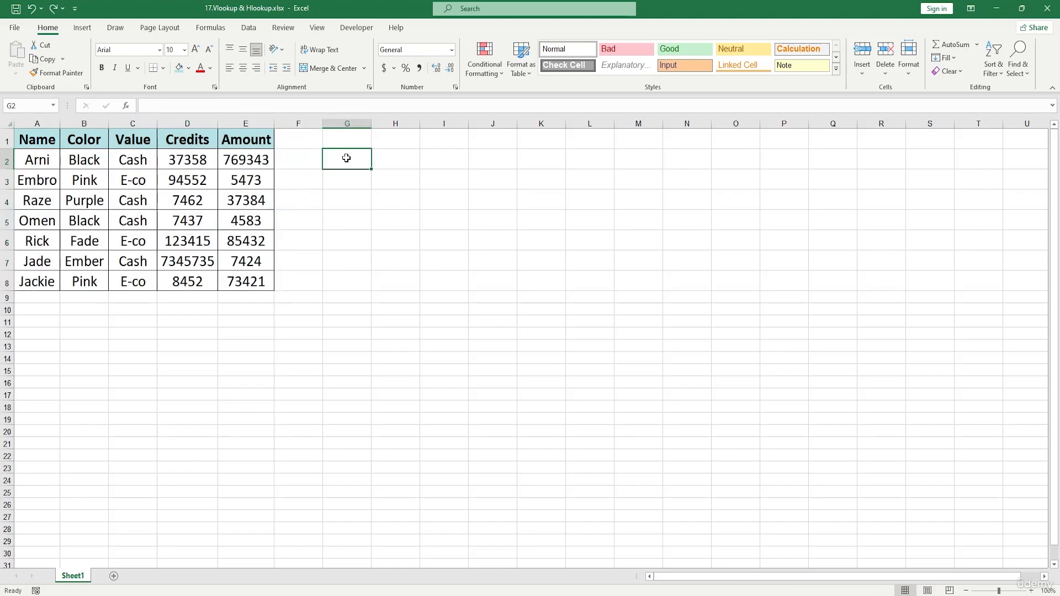
pyautogui.moveTo(346, 159); pyautogui.dragTo(356, 232)
pyautogui.click(433, 182)
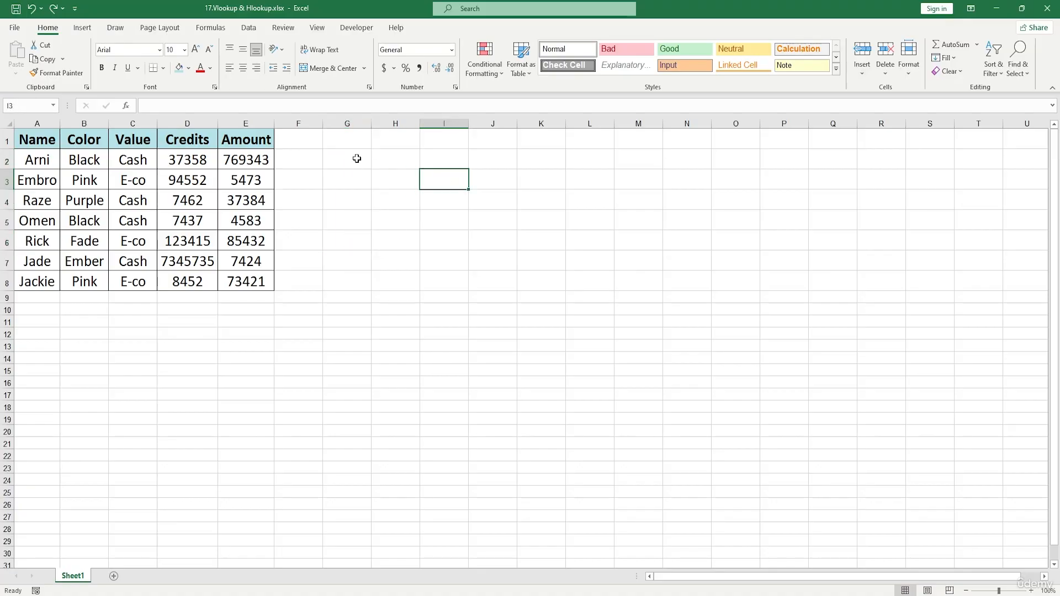
pyautogui.doubleClick(356, 159)
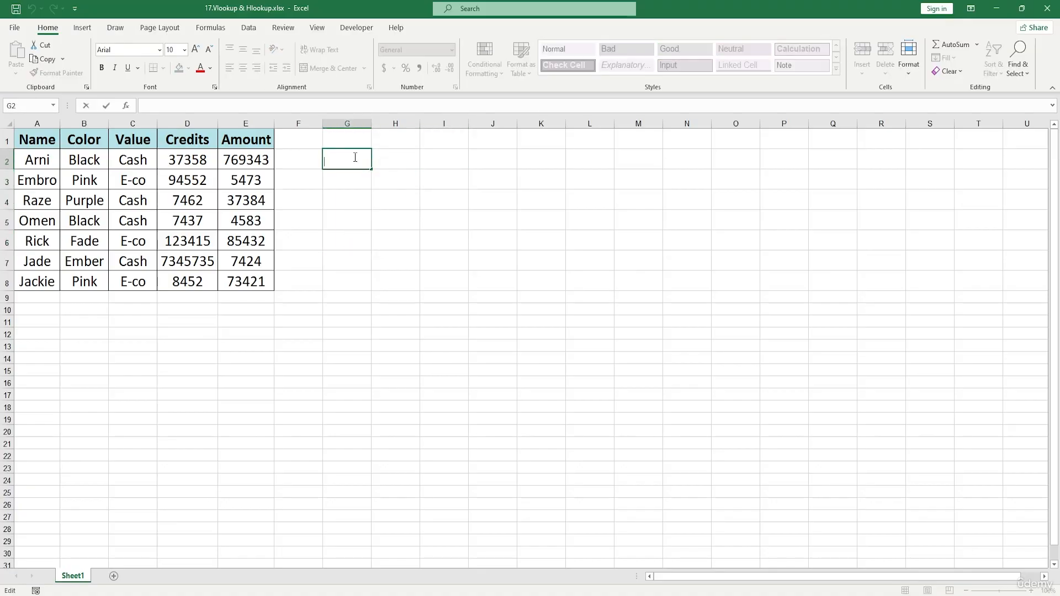
pyautogui.write('=')
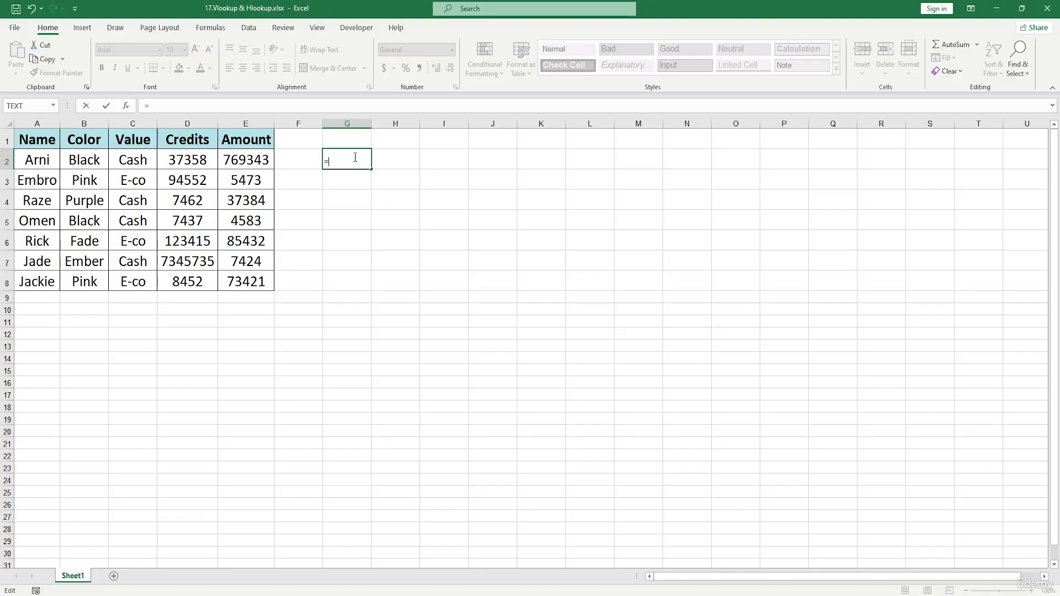
pyautogui.write('vlo')
pyautogui.press('Tab')
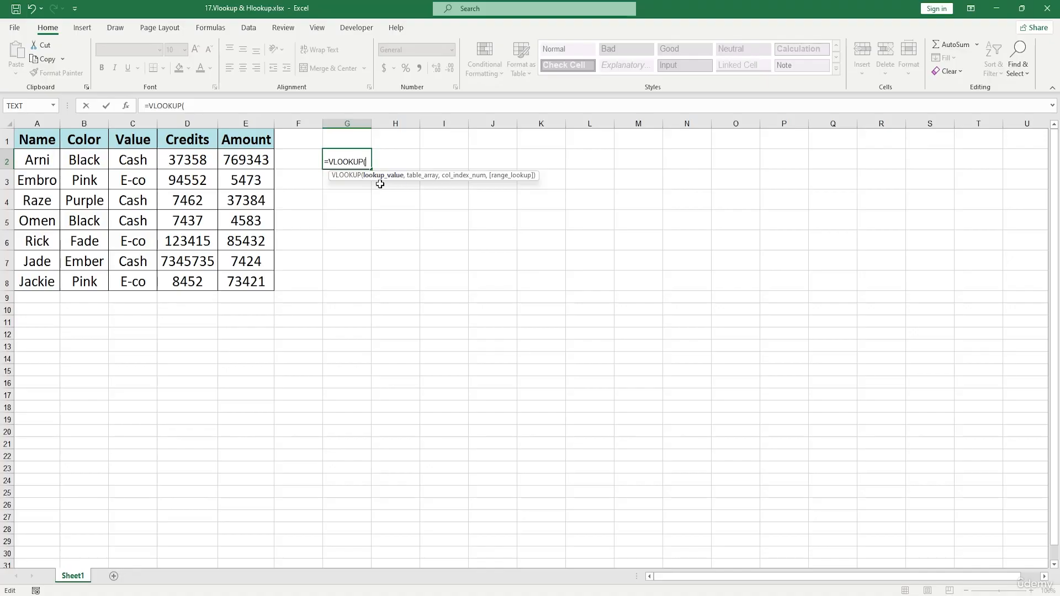
pyautogui.press('BackSpace')
pyautogui.press('BackSpace')
pyautogui.press('BackSpace')
pyautogui.press('BackSpace')
pyautogui.press('BackSpace')
pyautogui.press('BackSpace')
pyautogui.press('BackSpace')
pyautogui.press('BackSpace')
pyautogui.press('BackSpace')
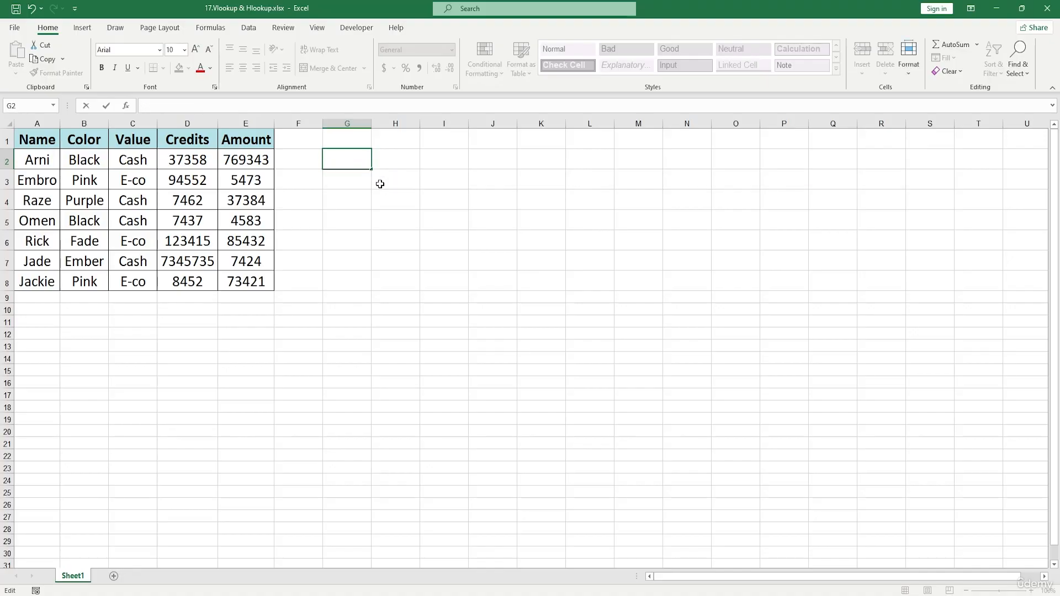
# Step: Copy the list of names in A2:A8 to the range starting at K2
pyautogui.click(504, 158)
pyautogui.doubleClick(503, 156)
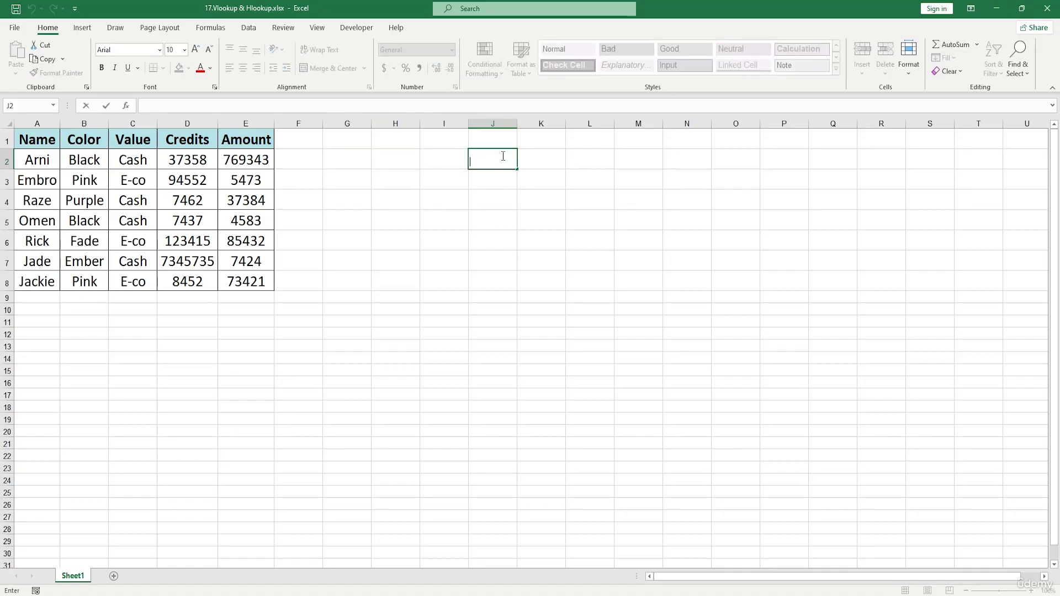
pyautogui.moveTo(24, 159); pyautogui.dragTo(44, 275)
pyautogui.hotkey('ctrl', 'c')
pyautogui.click(541, 161)
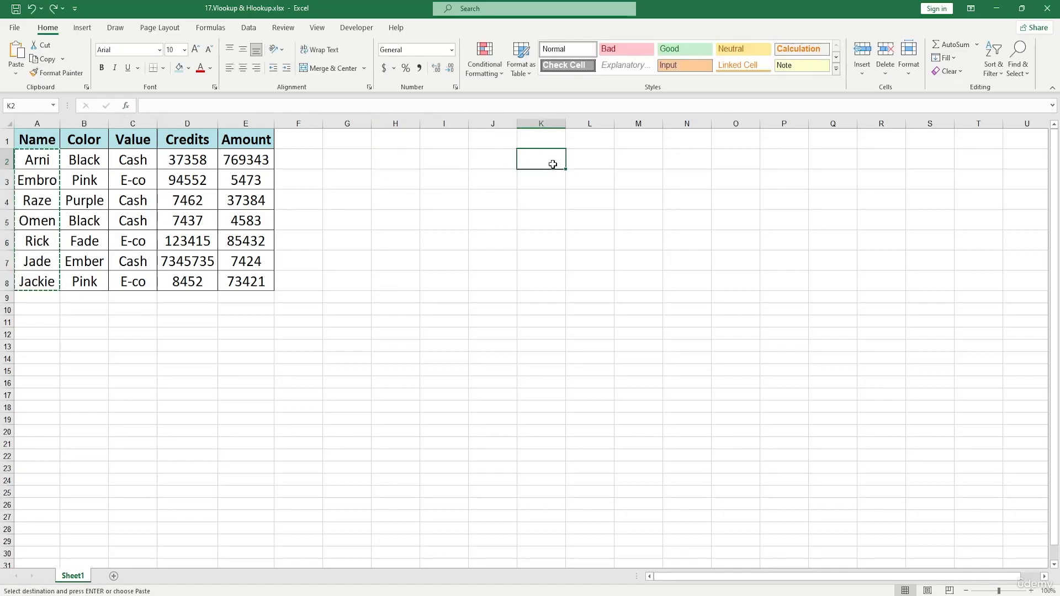
pyautogui.hotkey('ctrl', 'v')
pyautogui.click(723, 262)
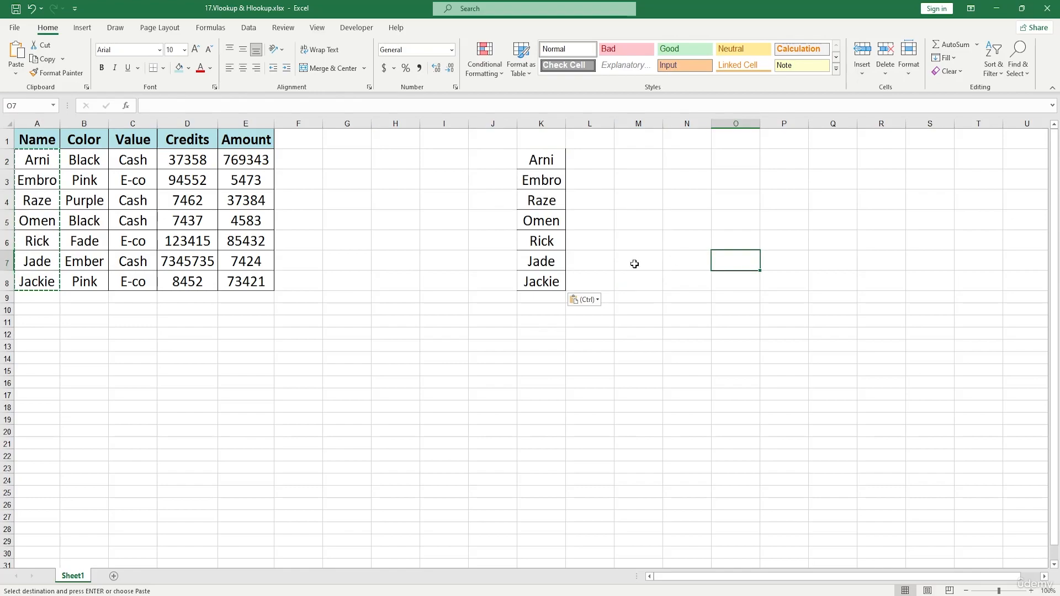
# Step: Enter the header "Value" in cell G1
pyautogui.click(355, 159)
pyautogui.doubleClick(355, 160)
pyautogui.doubleClick(350, 138)
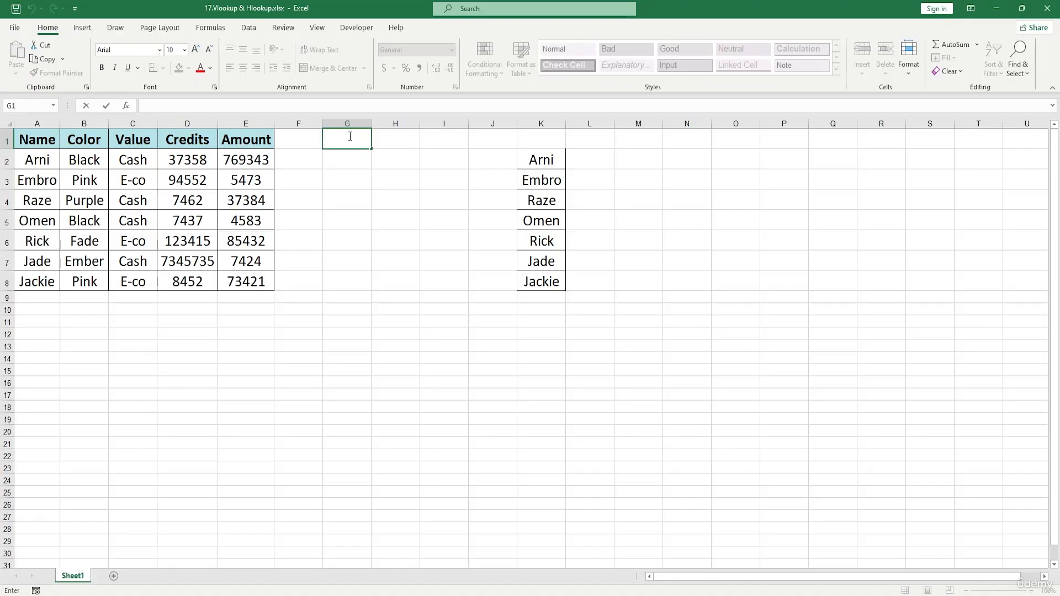
pyautogui.write('Val')
pyautogui.press('Return')
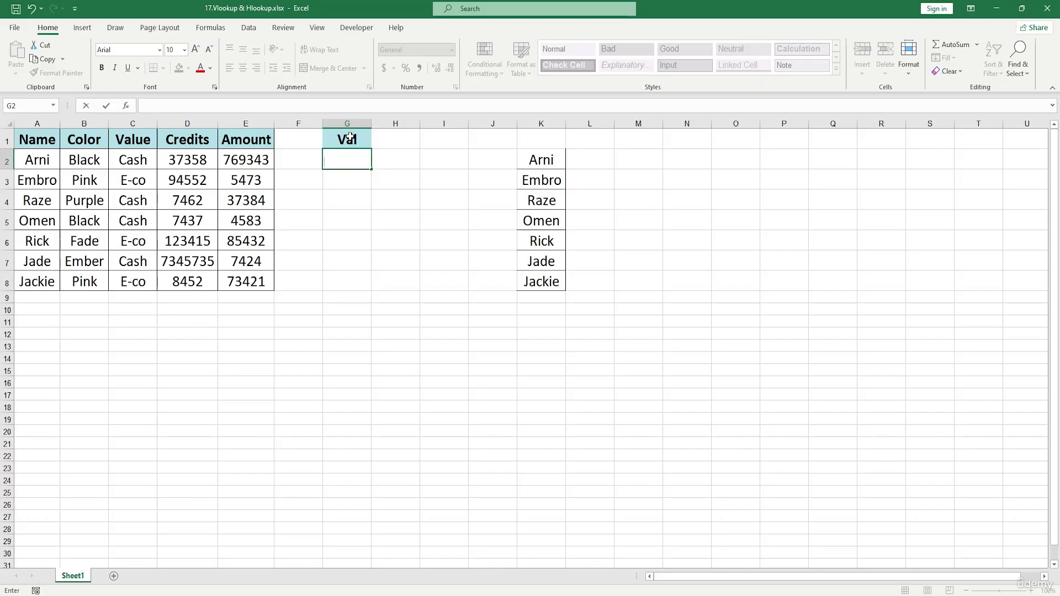
pyautogui.doubleClick(359, 135)
pyautogui.write('ue')
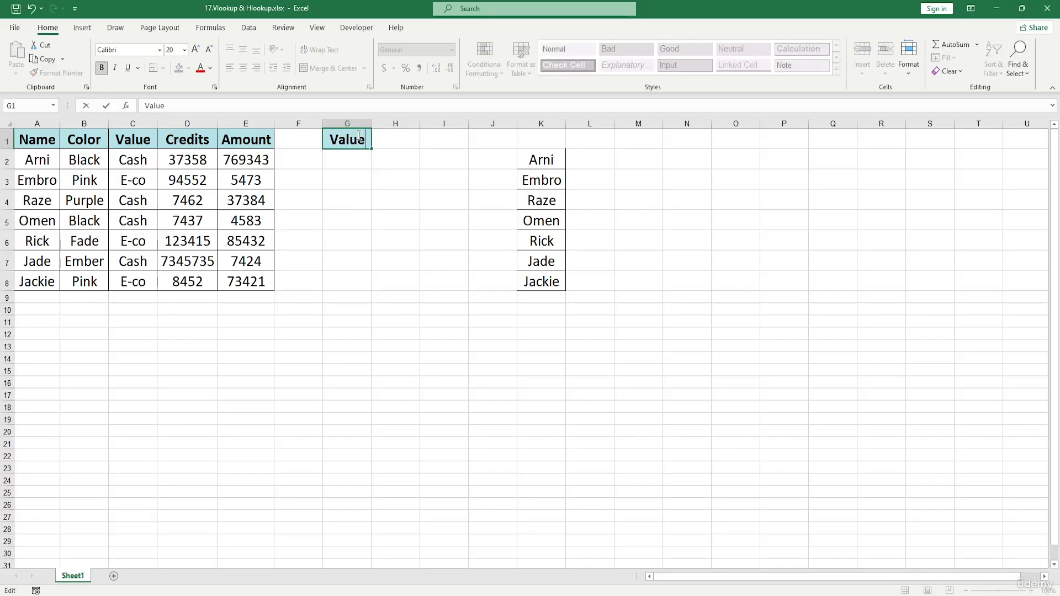
pyautogui.click(369, 176)
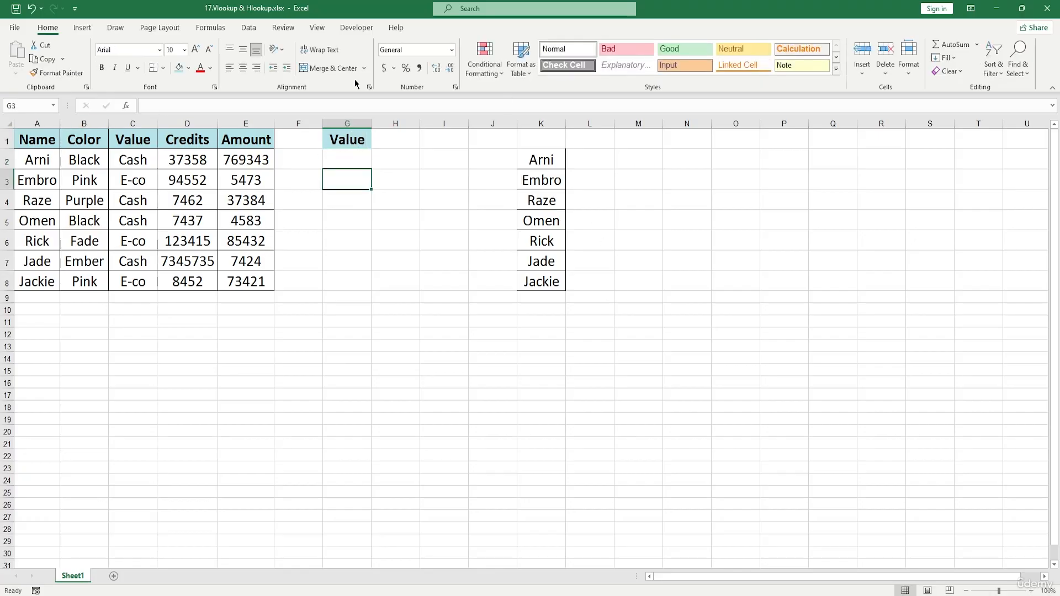
pyautogui.doubleClick(340, 161)
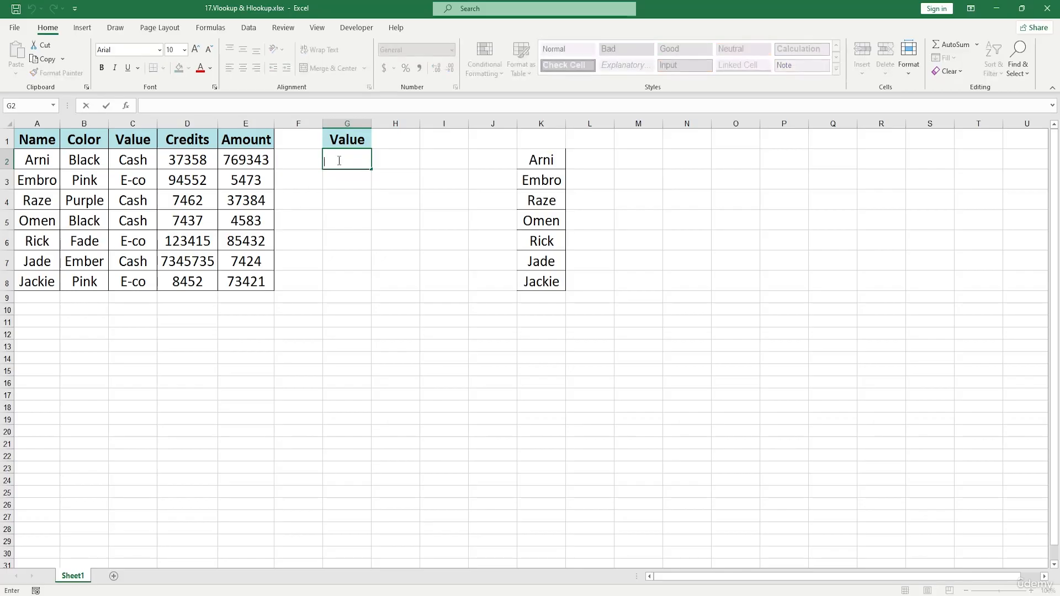
pyautogui.write('=vlo')
pyautogui.press('Tab')
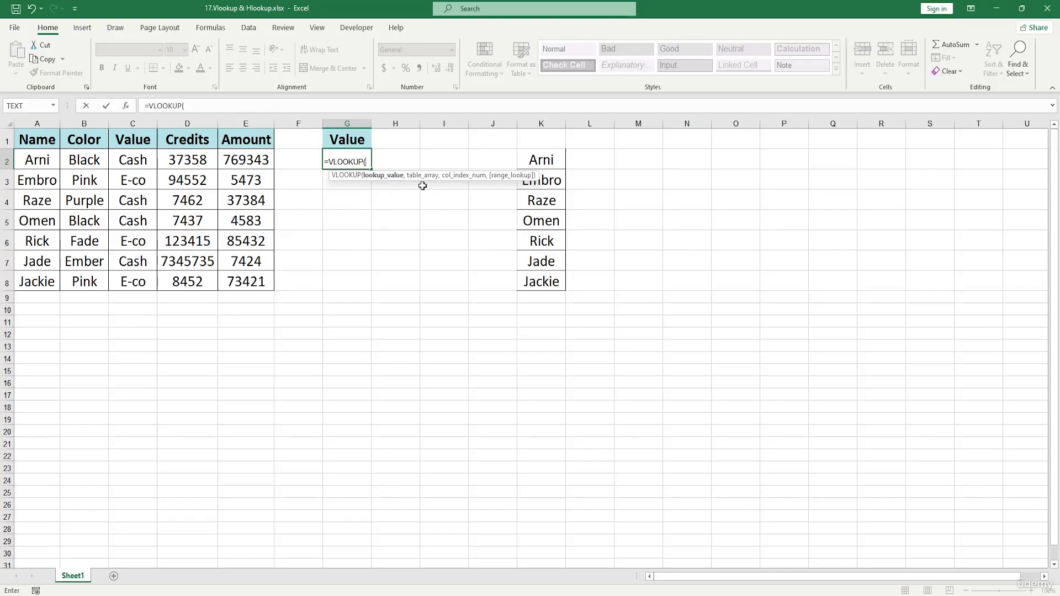
pyautogui.click(539, 243)
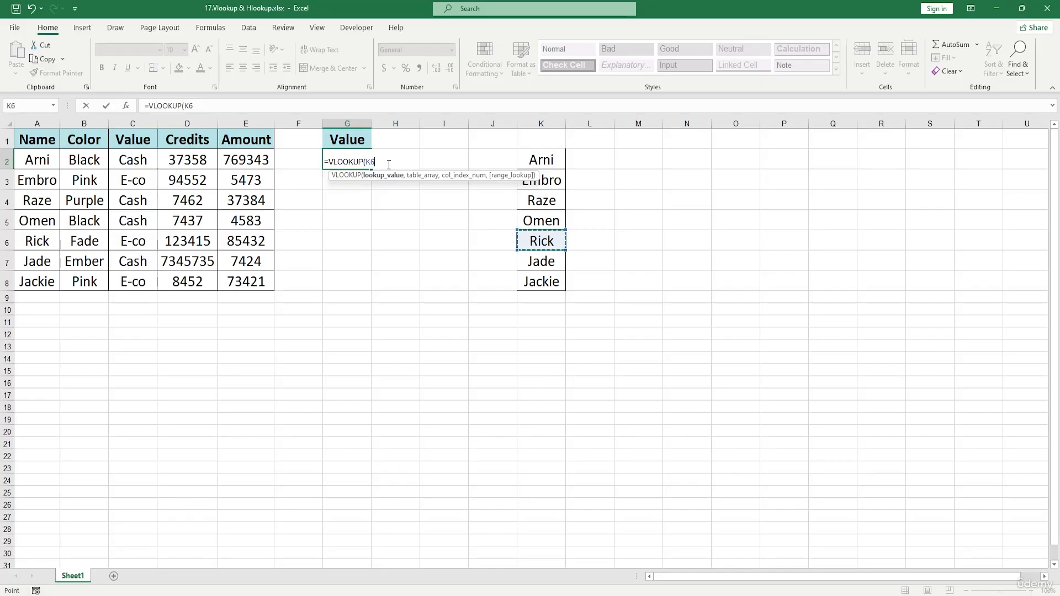
pyautogui.write(',')
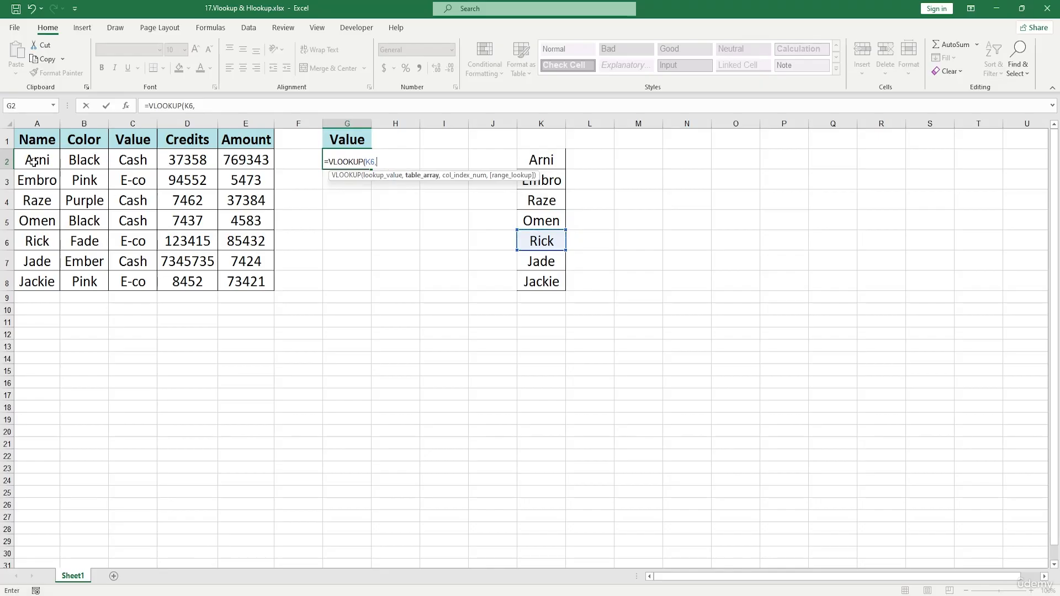
pyautogui.click(33, 144)
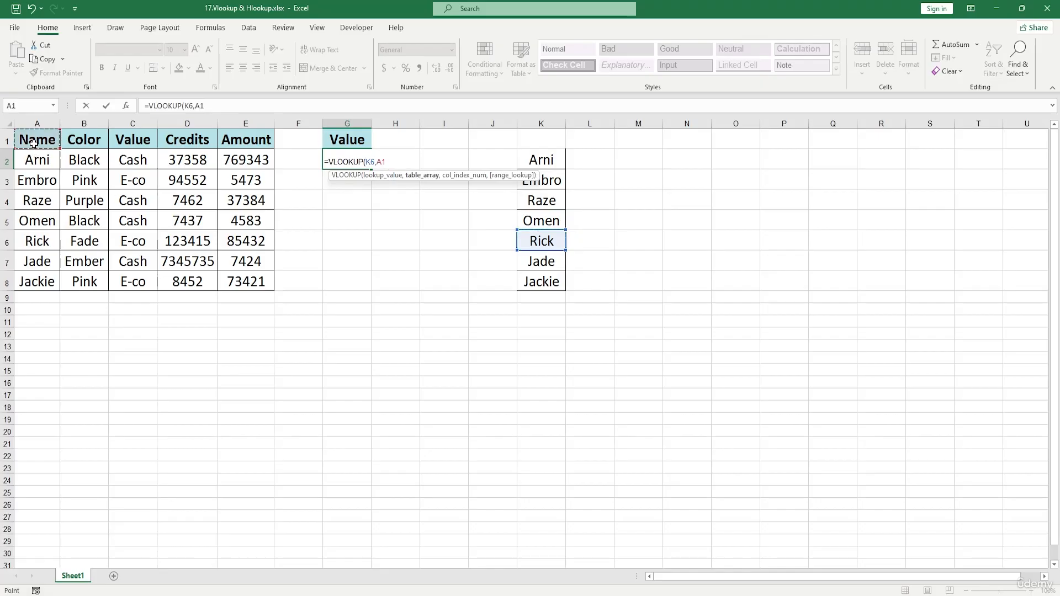
pyautogui.moveTo(34, 144); pyautogui.dragTo(237, 280)
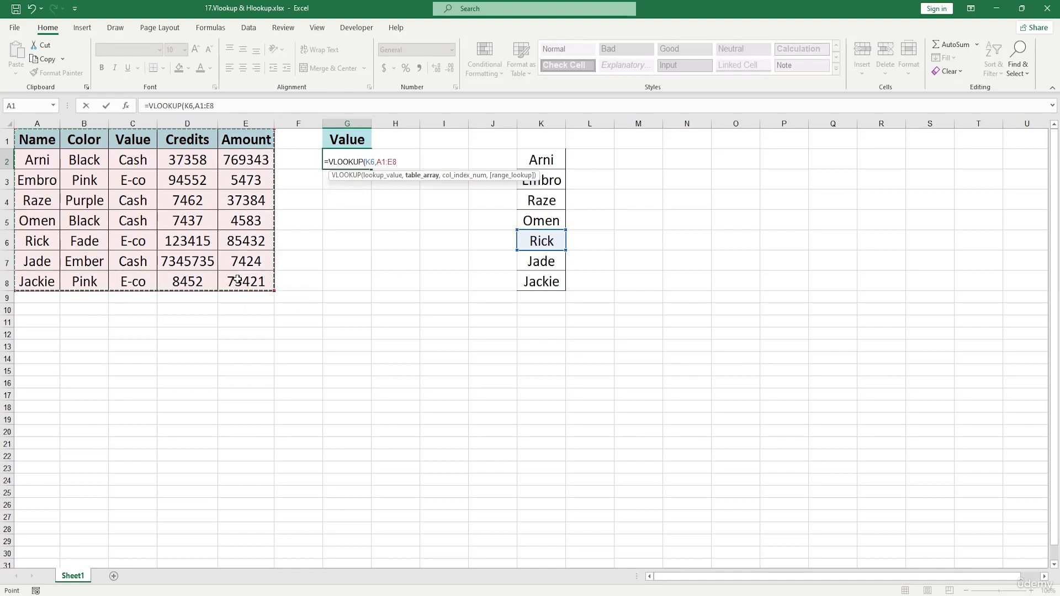
pyautogui.write('**')
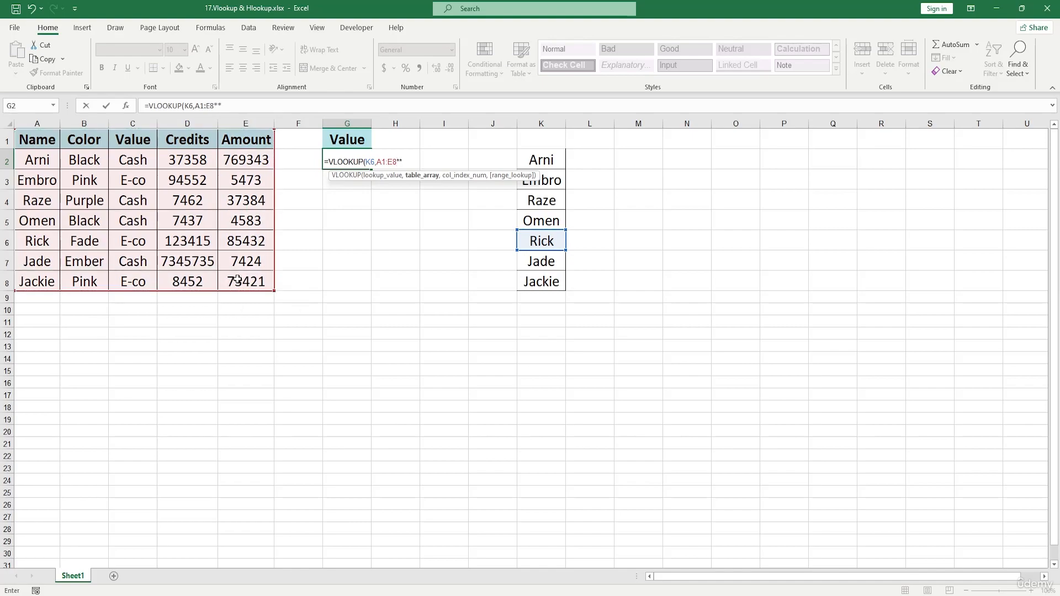
pyautogui.press('BackSpace')
pyautogui.press('BackSpace')
pyautogui.write(',')
pyautogui.write('3')
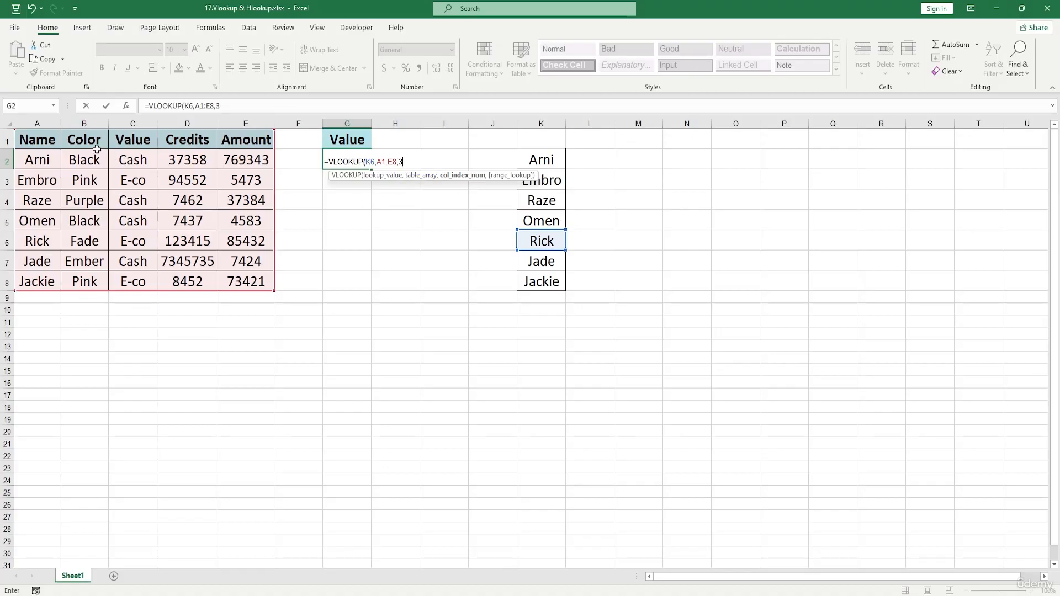
pyautogui.press('BackSpace')
pyautogui.press('BackSpace')
pyautogui.press('BackSpace')
pyautogui.press('BackSpace')
pyautogui.press('BackSpace')
pyautogui.press('BackSpace')
pyautogui.press('BackSpace')
pyautogui.press('BackSpace')
pyautogui.press('BackSpace')
pyautogui.press('BackSpace')
pyautogui.press('BackSpace')
pyautogui.press('BackSpace')
pyautogui.press('BackSpace')
pyautogui.press('BackSpace')
pyautogui.press('BackSpace')
pyautogui.press('BackSpace')
pyautogui.press('BackSpace')
pyautogui.press('BackSpace')
pyautogui.press('BackSpace')
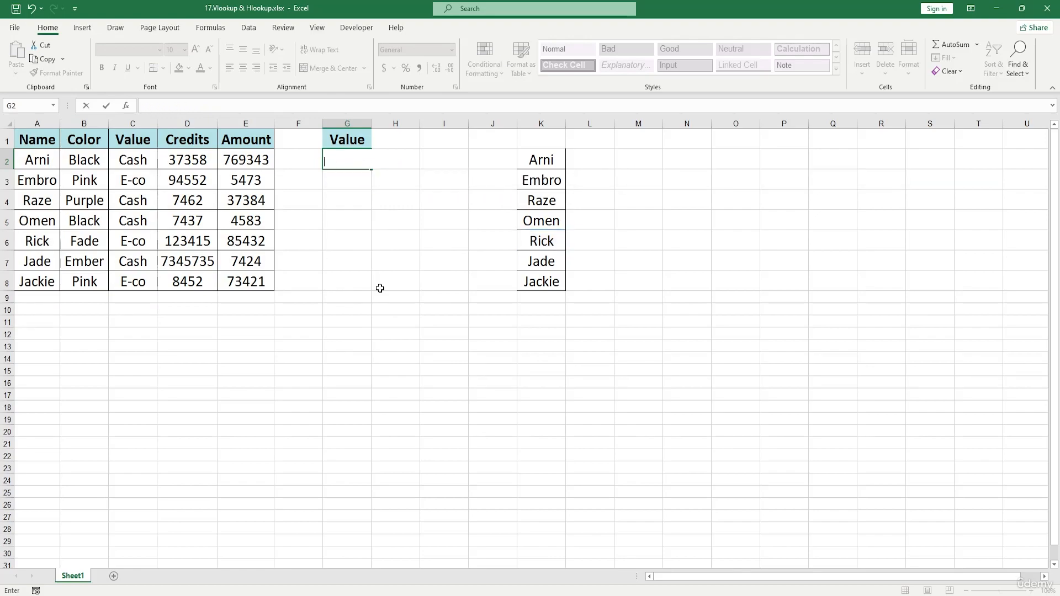
pyautogui.click(380, 288)
# Step: Move the whole data table A1:E8 one column over so that it starts at B1
pyautogui.moveTo(35, 142); pyautogui.dragTo(250, 282)
pyautogui.hotkey('ctrl', 'x')
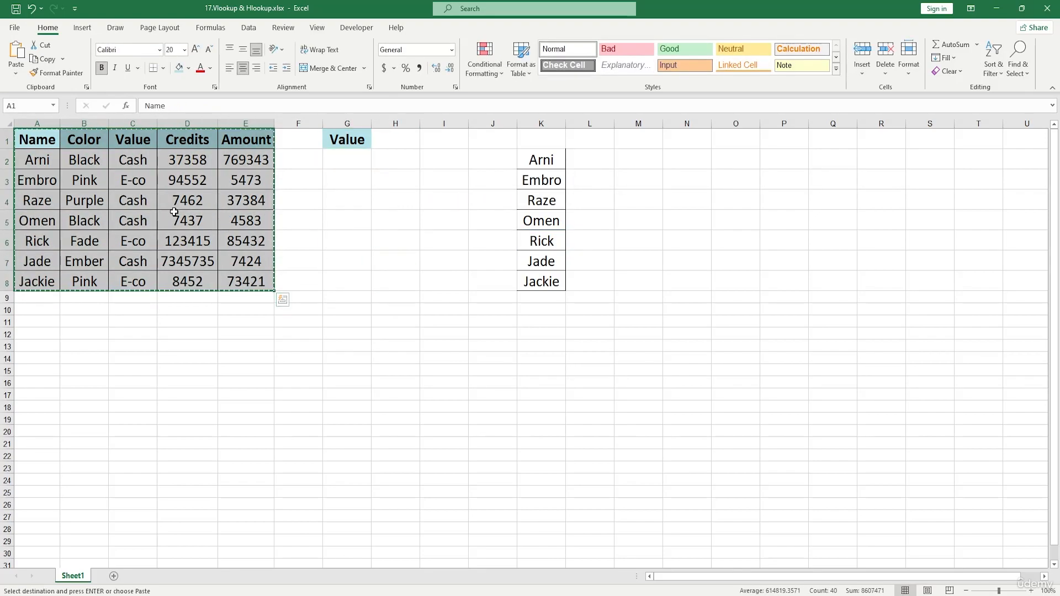
pyautogui.click(98, 137)
pyautogui.hotkey('ctrl', 'v')
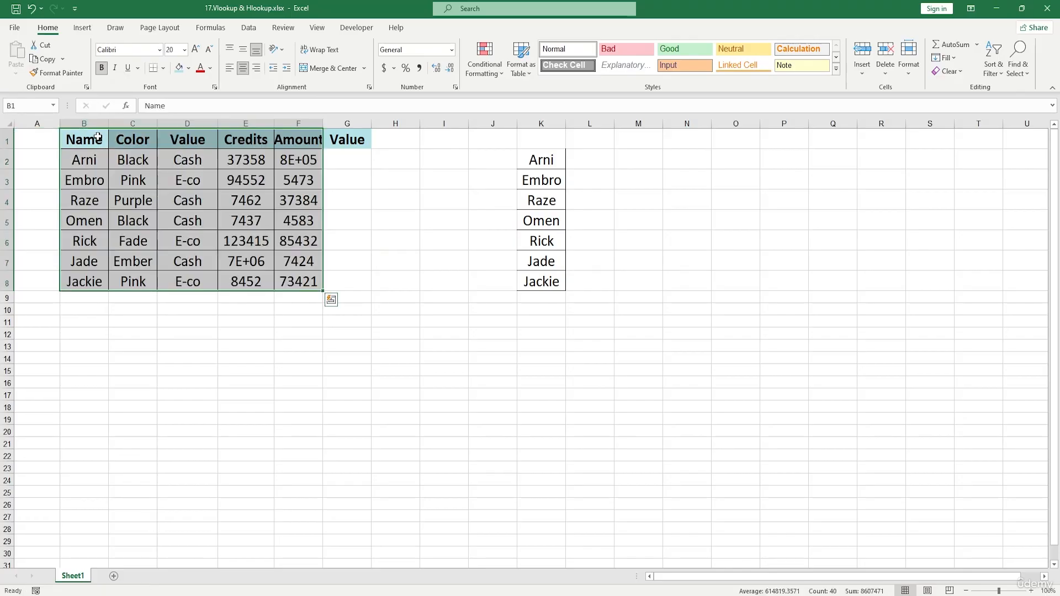
# Step: Autofit the width of column F to the Amount values
pyautogui.click(326, 281)
pyautogui.doubleClick(359, 157)
pyautogui.click(299, 124)
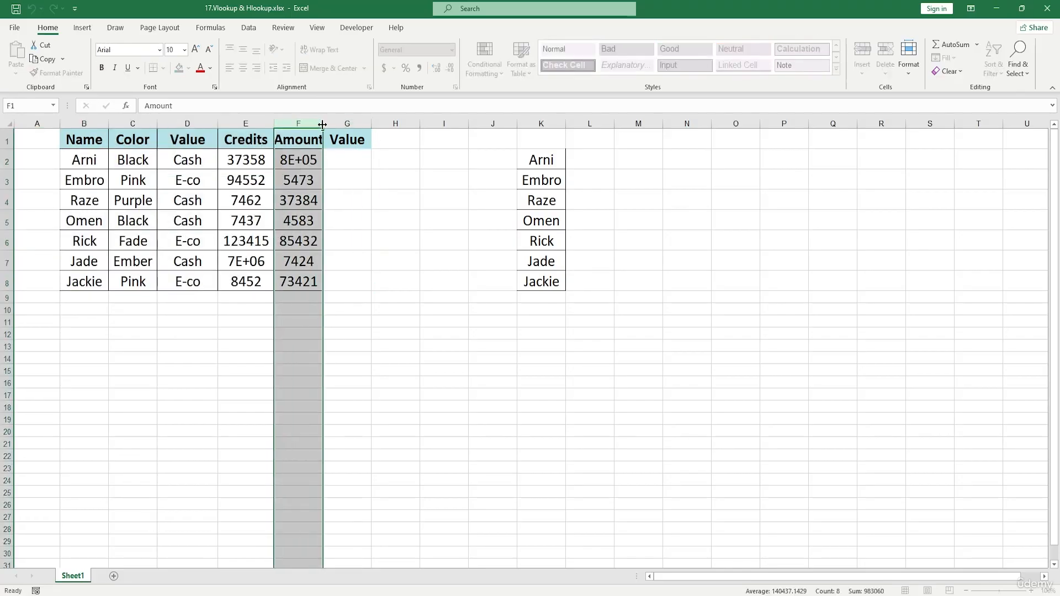
pyautogui.doubleClick(323, 123)
# Step: Begin a VLOOKUP formula in G2 with K6 as the lookup value and B1:F8 as the table array
pyautogui.click(353, 145)
pyautogui.click(358, 156)
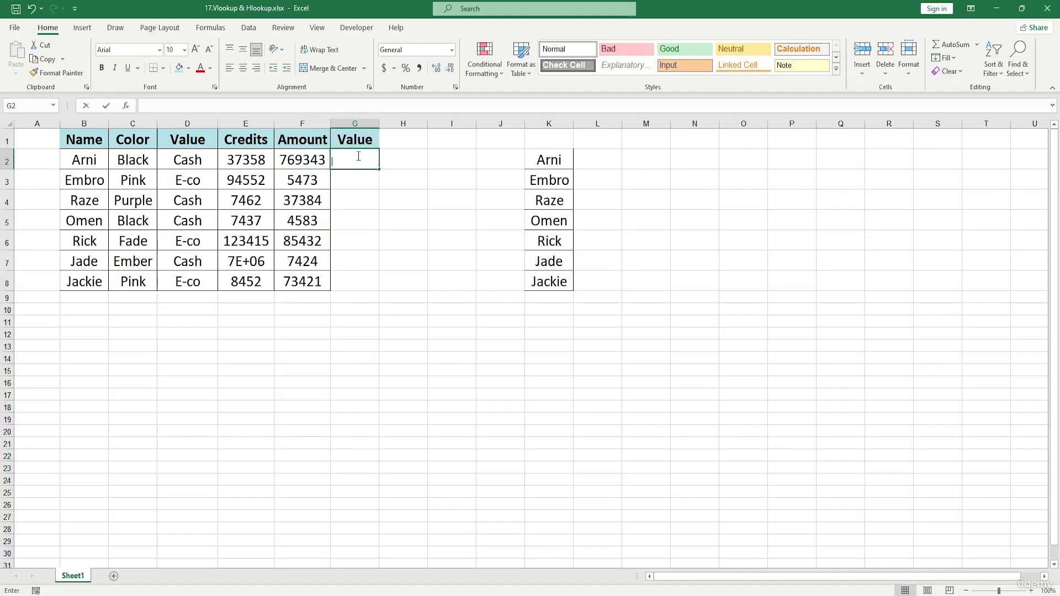
pyautogui.write('=')
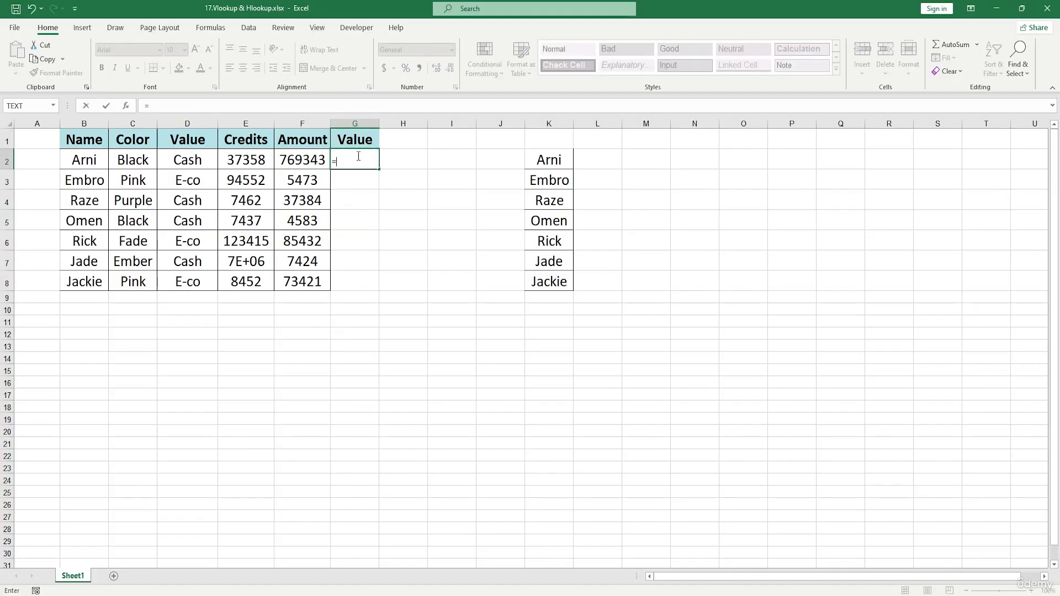
pyautogui.write('VLOOKUP(')
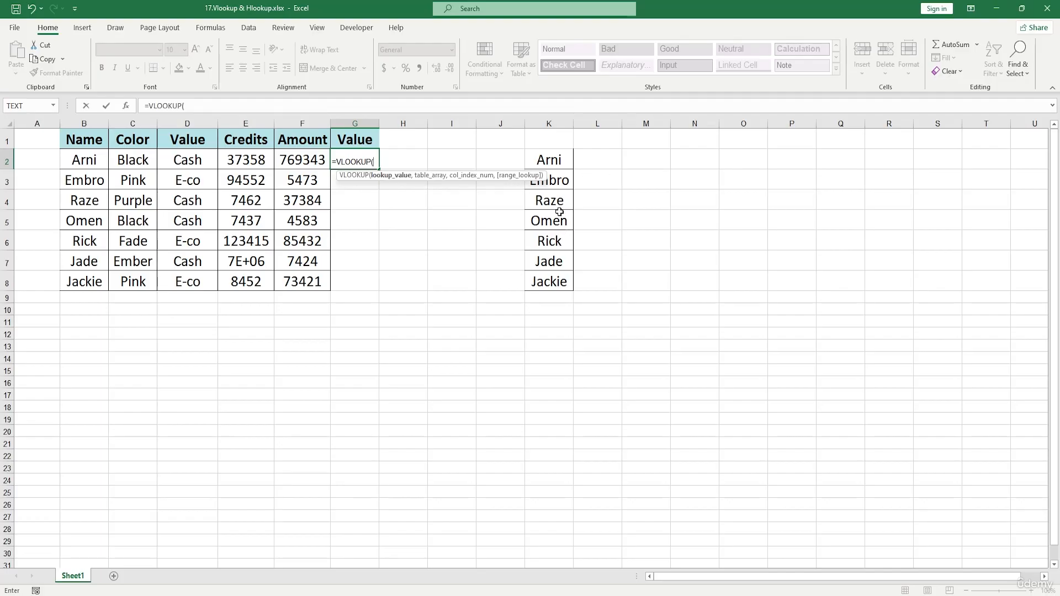
pyautogui.click(551, 238)
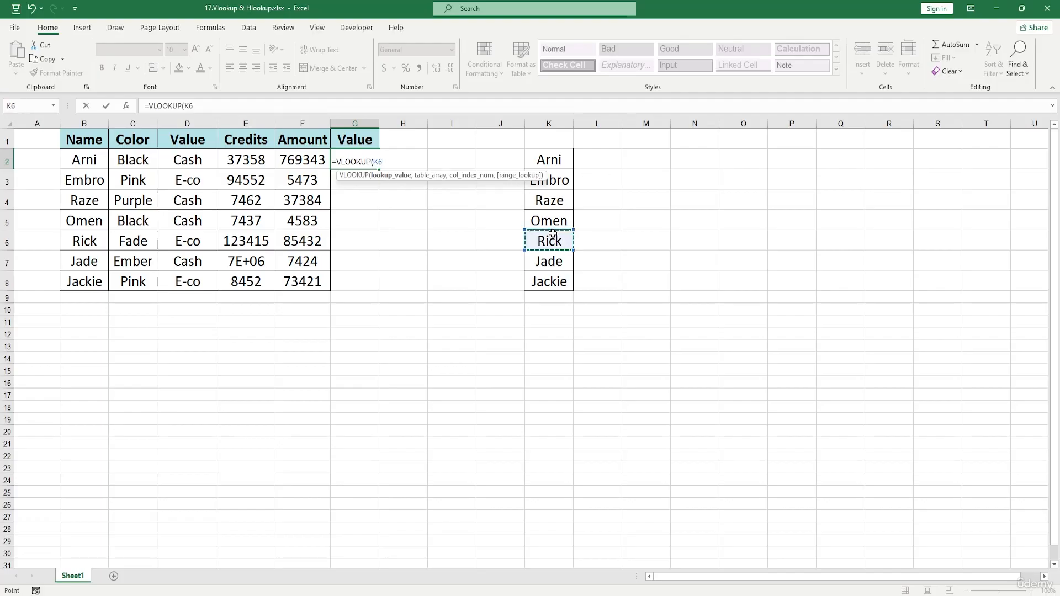
pyautogui.write(',')
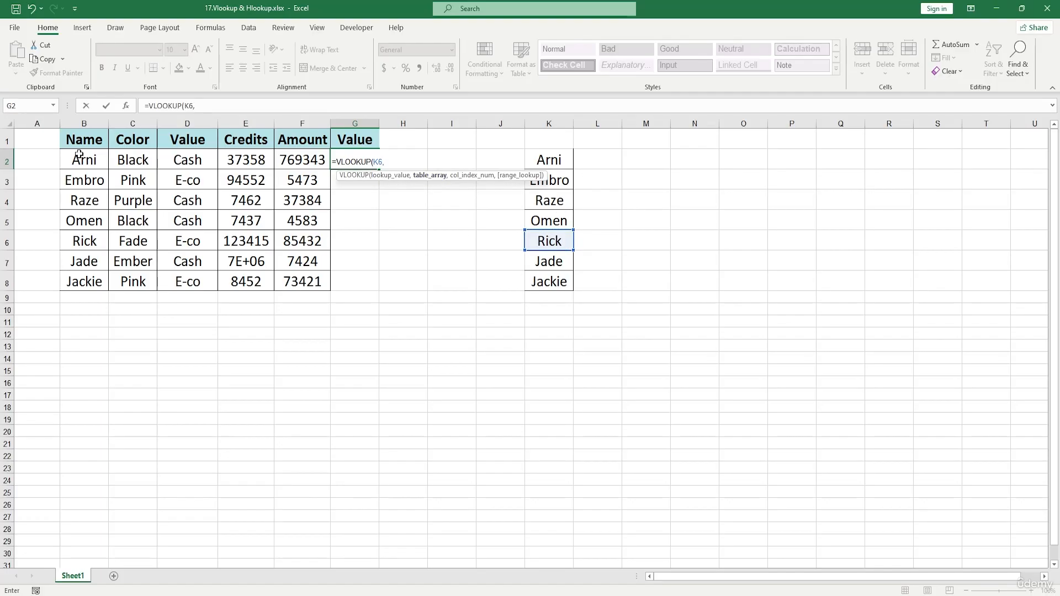
pyautogui.moveTo(84, 140); pyautogui.dragTo(297, 278)
pyautogui.write(',')
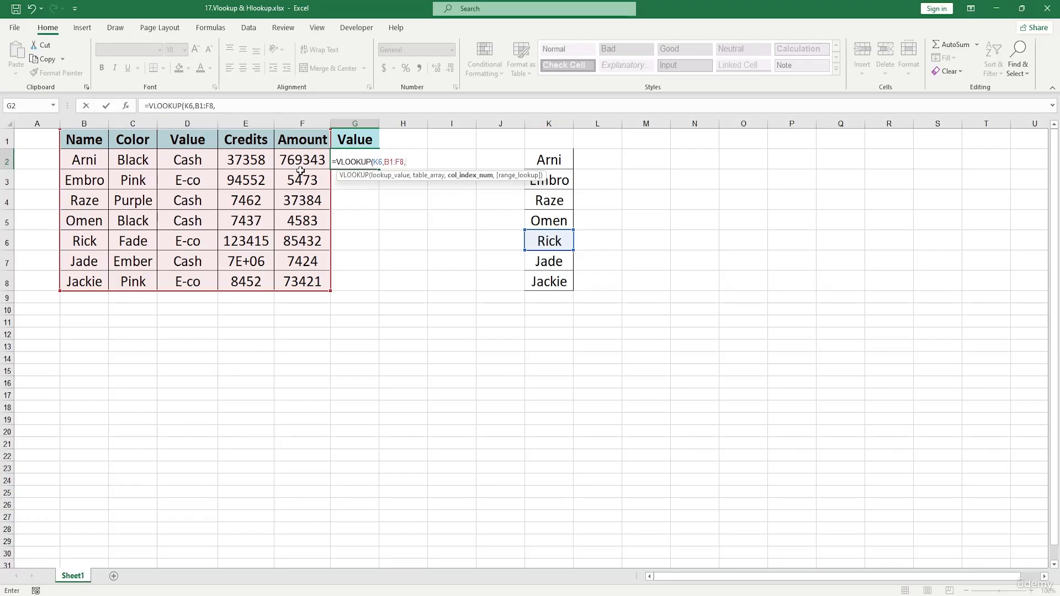
# Step: Complete the VLOOKUP formula in G2 with column index 3 and an exact match (FALSE)
pyautogui.write('3,')
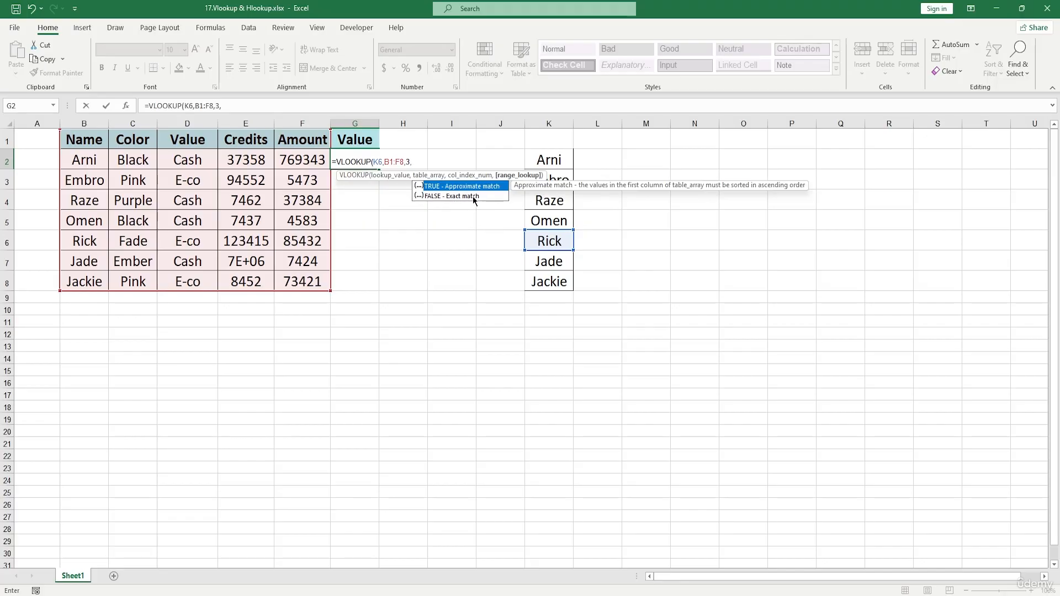
pyautogui.write(',')
pyautogui.press('BackSpace')
pyautogui.write('fa')
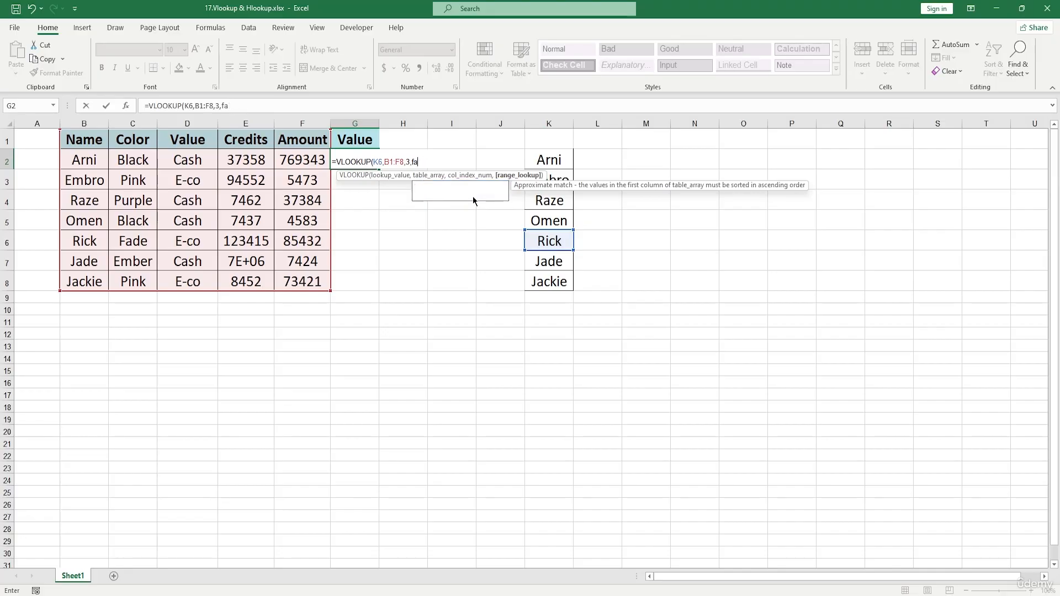
pyautogui.doubleClick(450, 196)
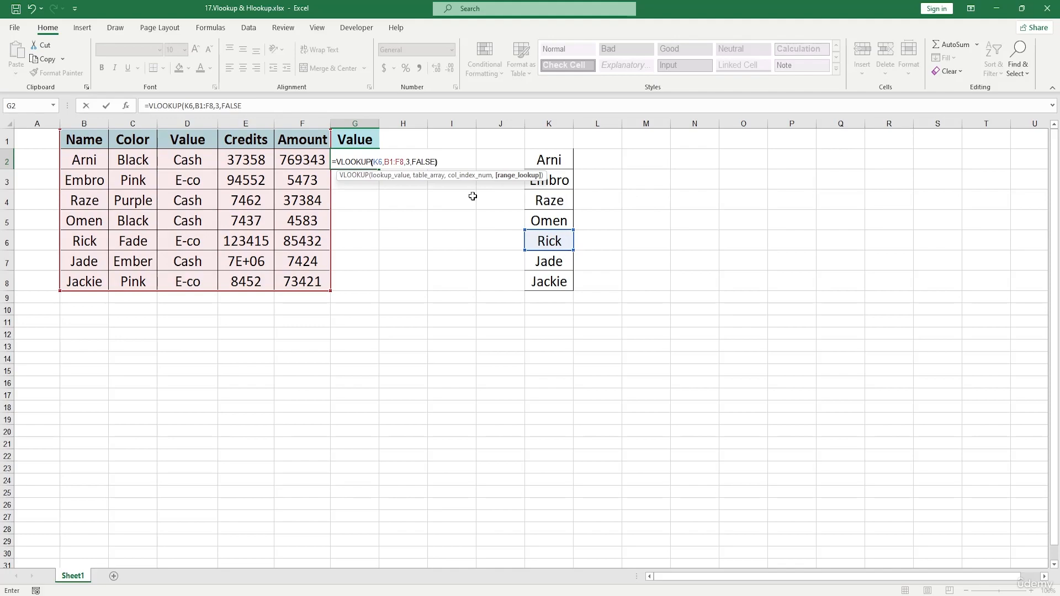
pyautogui.press('Return')
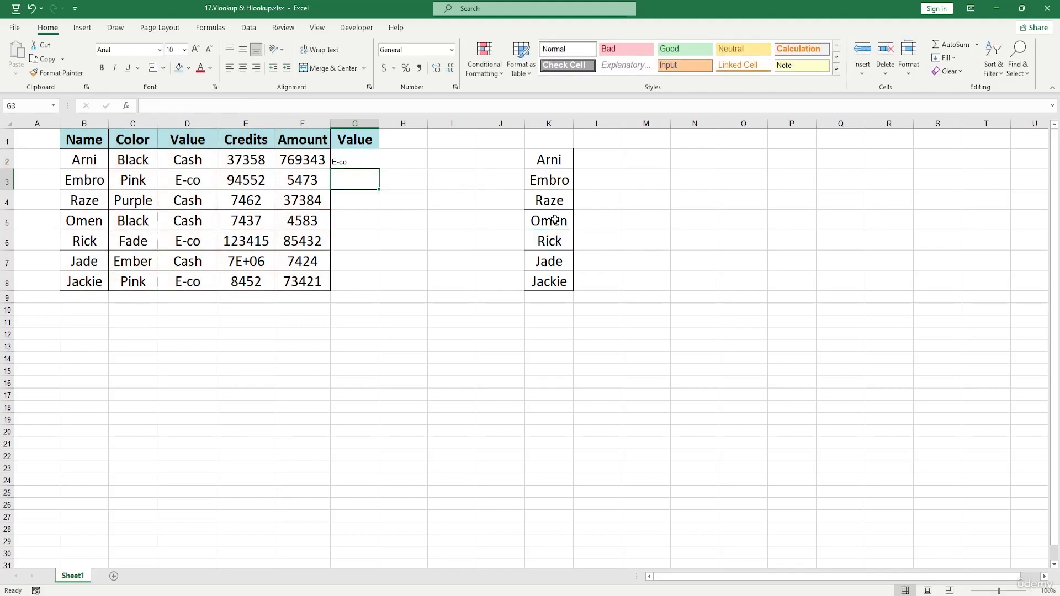
pyautogui.click(557, 243)
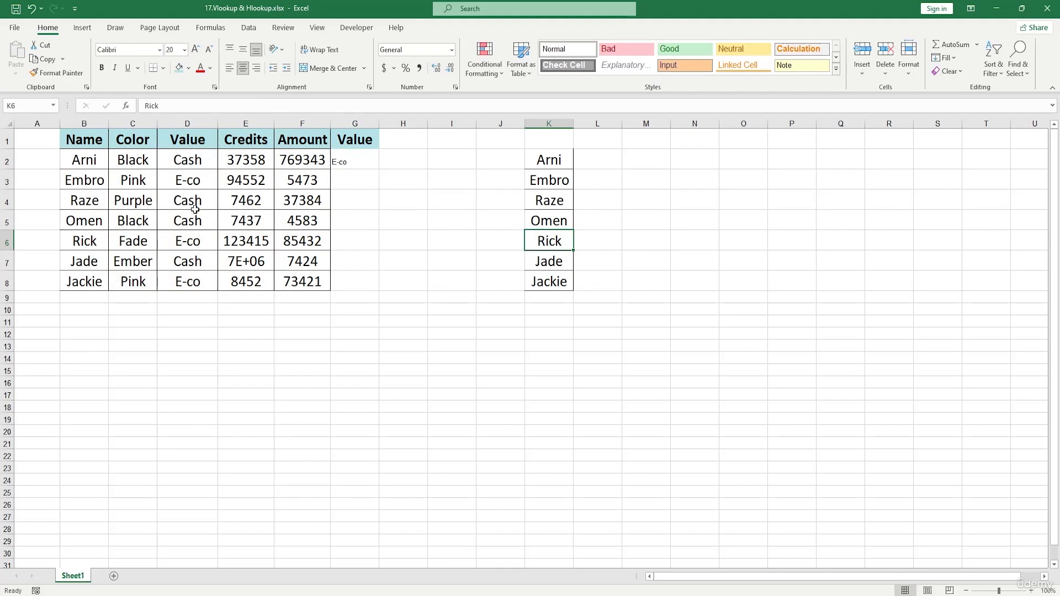
pyautogui.click(186, 241)
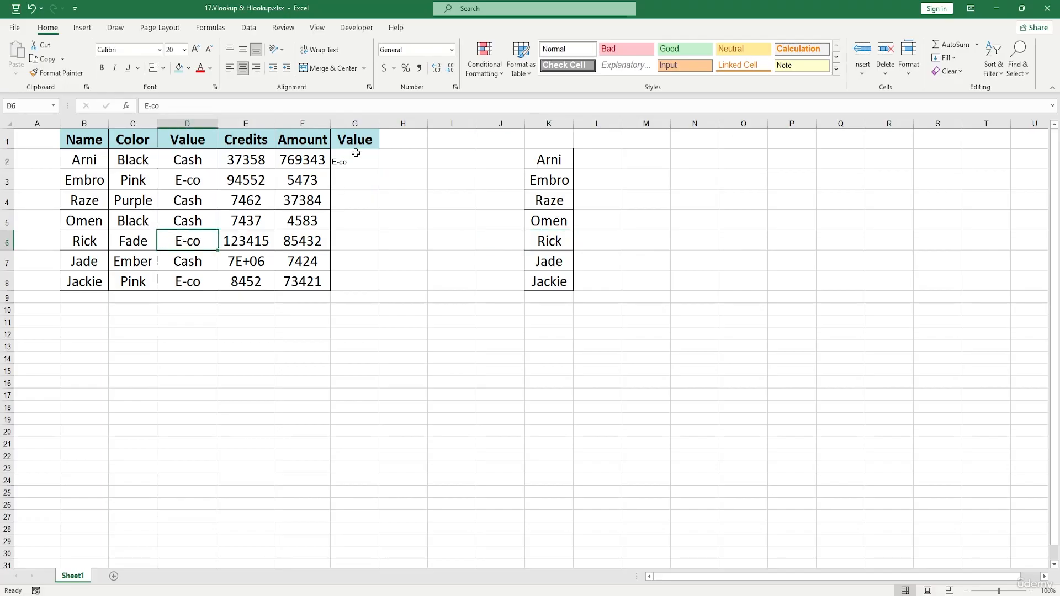
# Step: Change the lookup name in K6 to Omen to test the formula, and undo that change
pyautogui.click(561, 243)
pyautogui.doubleClick(561, 243)
pyautogui.press('BackSpace')
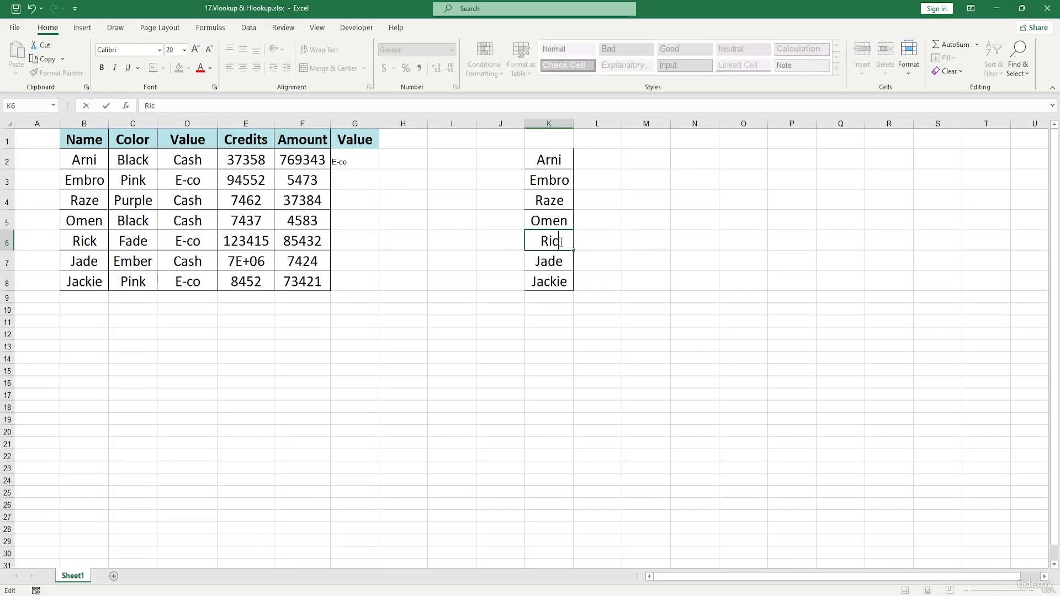
pyautogui.press('BackSpace')
pyautogui.press('BackSpace')
pyautogui.press('BackSpace')
pyautogui.write('Omen')
pyautogui.press('Return')
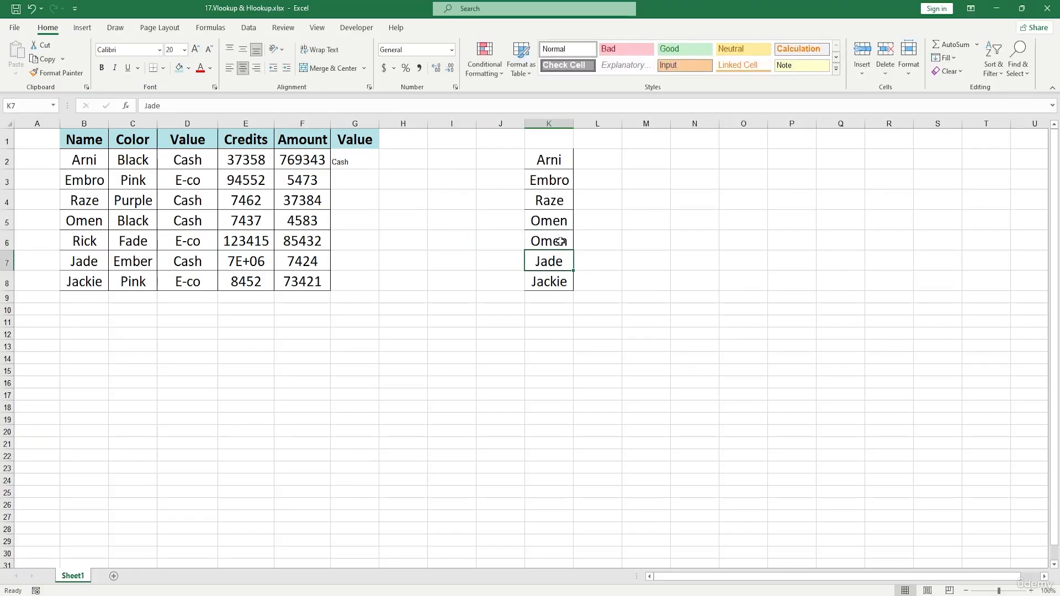
pyautogui.hotkey('ctrl', 'z')
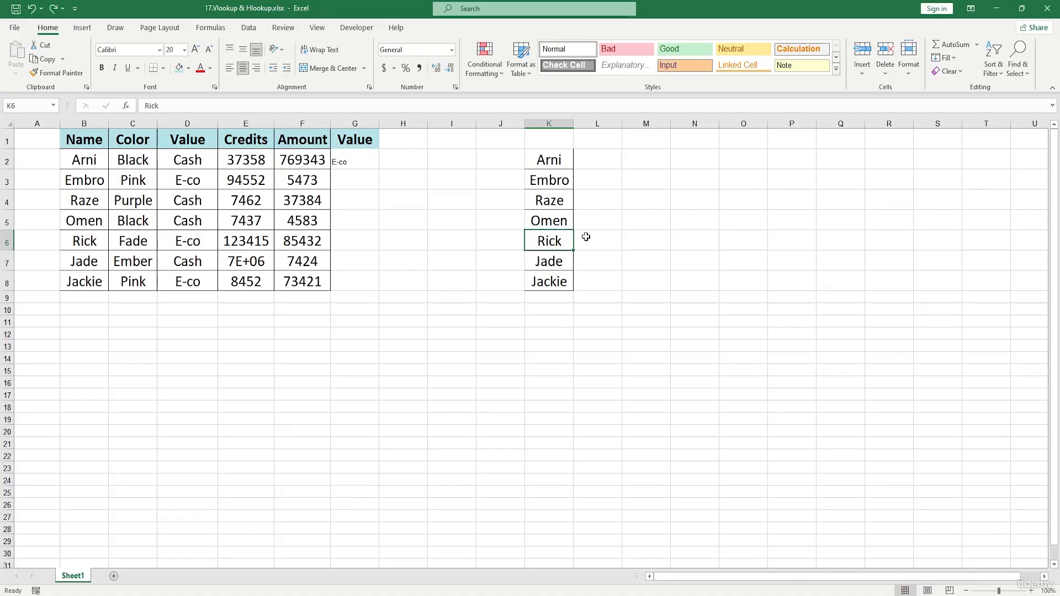
# Step: Enter a VLOOKUP formula in G3 that looks up K3 in B1:F8 with column index 5 and an exact match (FALSE)
pyautogui.doubleClick(369, 180)
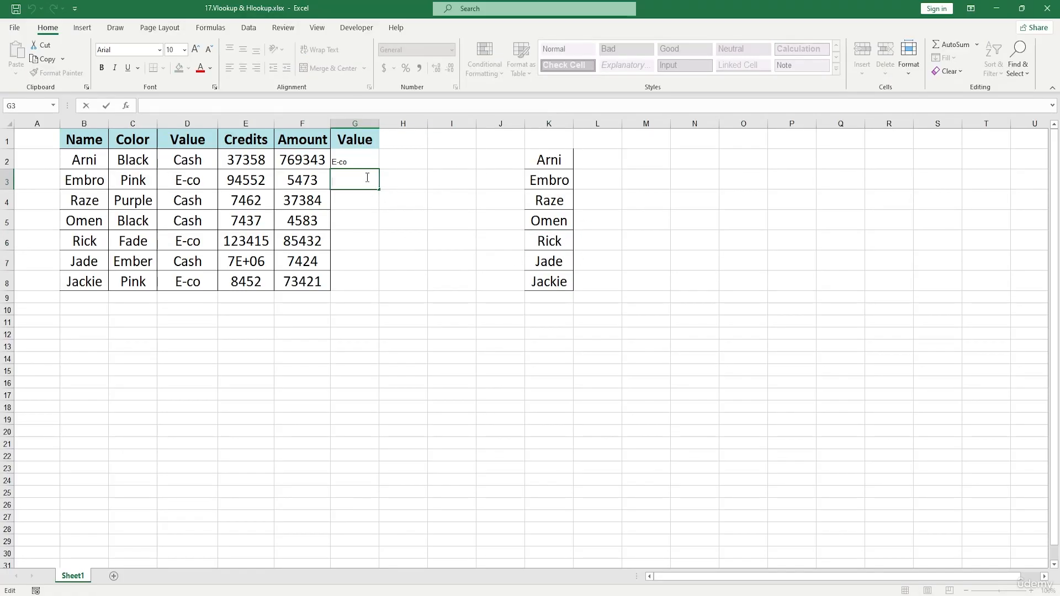
pyautogui.write('=')
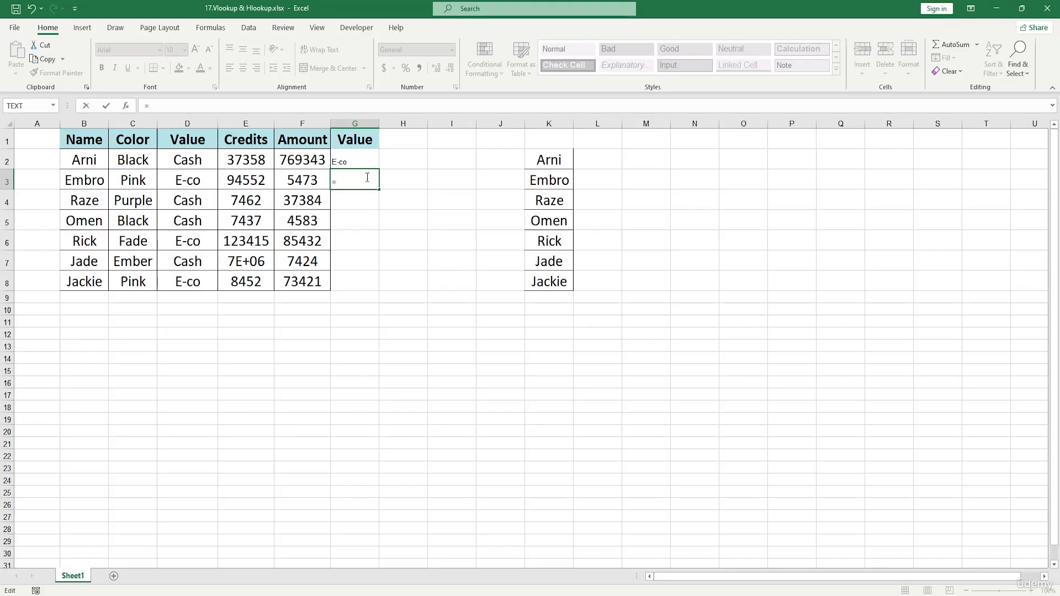
pyautogui.write('vlo')
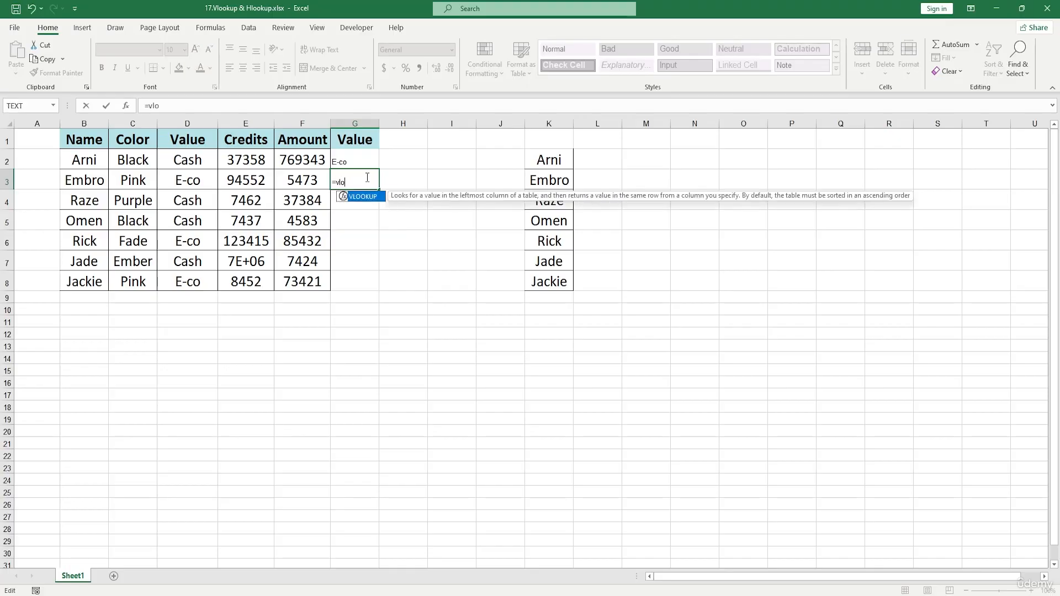
pyautogui.press('Tab')
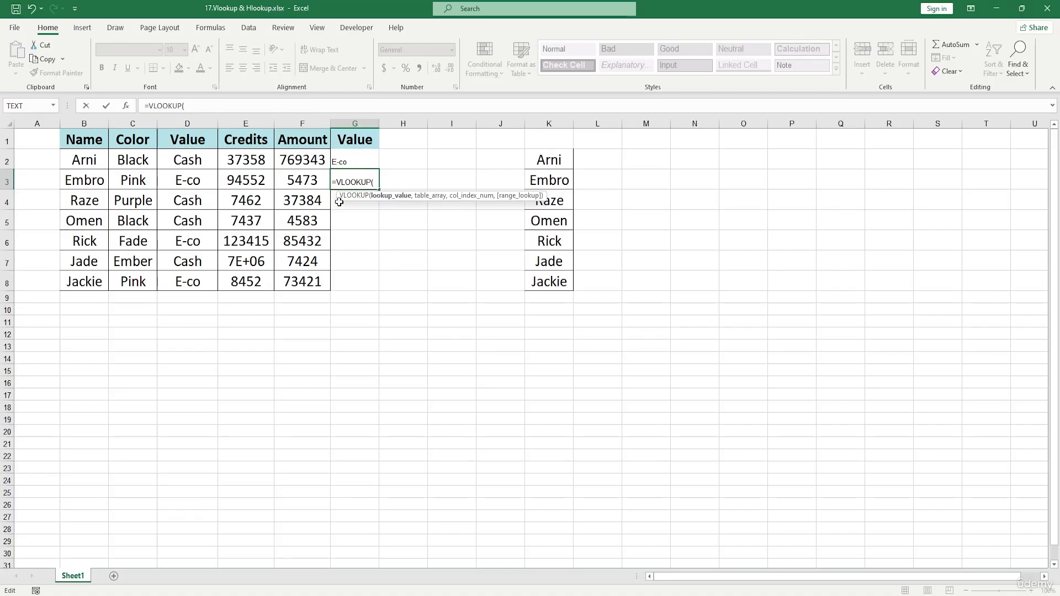
pyautogui.click(555, 180)
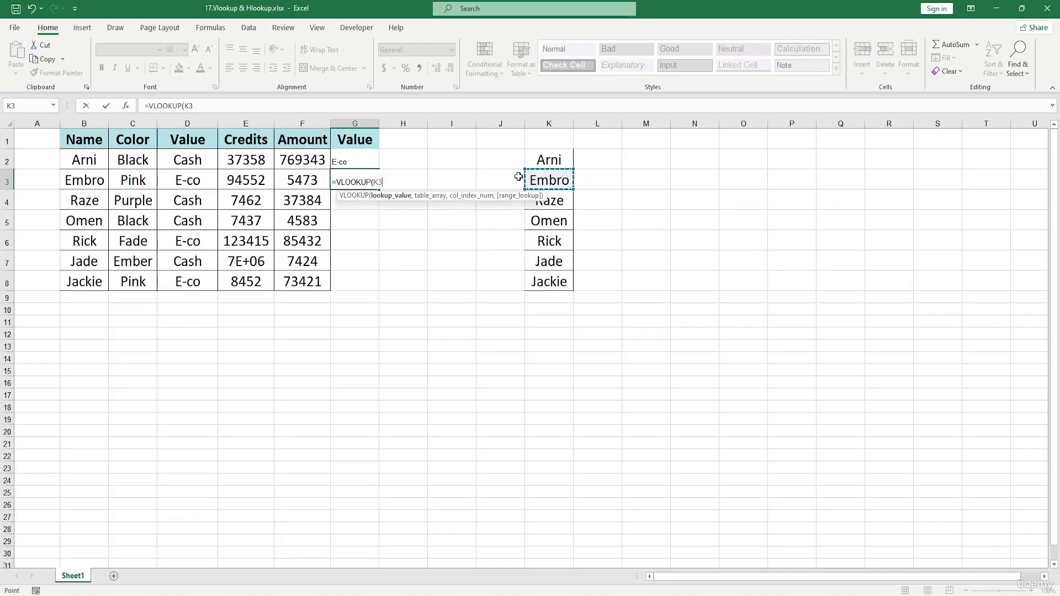
pyautogui.write(',')
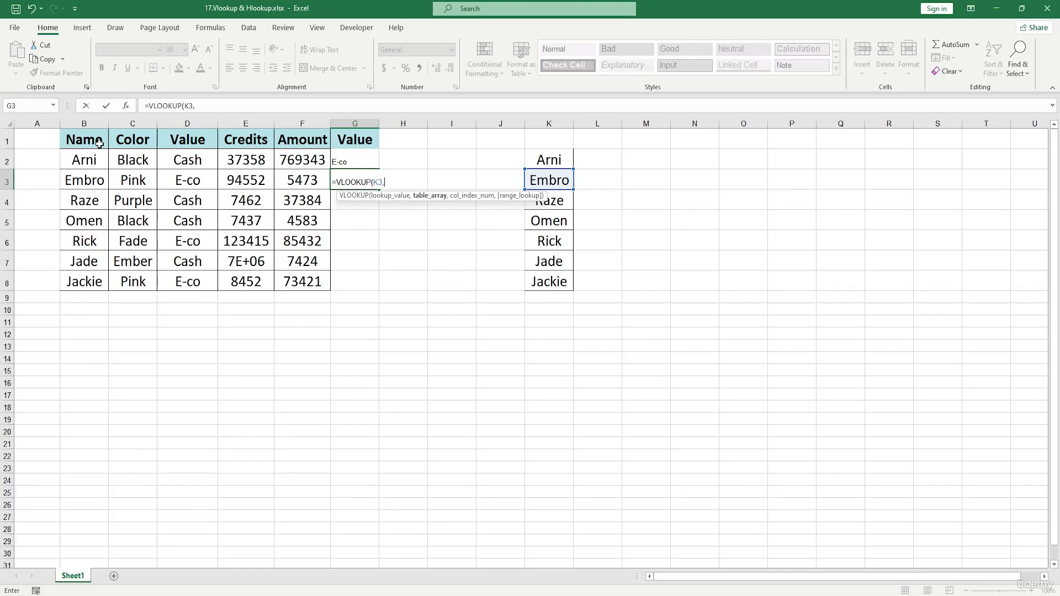
pyautogui.moveTo(100, 143); pyautogui.dragTo(317, 276)
pyautogui.write(',5')
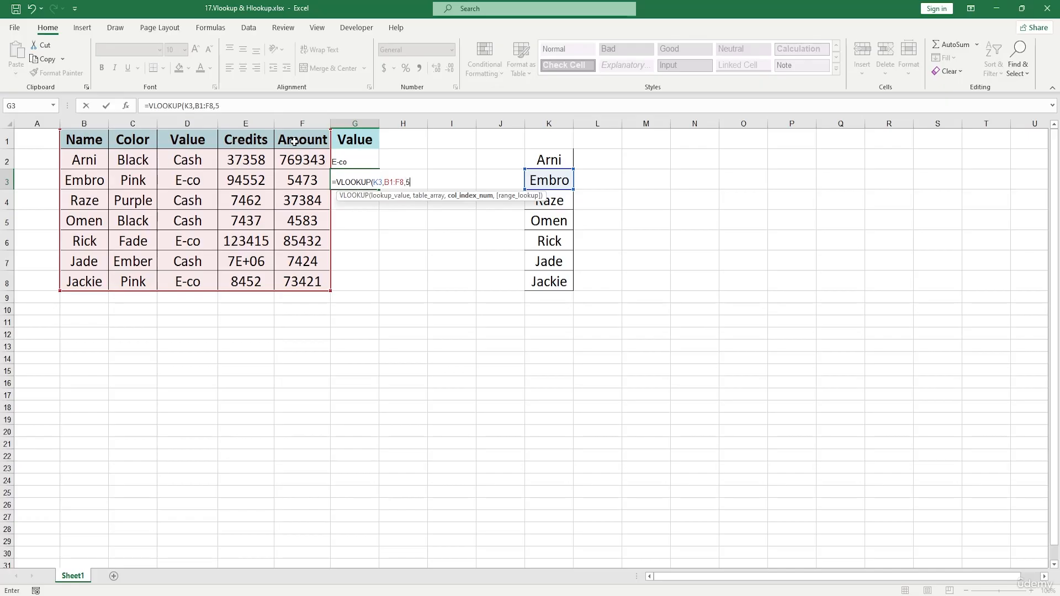
pyautogui.write(',')
pyautogui.doubleClick(460, 218)
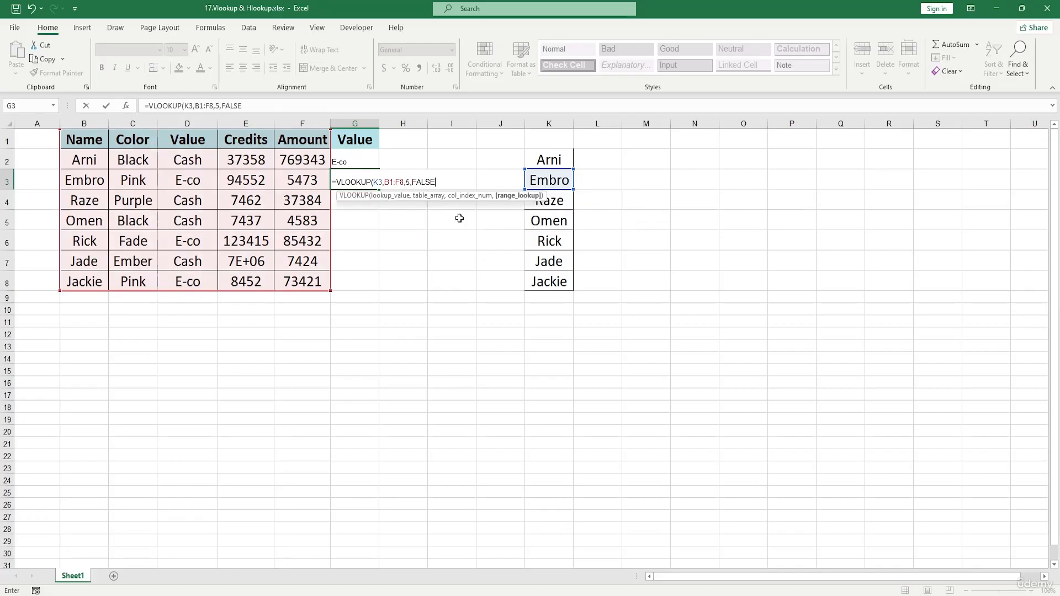
pyautogui.write(')')
pyautogui.press('Return')
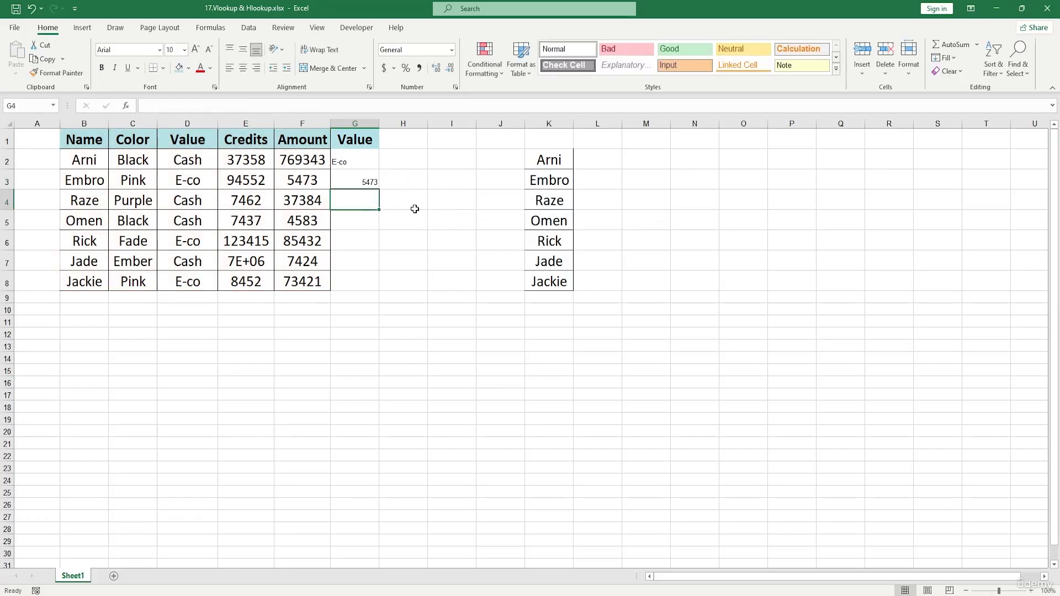
# Step: Review the arguments of the VLOOKUP formula in G3 without changing them
pyautogui.click(367, 181)
pyautogui.doubleClick(367, 181)
pyautogui.click(188, 106)
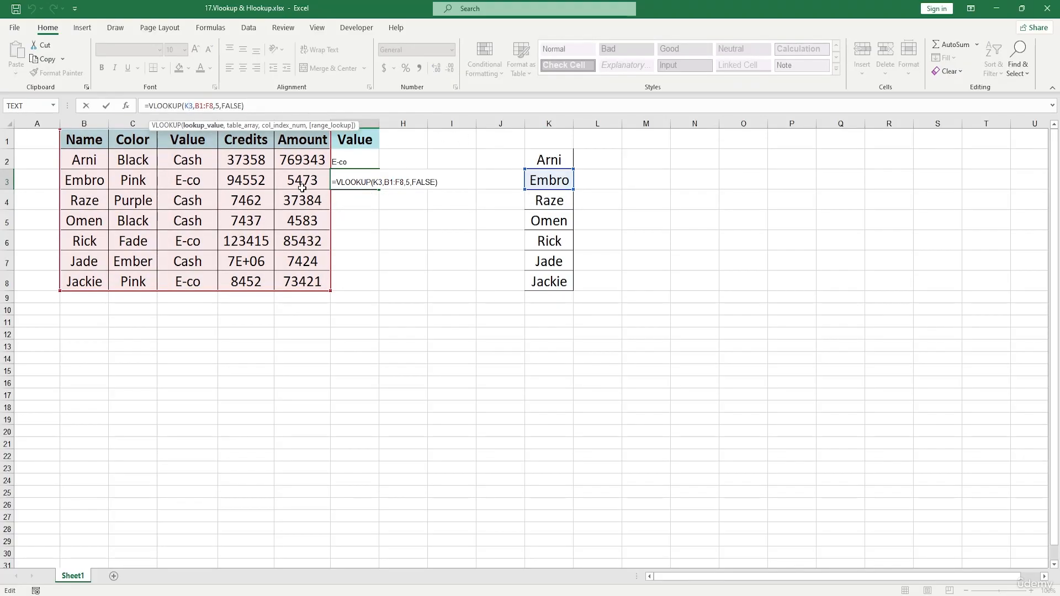
pyautogui.hotkey('ctrl', 'Return')
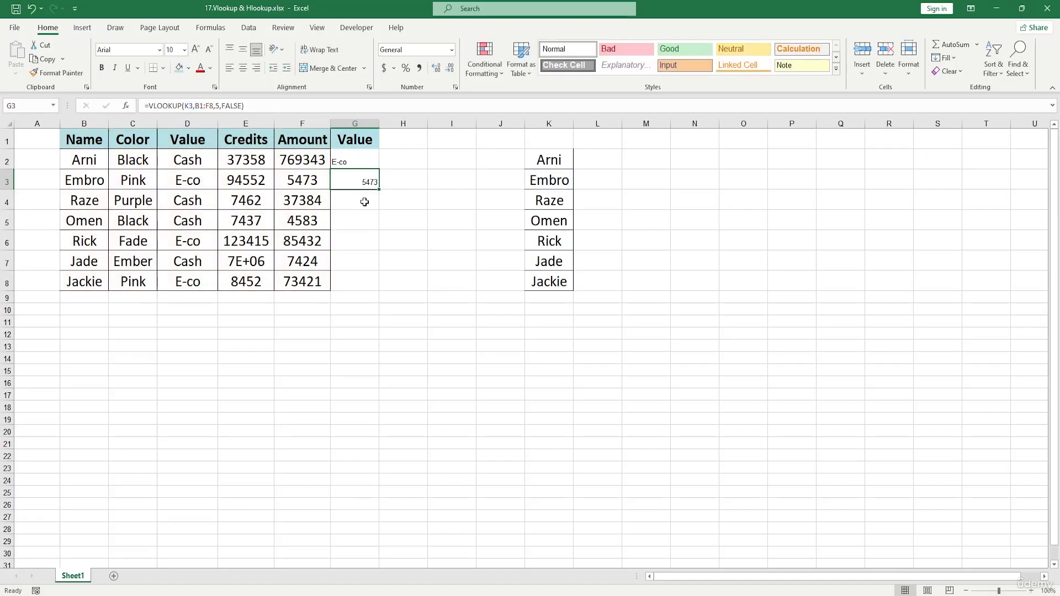
pyautogui.moveTo(379, 189)
pyautogui.mouseDown()
pyautogui.moveTo(379, 291)
pyautogui.moveTo(379, 189)
pyautogui.mouseUp()
# Step: Enter a VLOOKUP formula in G4 that looks up K8 in B1:F8 with column index 2 and an exact match (FALSE)
pyautogui.doubleClick(340, 201)
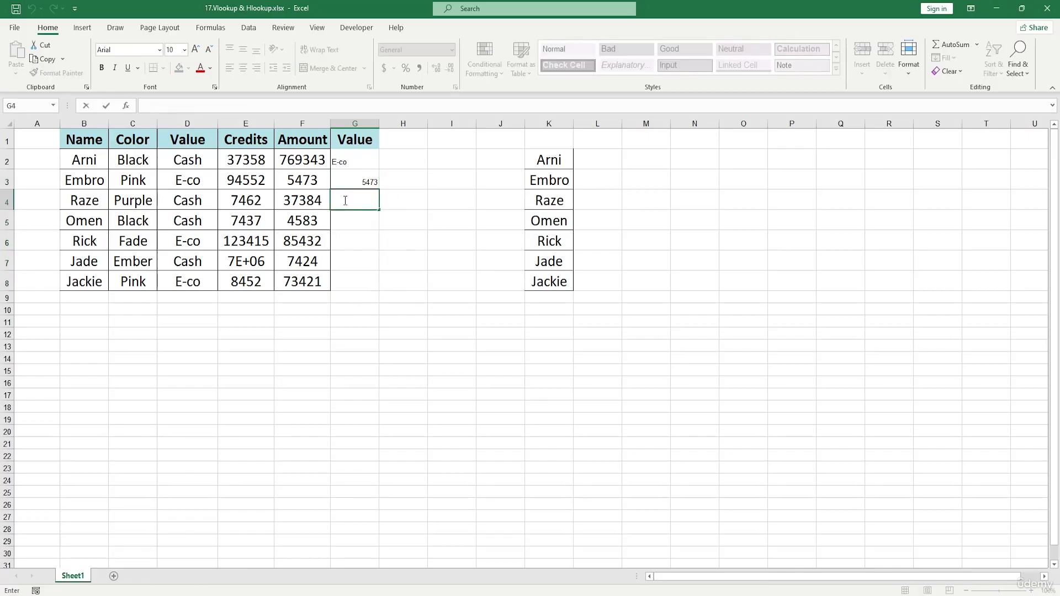
pyautogui.write('=')
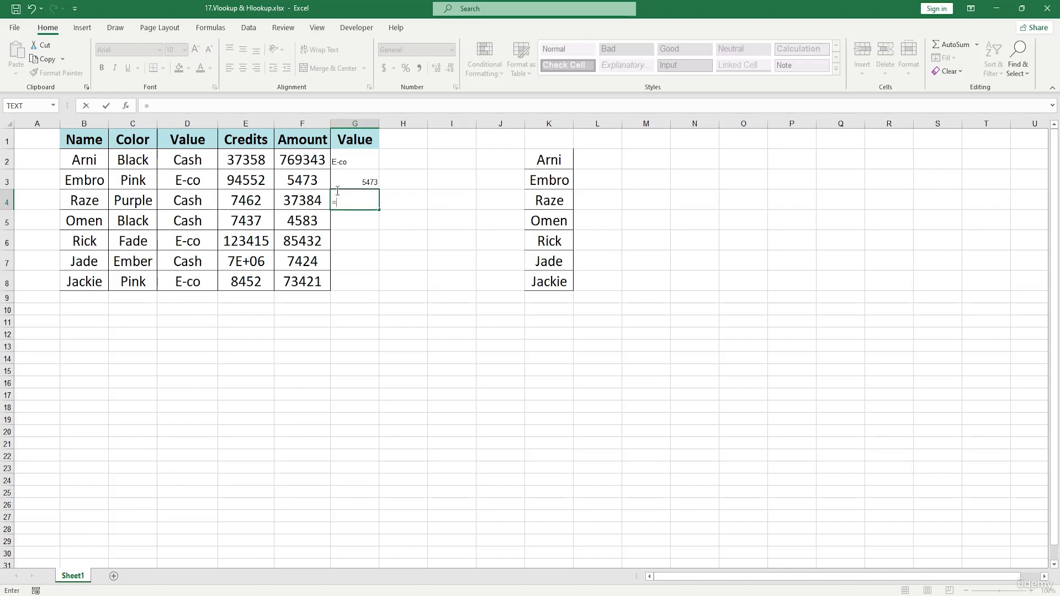
pyautogui.write('v')
pyautogui.press('Tab')
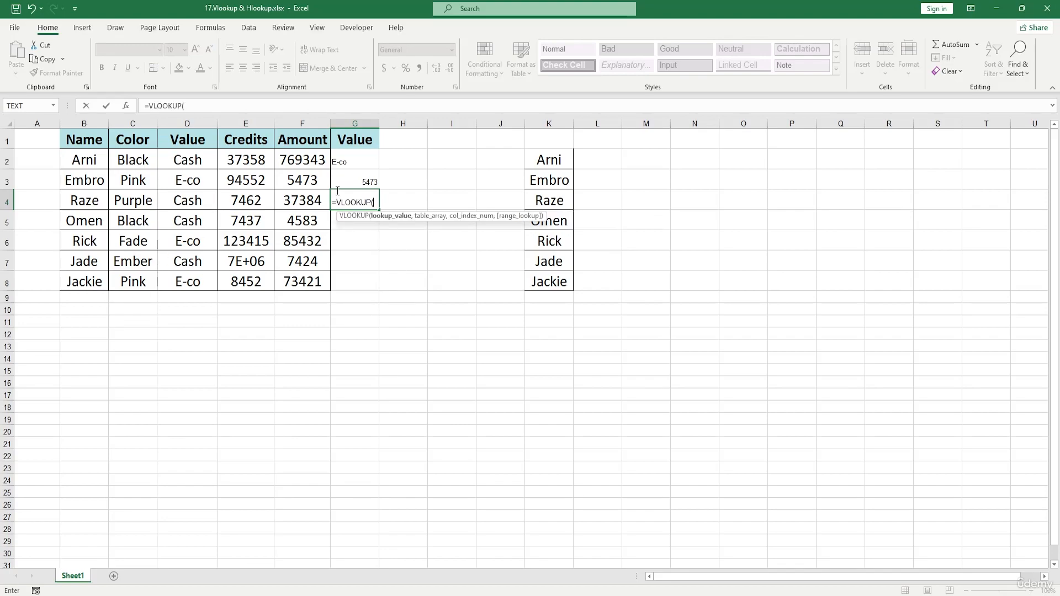
pyautogui.click(541, 284)
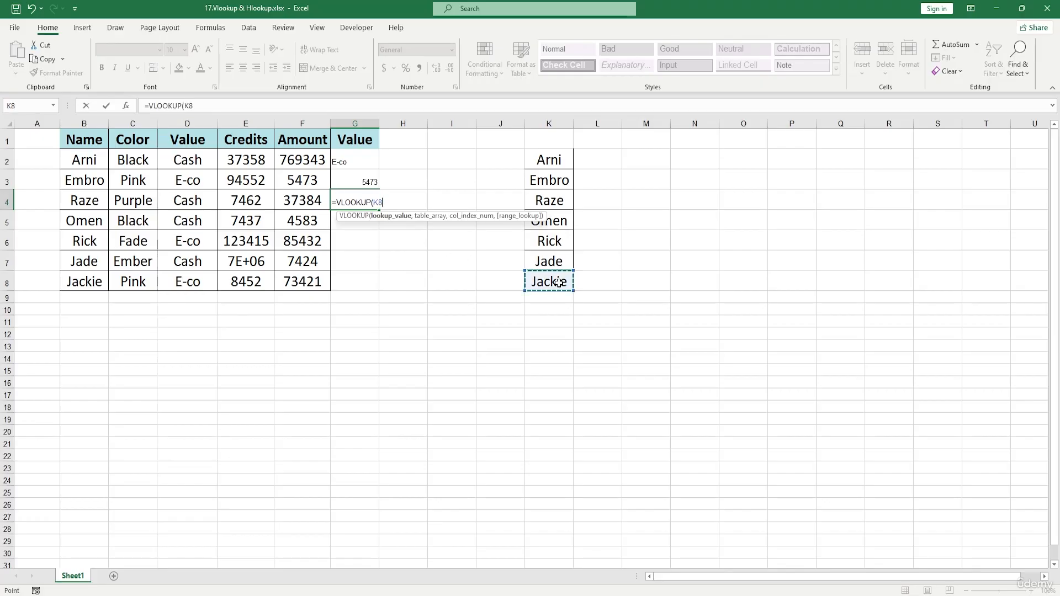
pyautogui.write(',')
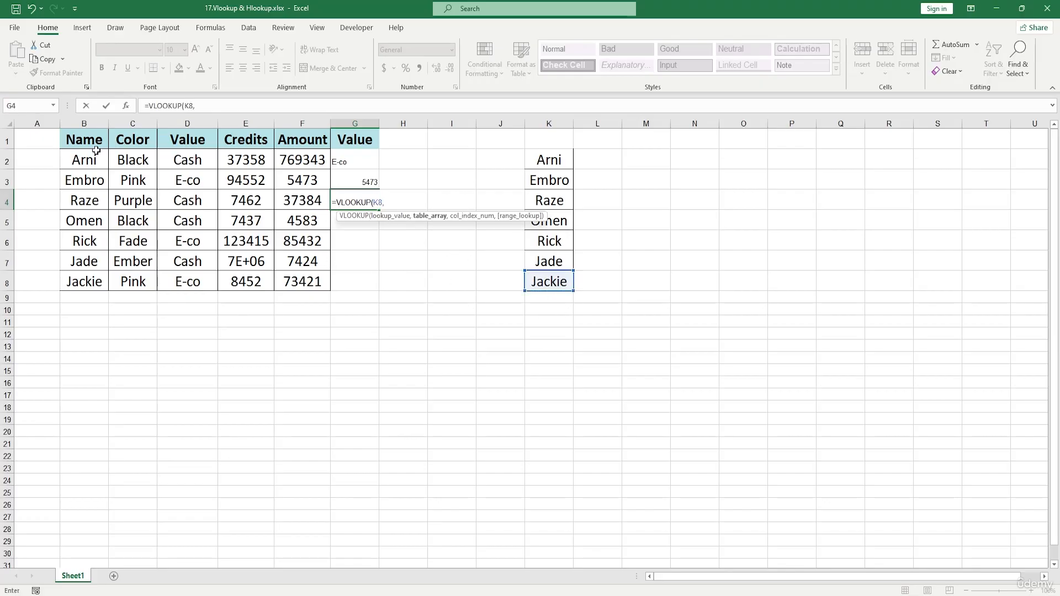
pyautogui.moveTo(93, 143); pyautogui.dragTo(323, 282)
pyautogui.write(',')
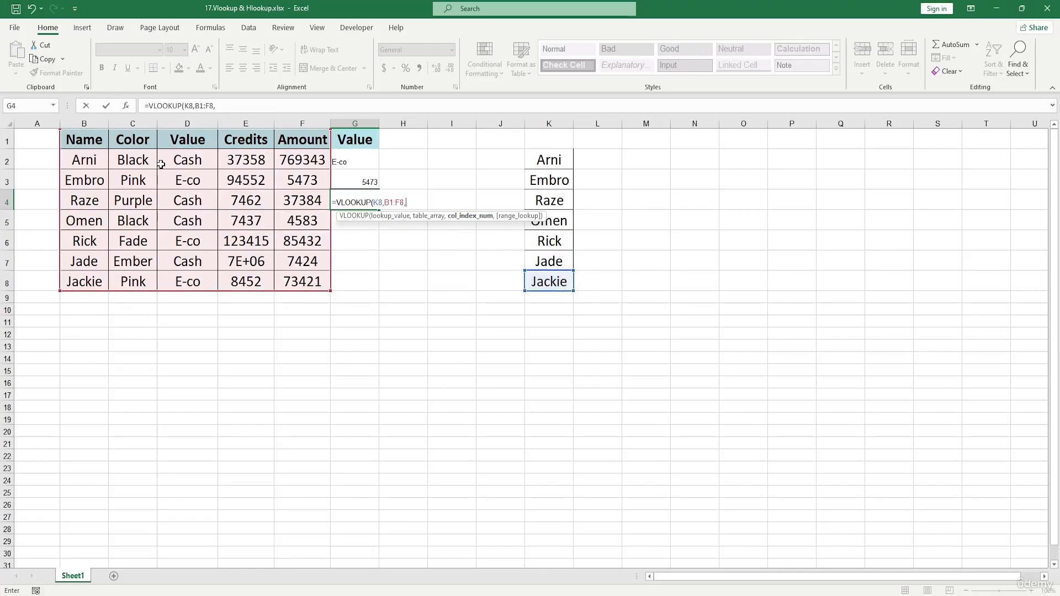
pyautogui.write('2,')
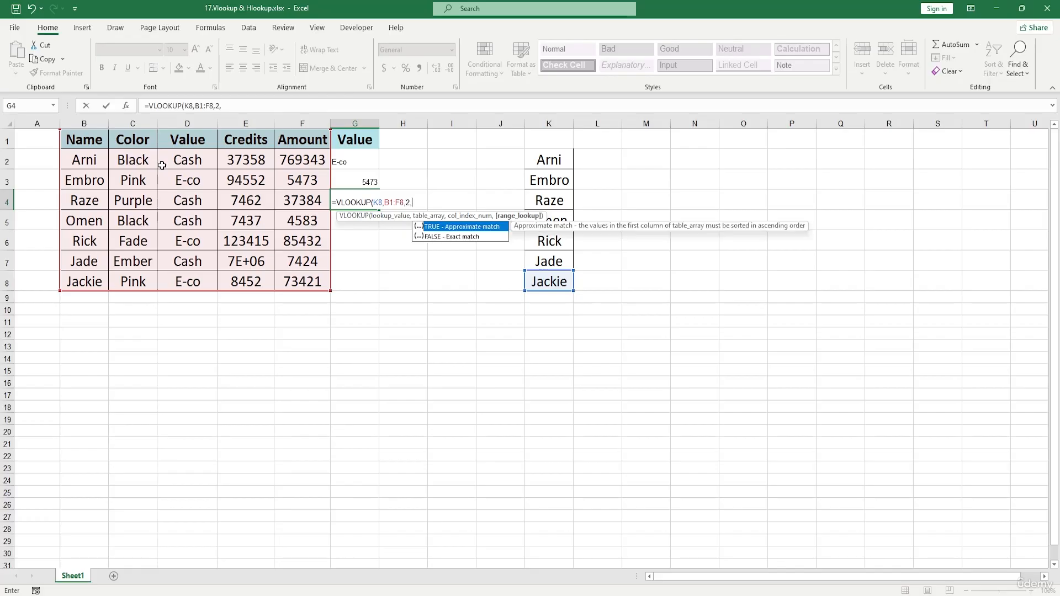
pyautogui.doubleClick(459, 236)
pyautogui.write(')')
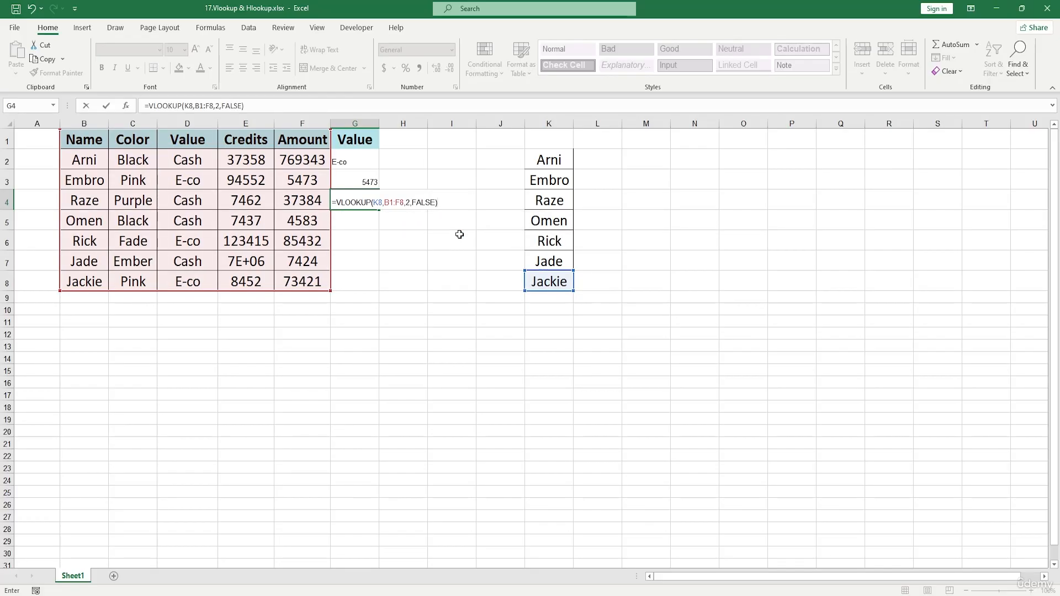
pyautogui.press('Return')
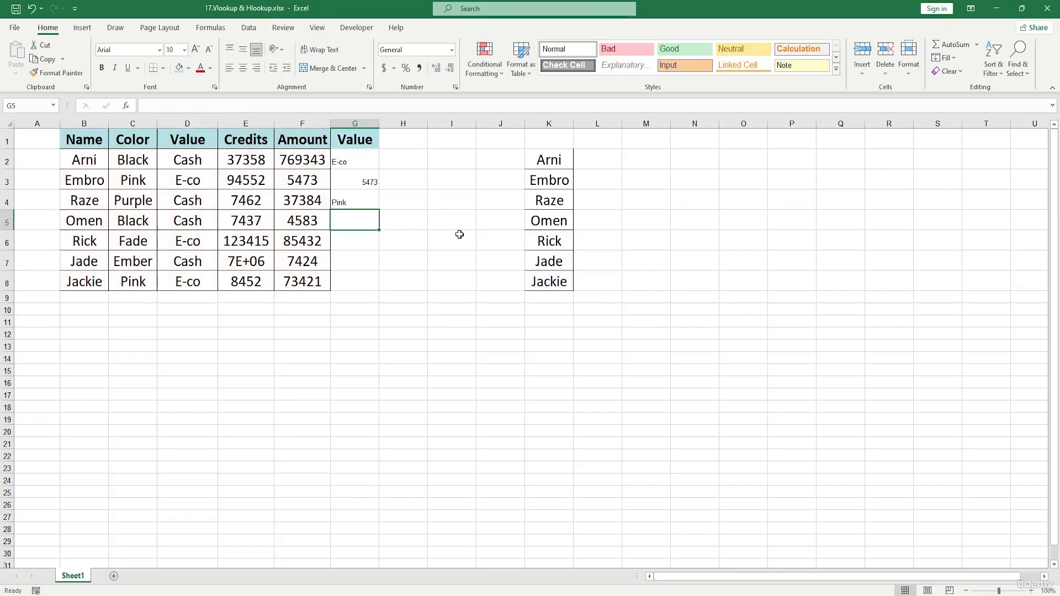
pyautogui.click(350, 199)
pyautogui.moveTo(357, 160); pyautogui.dragTo(365, 221)
pyautogui.click(369, 270)
# Step: Enter a VLOOKUP formula in G5 that looks up K2 in B1:F8 with column index 4 and an exact match (FALSE)
pyautogui.click(352, 219)
pyautogui.write('=')
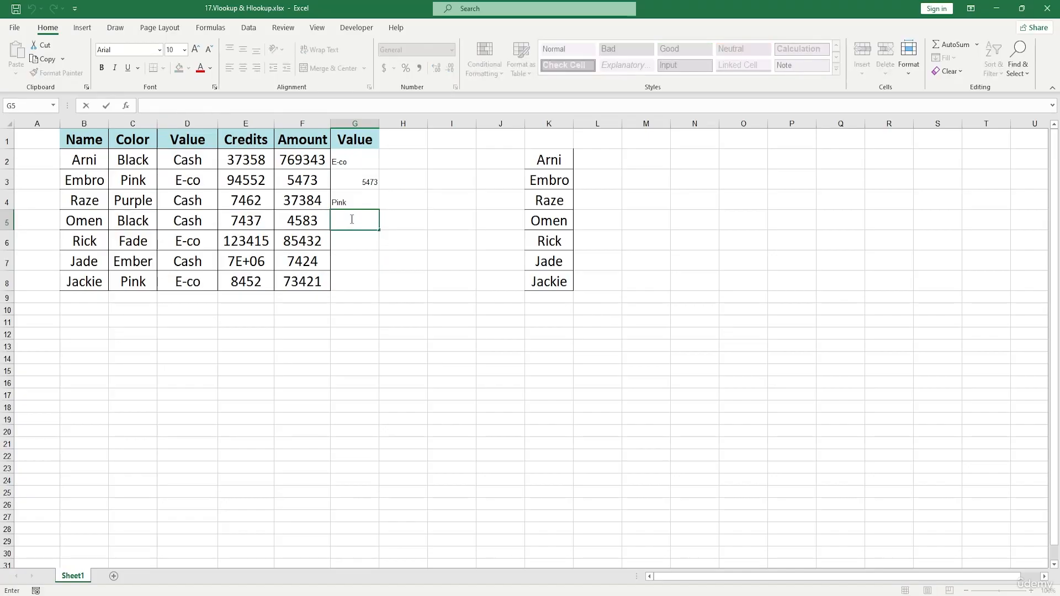
pyautogui.write('vl')
pyautogui.press('Tab')
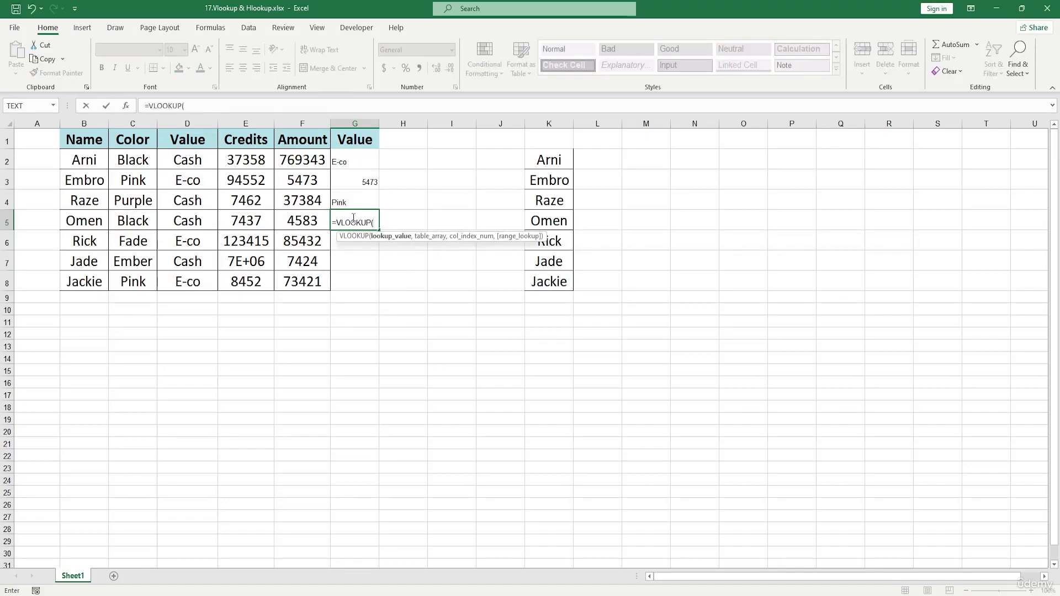
pyautogui.click(552, 159)
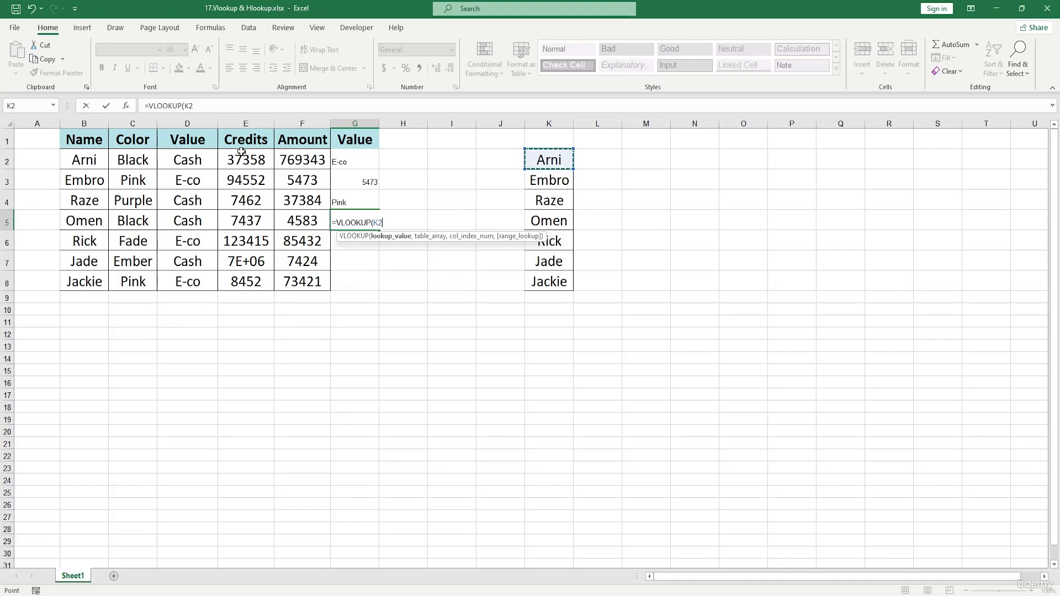
pyautogui.write(',')
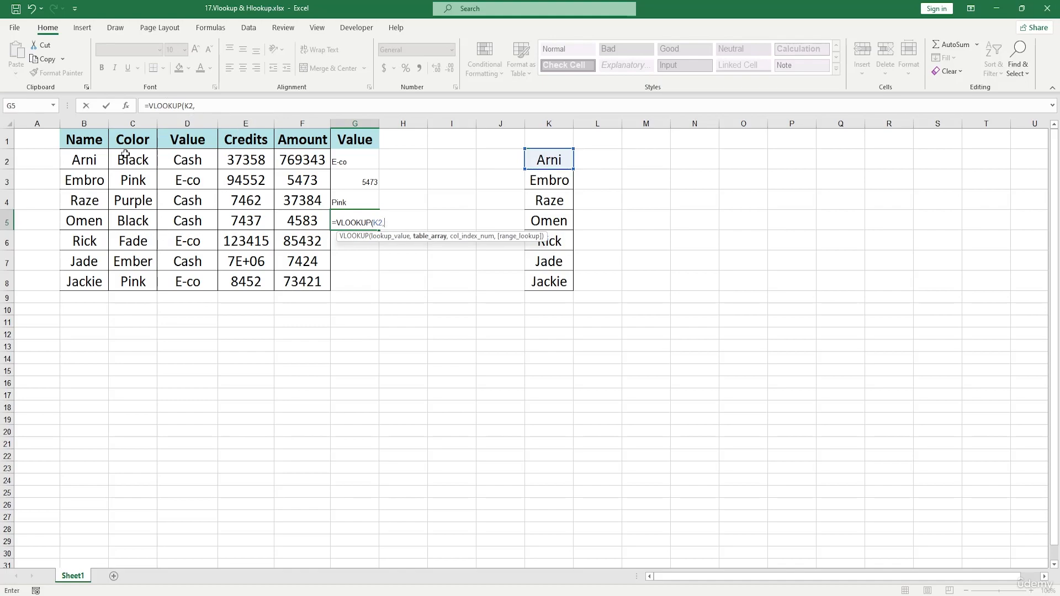
pyautogui.moveTo(84, 140); pyautogui.dragTo(287, 282)
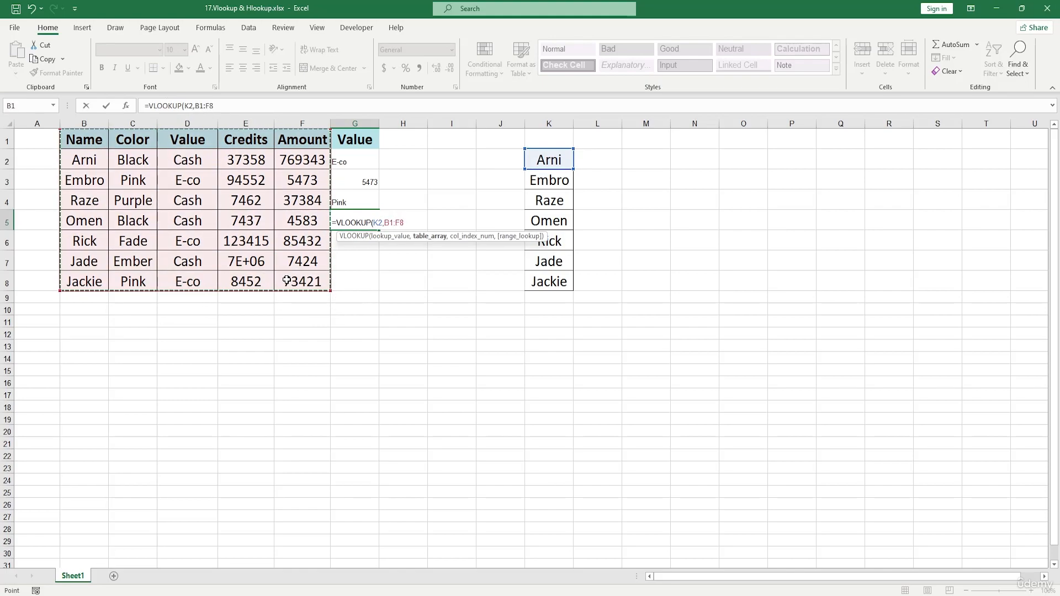
pyautogui.write(',')
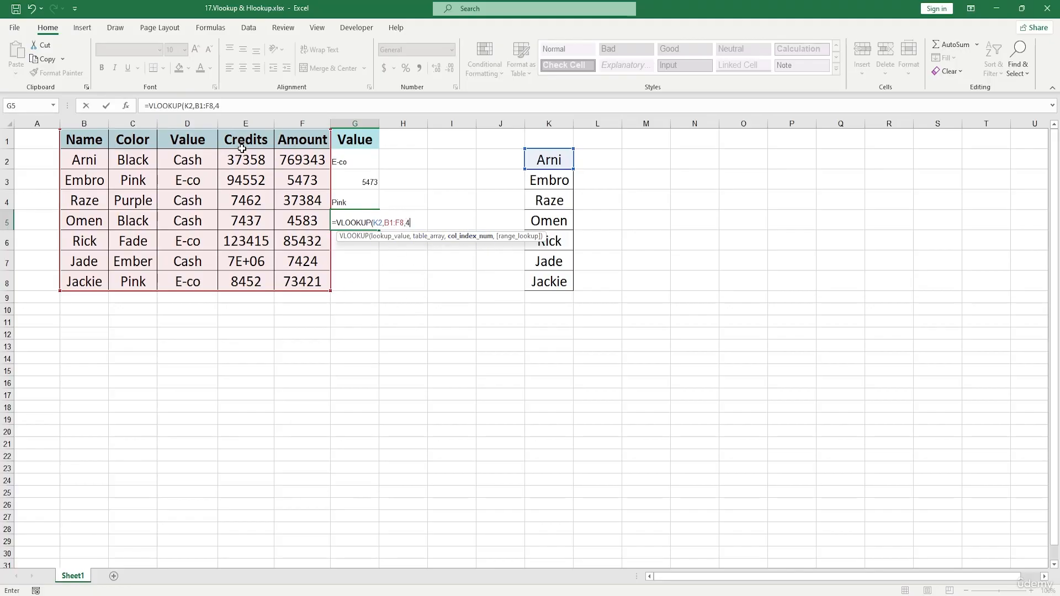
pyautogui.write('4,')
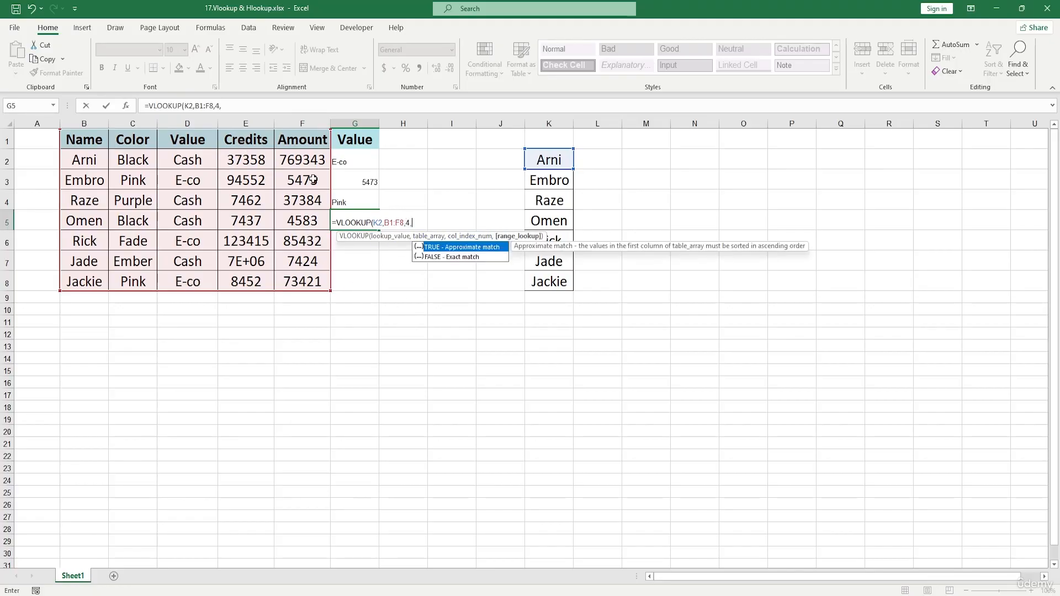
pyautogui.doubleClick(459, 258)
pyautogui.write(')')
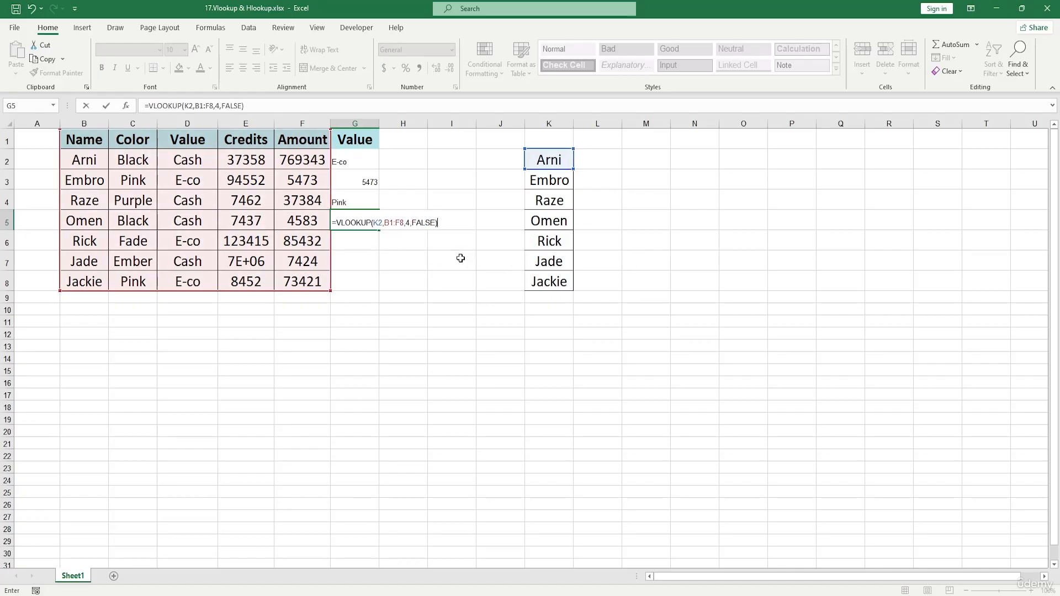
pyautogui.press('Return')
pyautogui.click(244, 160)
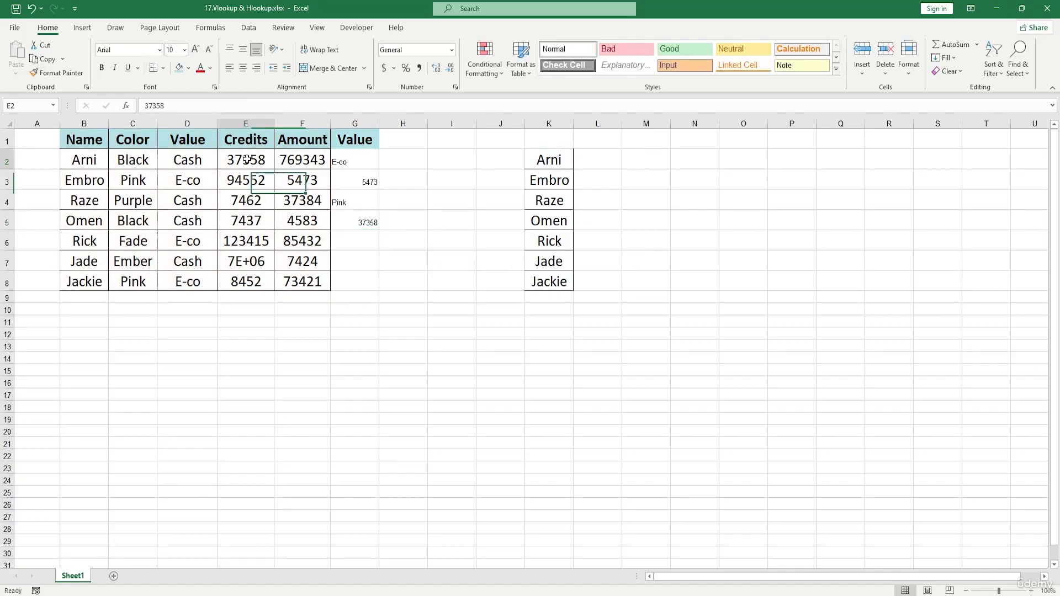
pyautogui.click(364, 222)
pyautogui.click(245, 160)
pyautogui.click(96, 166)
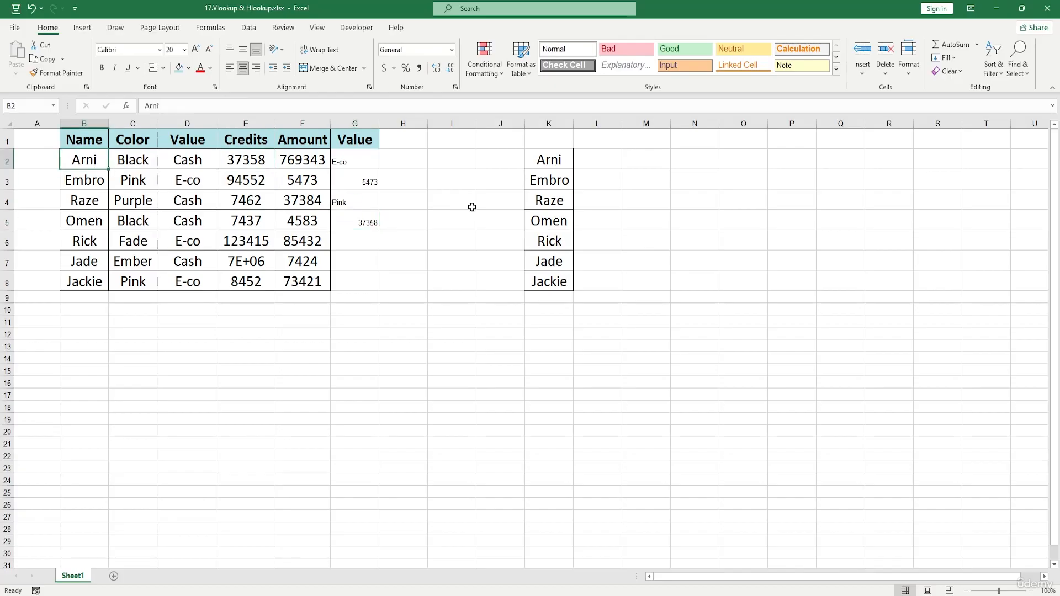
# Step: Clear the VLOOKUP formulas from G2:G8
pyautogui.moveTo(355, 152); pyautogui.dragTo(367, 277)
pyautogui.press('Delete')
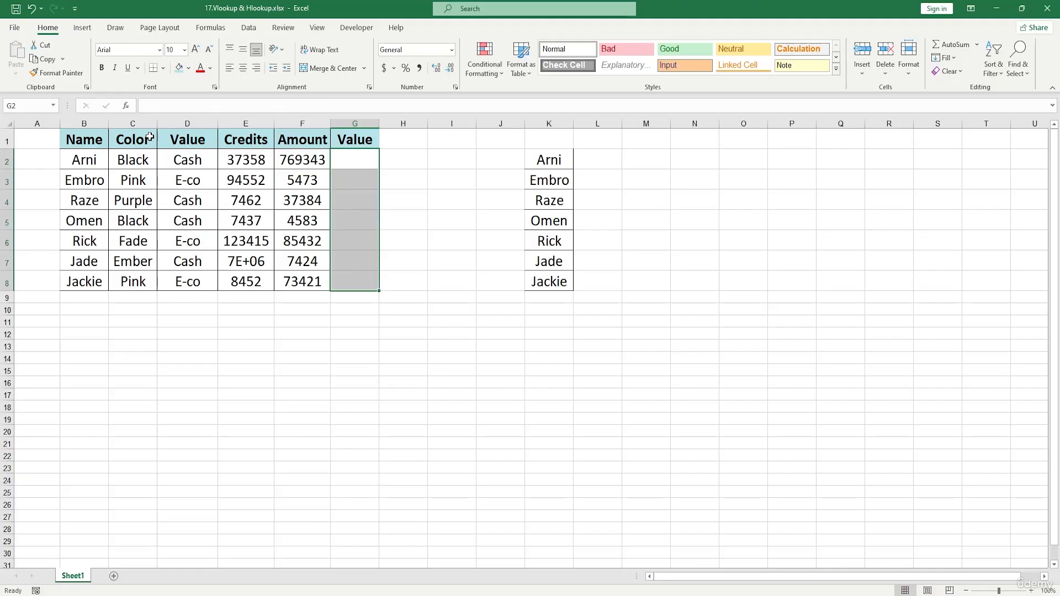
pyautogui.moveTo(128, 139); pyautogui.dragTo(334, 232)
pyautogui.click(408, 307)
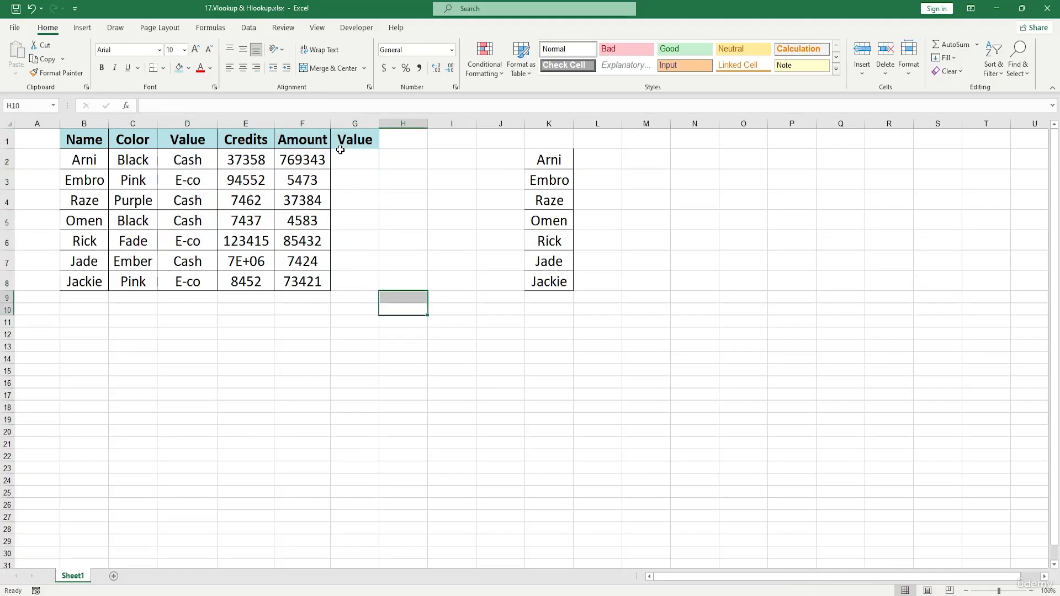
# Step: Try an HLOOKUP formula in G2 with K2, table B1:F8, row index 3 and exact match (FALSE), and delete it again
pyautogui.click(360, 161)
pyautogui.write('=HLOOKUP(')
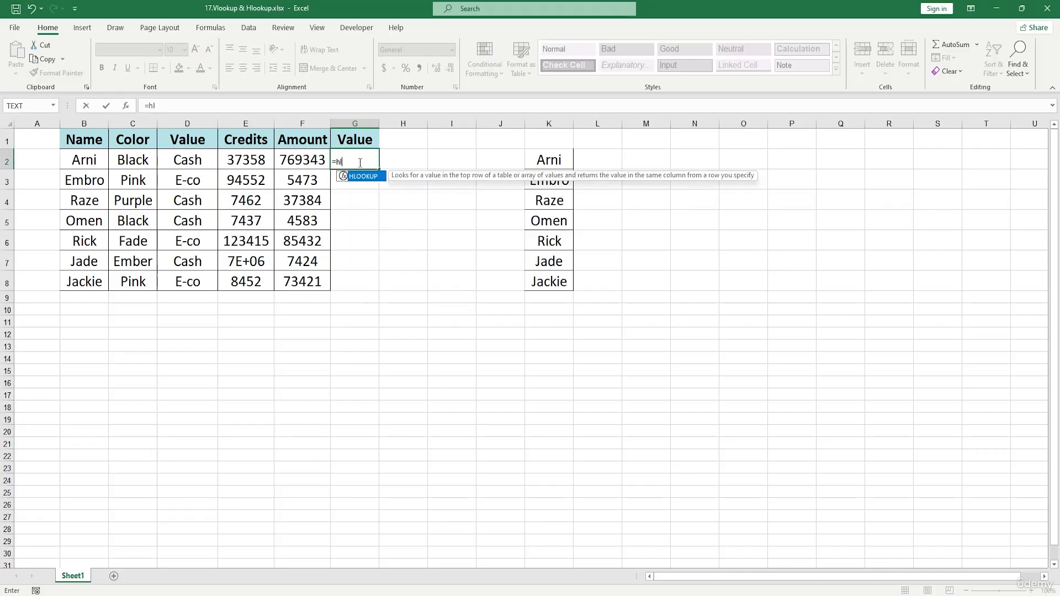
pyautogui.click(571, 160)
pyautogui.moveTo(84, 140); pyautogui.dragTo(307, 293)
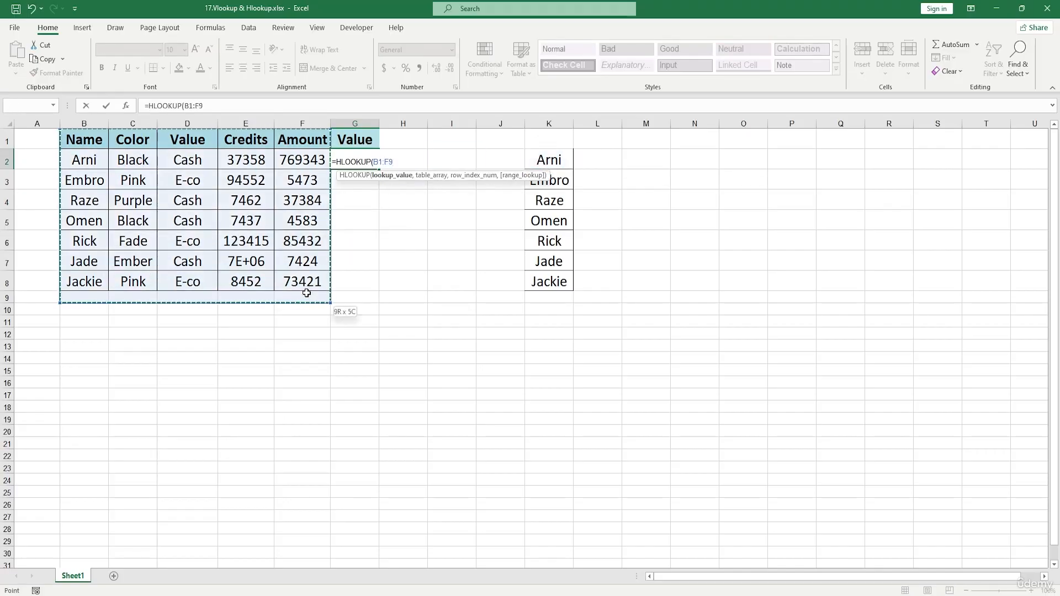
pyautogui.press('BackSpace')
pyautogui.press('BackSpace')
pyautogui.press('BackSpace')
pyautogui.press('BackSpace')
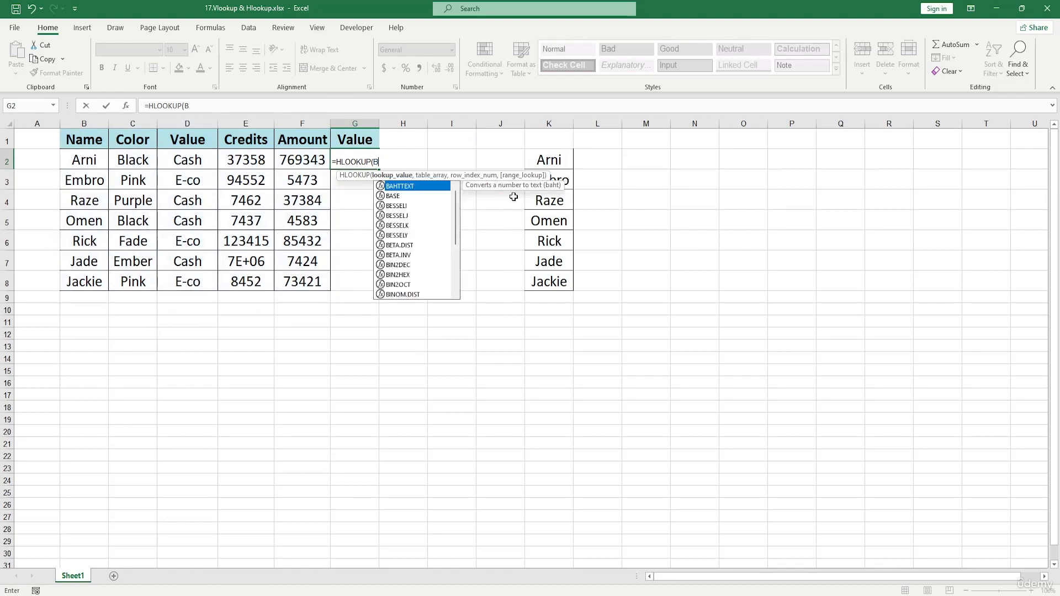
pyautogui.press('BackSpace')
pyautogui.click(549, 160)
pyautogui.write(',')
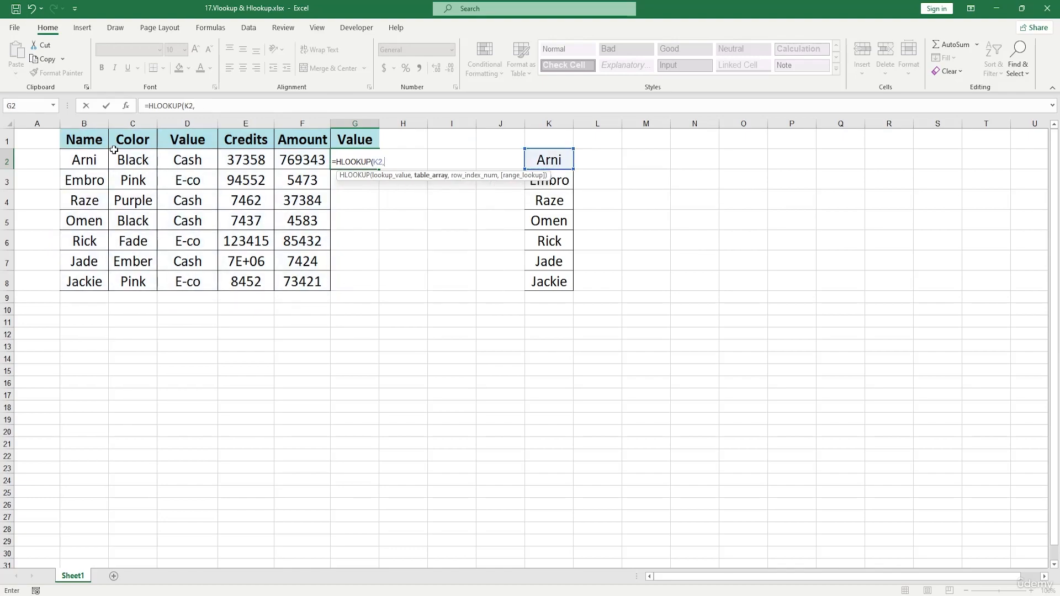
pyautogui.moveTo(91, 138); pyautogui.dragTo(303, 279)
pyautogui.write(',3')
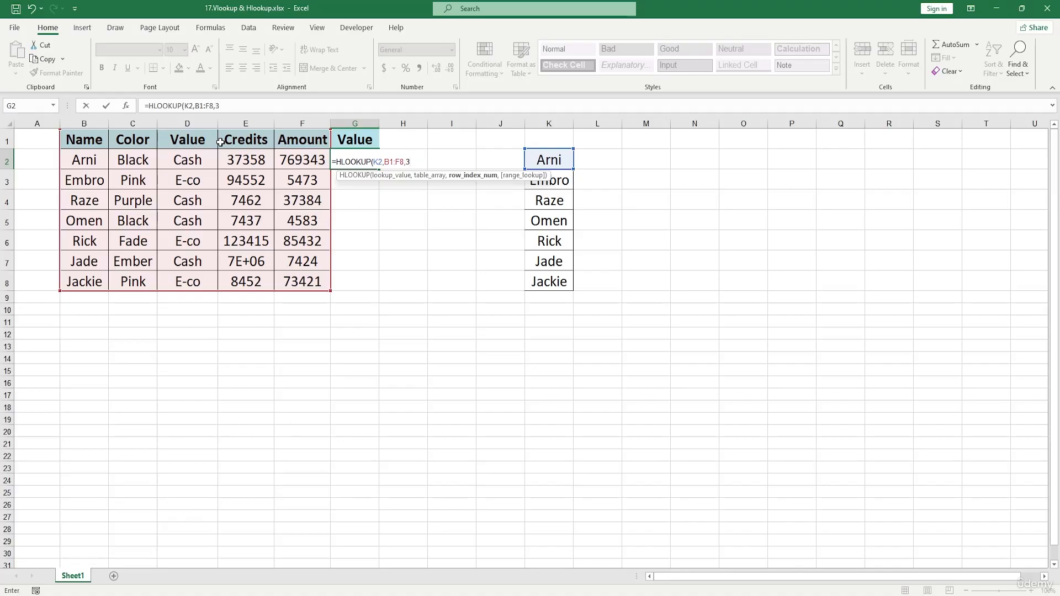
pyautogui.write(',')
pyautogui.doubleClick(469, 197)
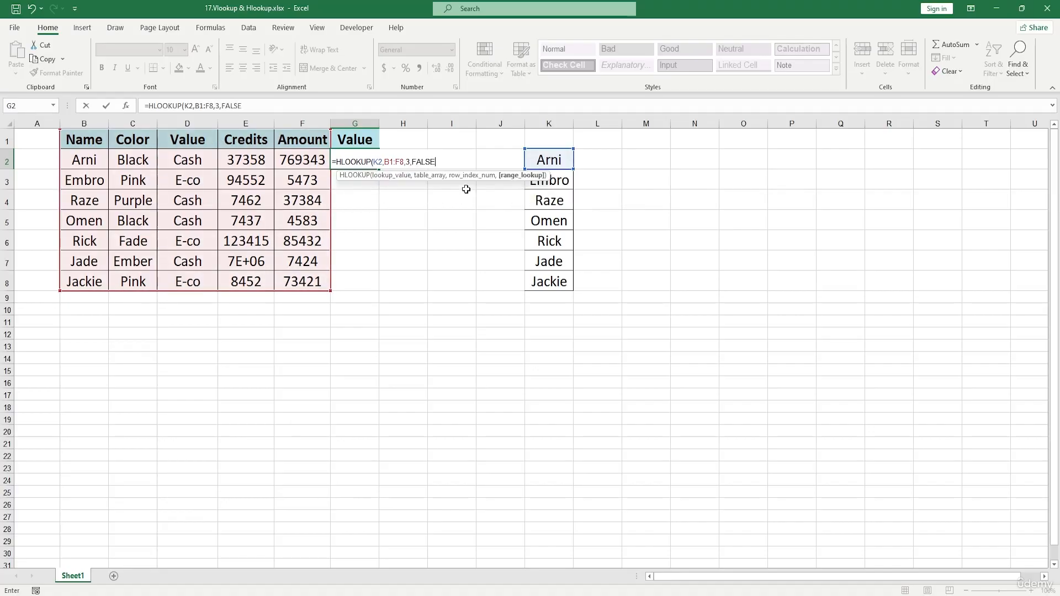
pyautogui.write(')')
pyautogui.press('Return')
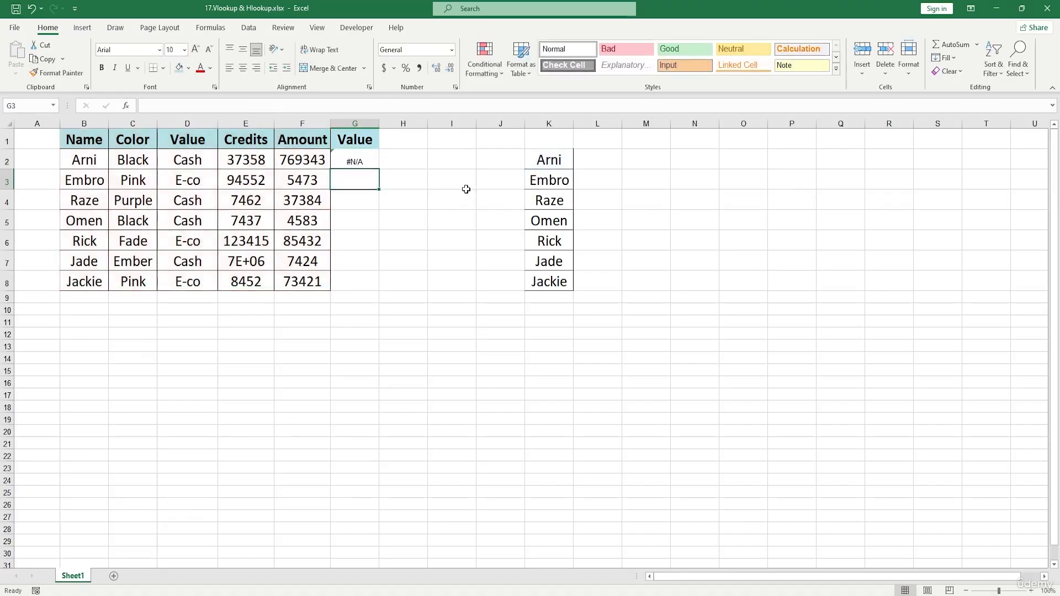
pyautogui.click(354, 160)
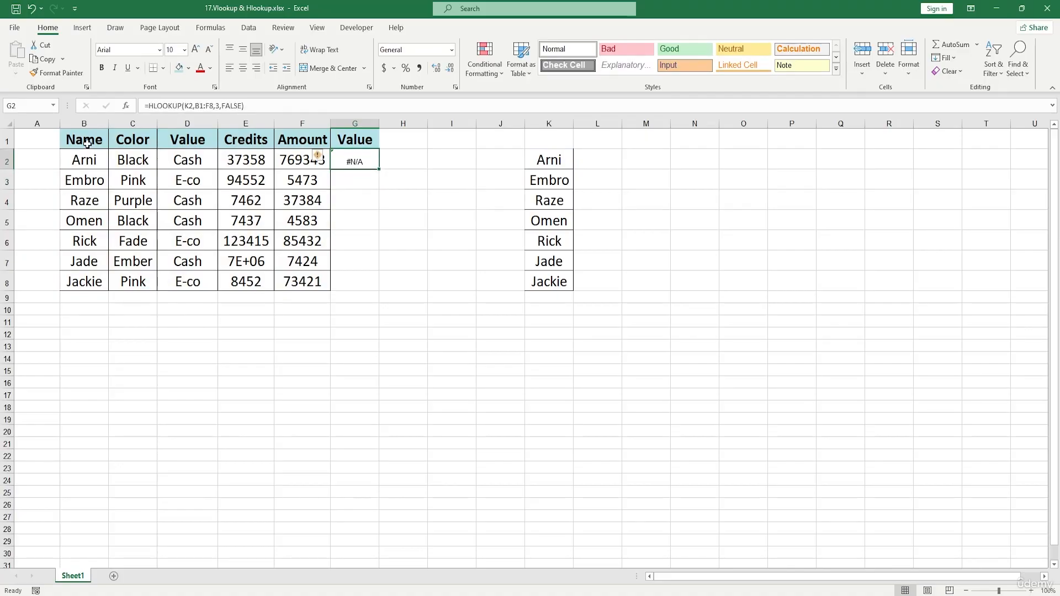
pyautogui.moveTo(88, 144); pyautogui.dragTo(330, 286)
pyautogui.click(357, 166)
pyautogui.press('Delete')
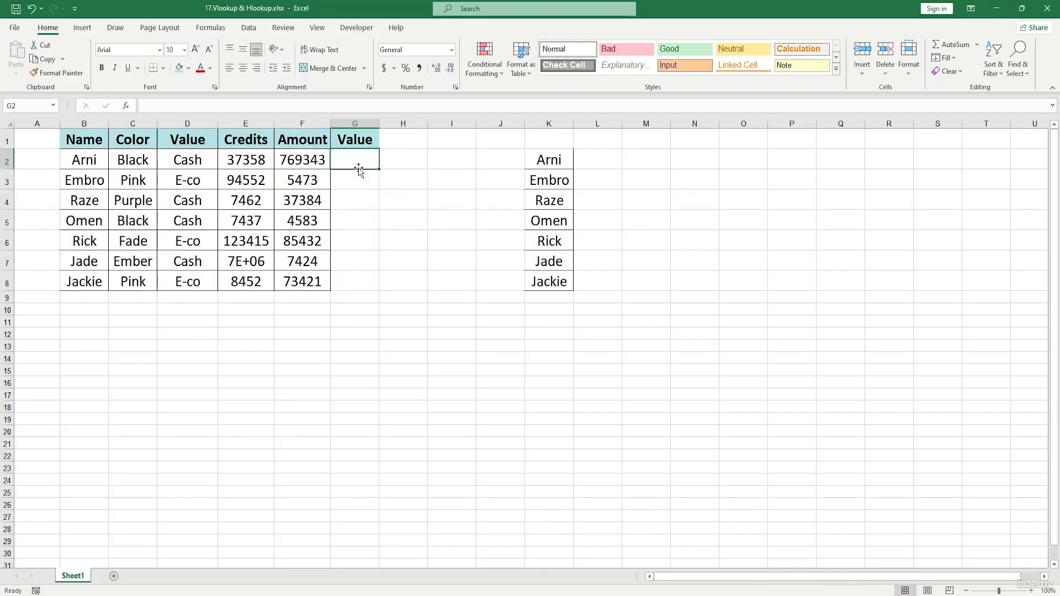
# Step: Delete the Value header in G1 and the list of lookup names in column K
pyautogui.click(355, 145)
pyautogui.press('Delete')
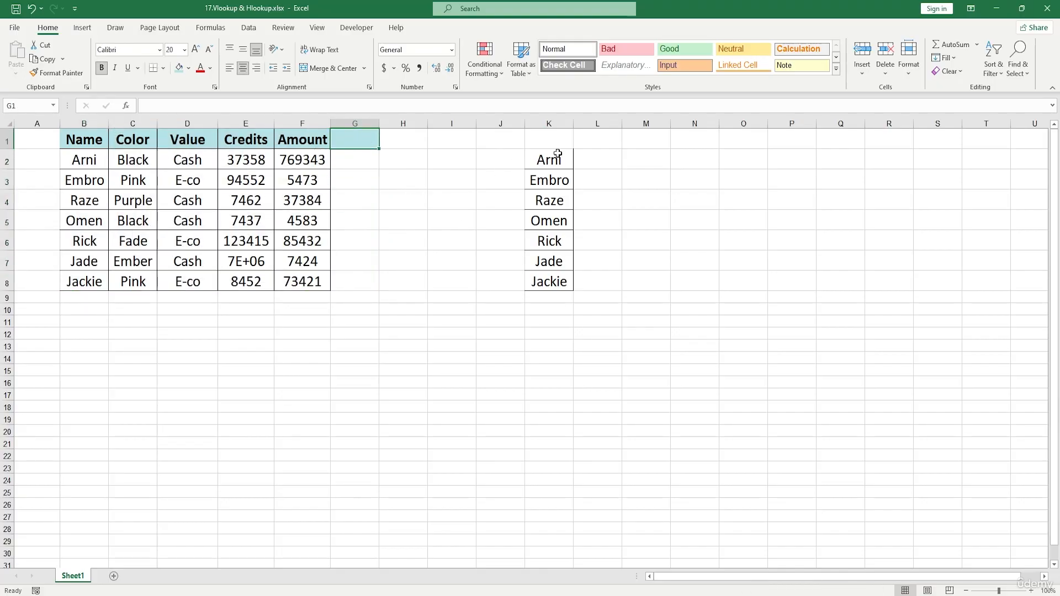
pyautogui.moveTo(553, 157); pyautogui.dragTo(552, 365)
pyautogui.press('Delete')
pyautogui.moveTo(251, 359); pyautogui.dragTo(251, 334)
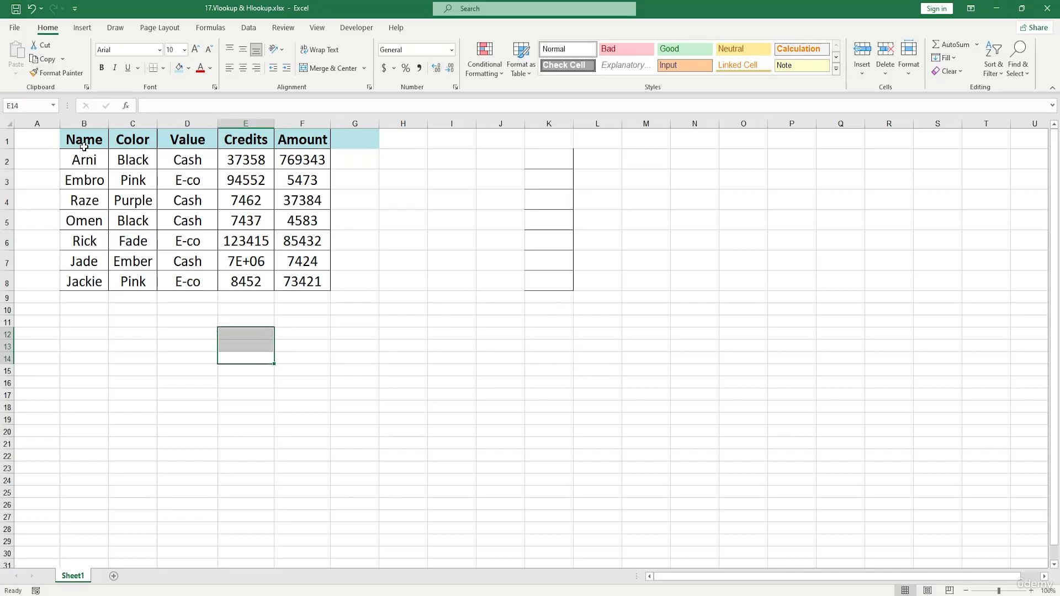
# Step: Copy the table B1:F8 and paste it transposed starting at B18
pyautogui.moveTo(83, 140); pyautogui.dragTo(305, 284)
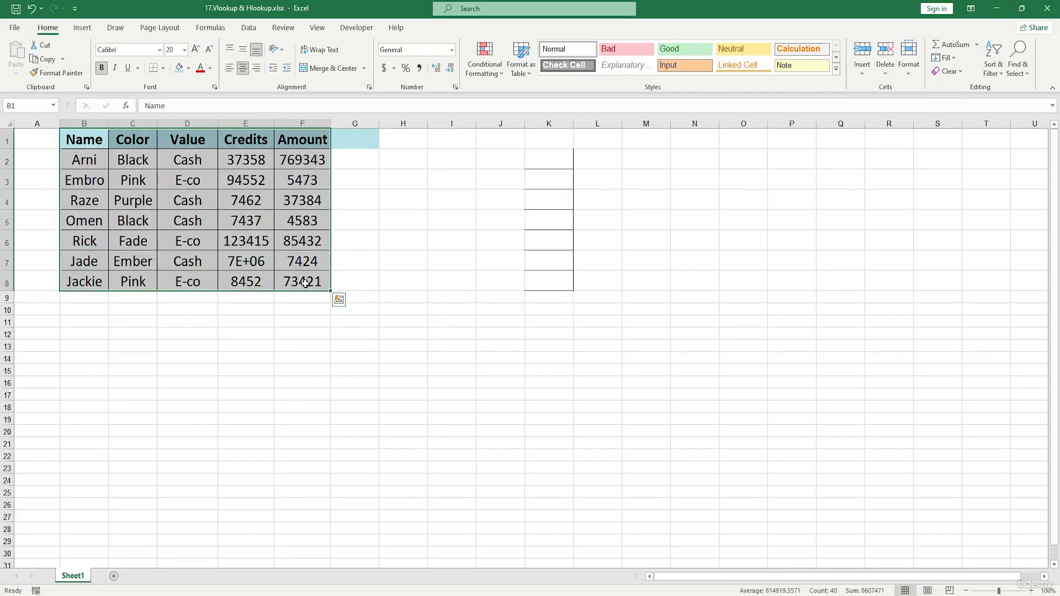
pyautogui.hotkey('ctrl', 'c')
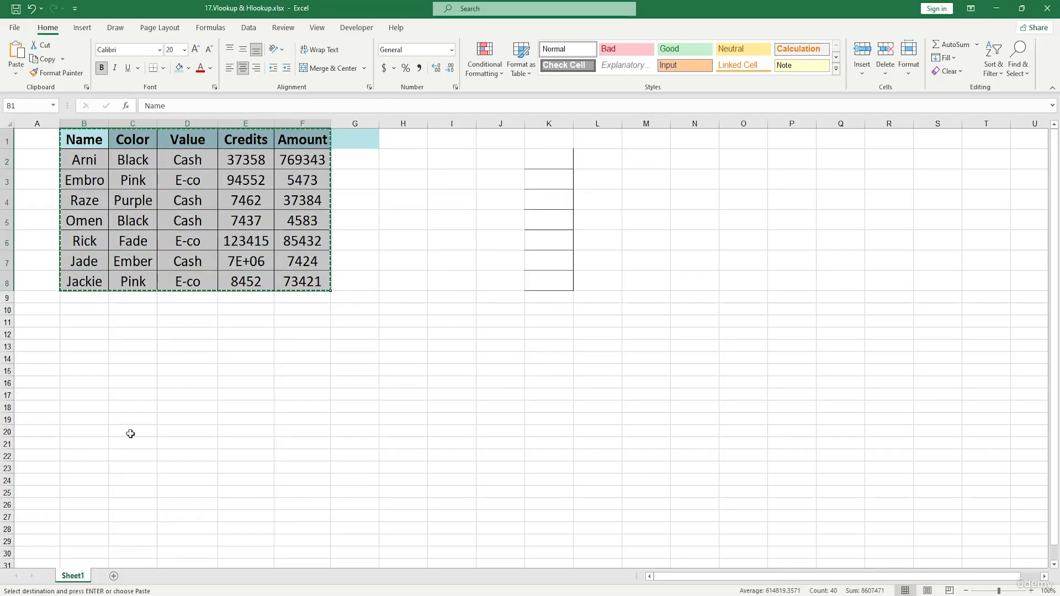
pyautogui.click(78, 406)
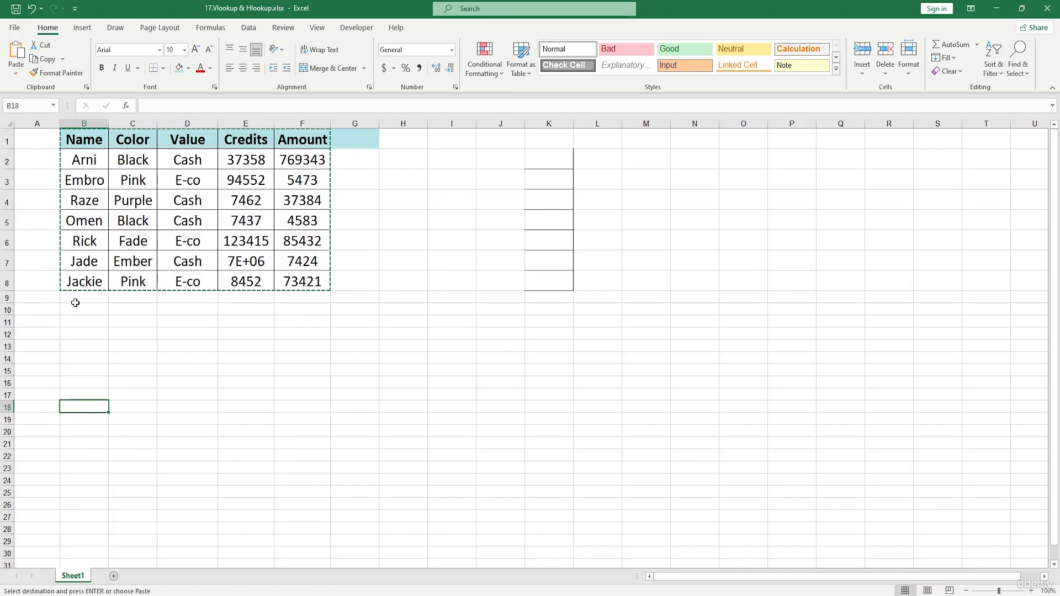
pyautogui.click(17, 72)
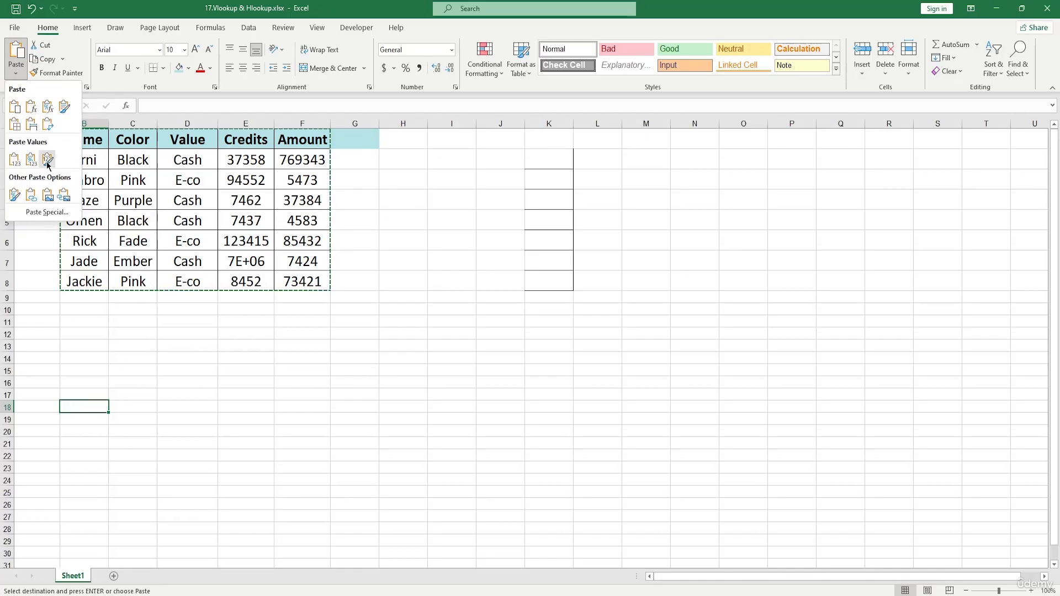
pyautogui.click(48, 125)
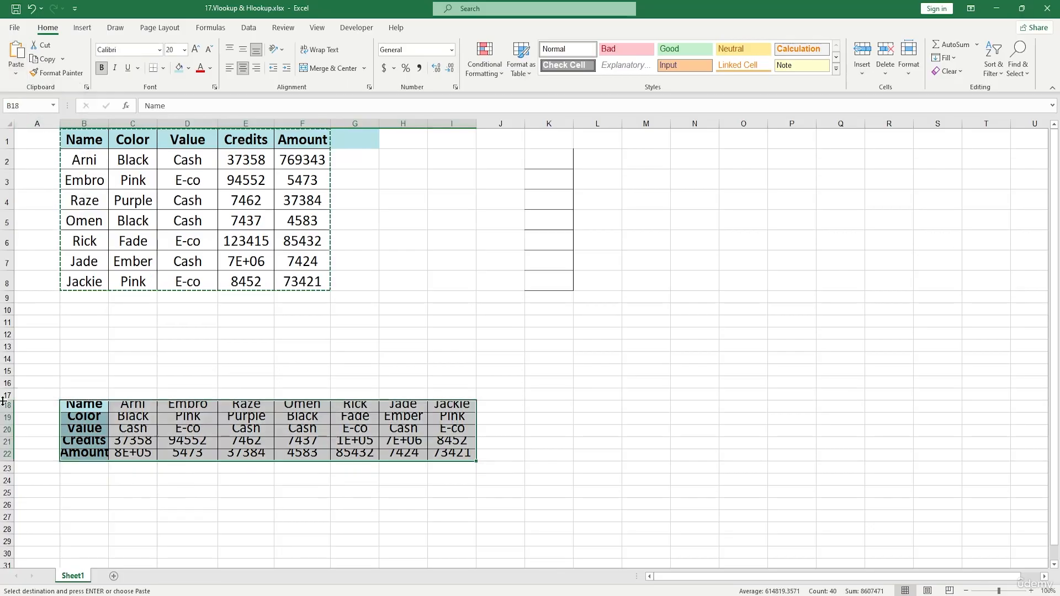
# Step: Increase the heights of rows 18 to 22 and autofit the column widths so the transposed table's entries fit
pyautogui.moveTo(3, 404); pyautogui.dragTo(8, 499)
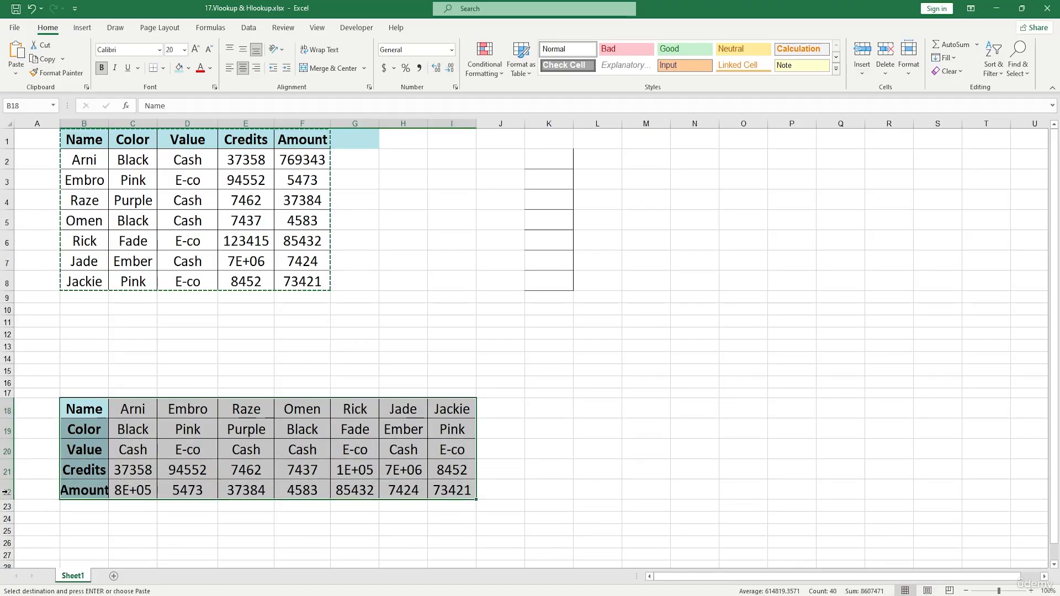
pyautogui.doubleClick(153, 122)
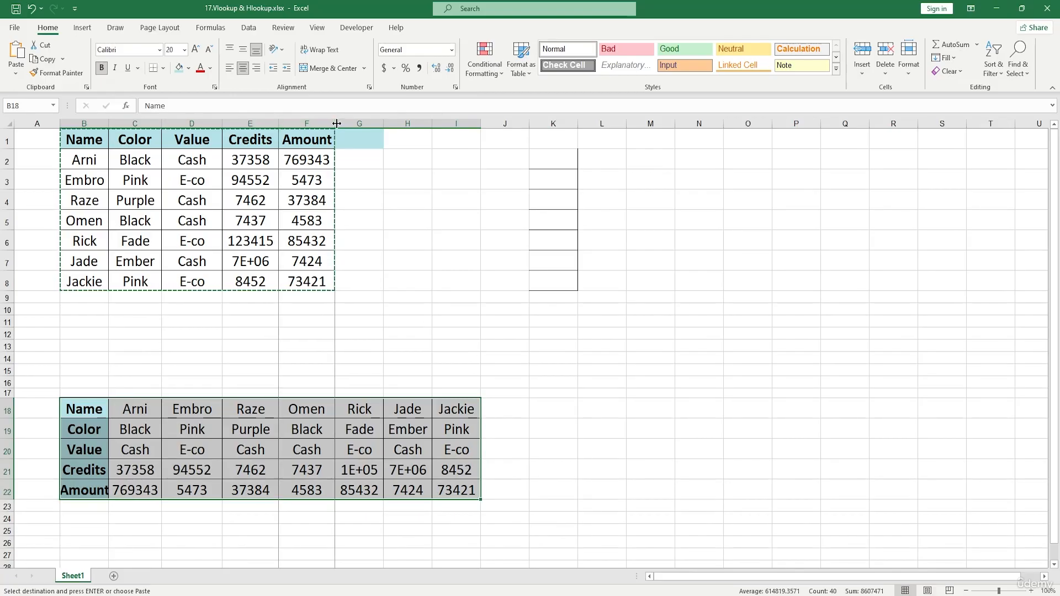
pyautogui.doubleClick(384, 121)
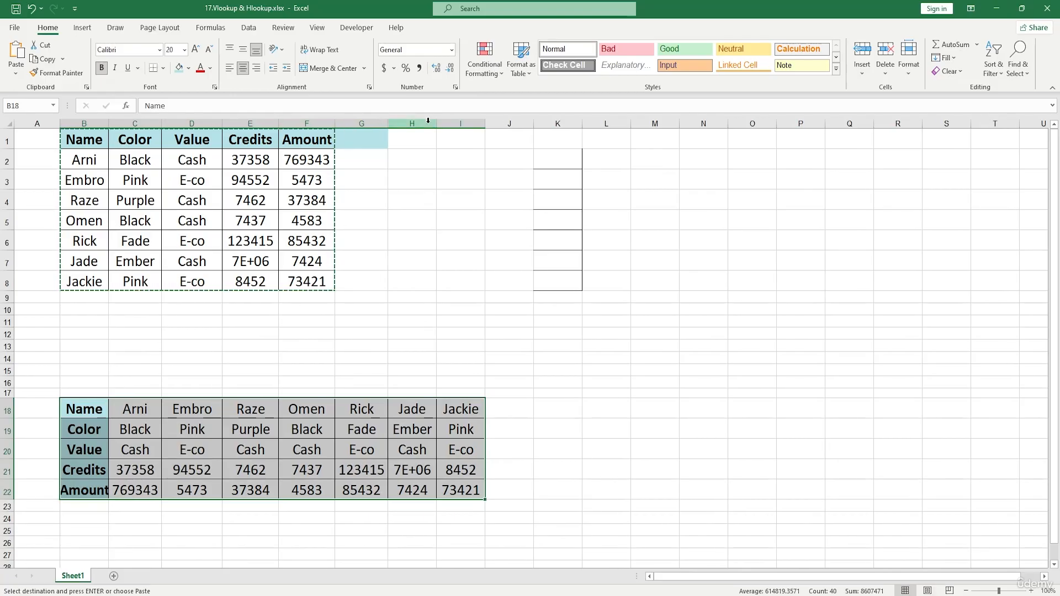
pyautogui.doubleClick(437, 121)
pyautogui.doubleClick(500, 124)
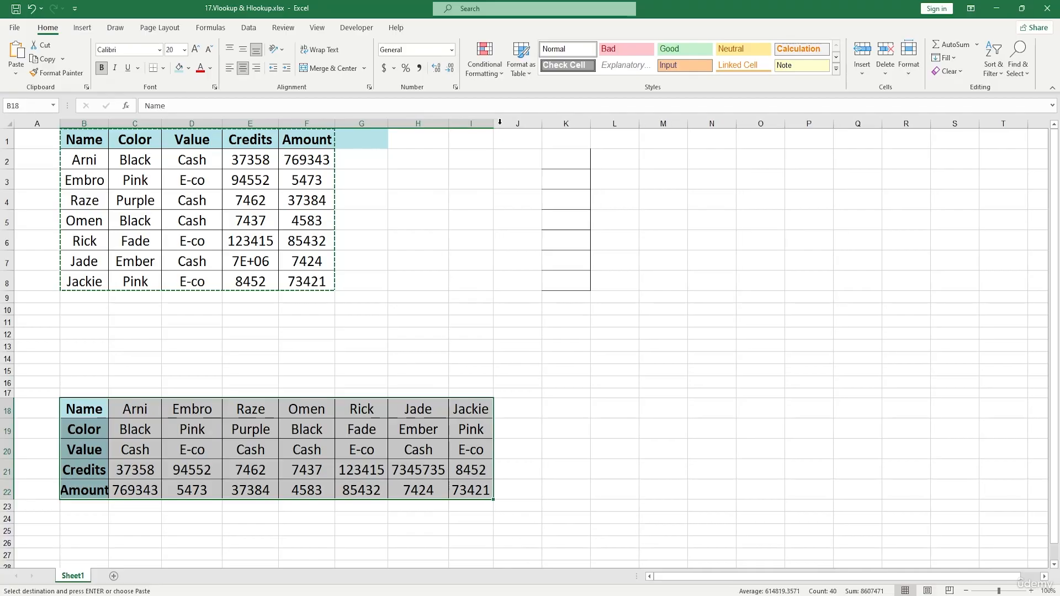
pyautogui.click(596, 408)
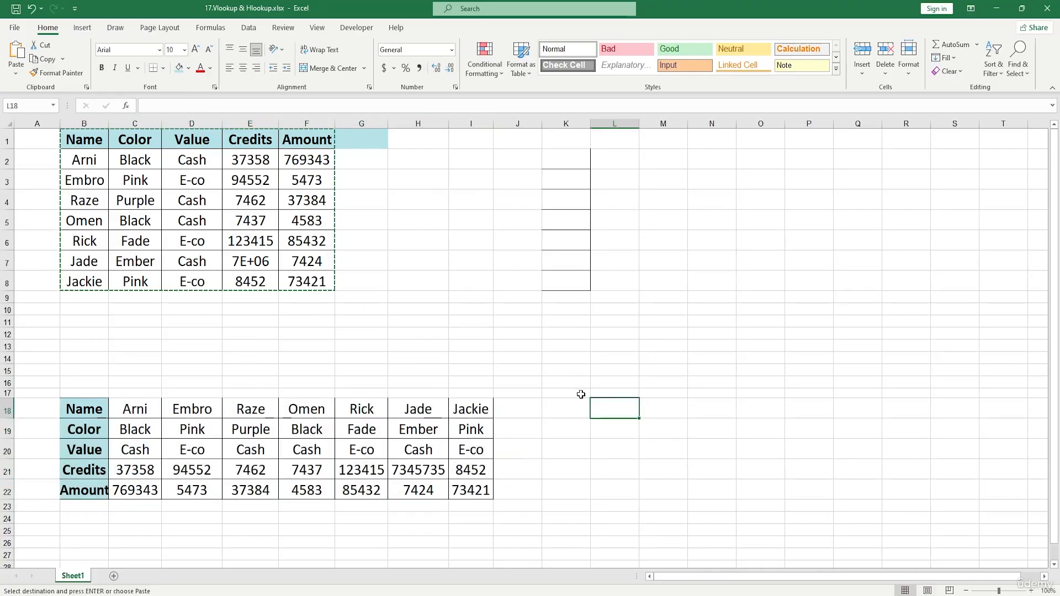
# Step: Copy the seven names from B2:B8 into K2:K8
pyautogui.click(575, 163)
pyautogui.moveTo(575, 163); pyautogui.dragTo(566, 281)
pyautogui.moveTo(84, 160); pyautogui.dragTo(89, 281)
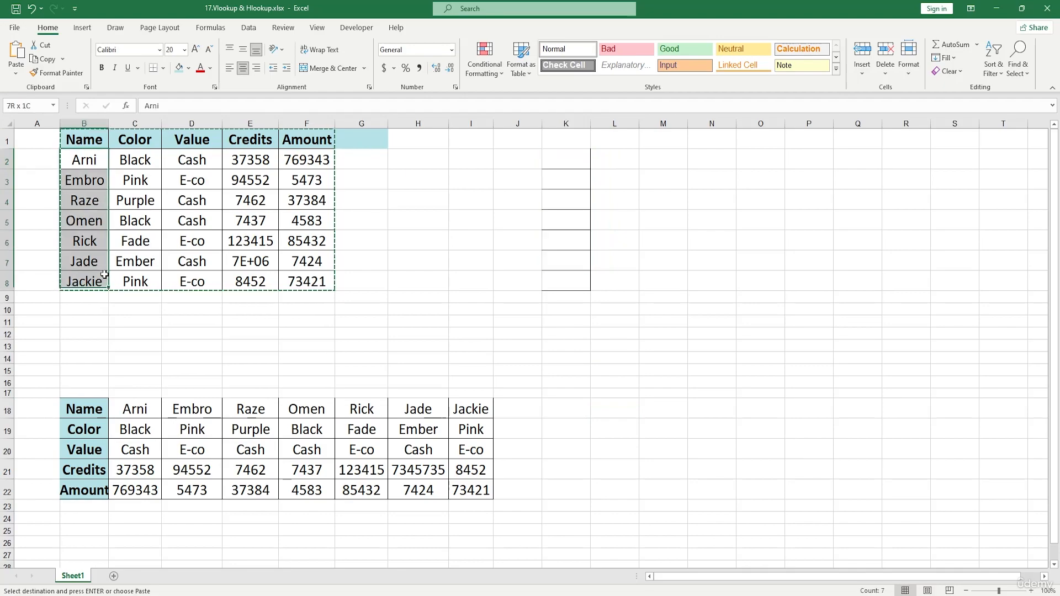
pyautogui.hotkey('ctrl', 'c')
pyautogui.click(572, 159)
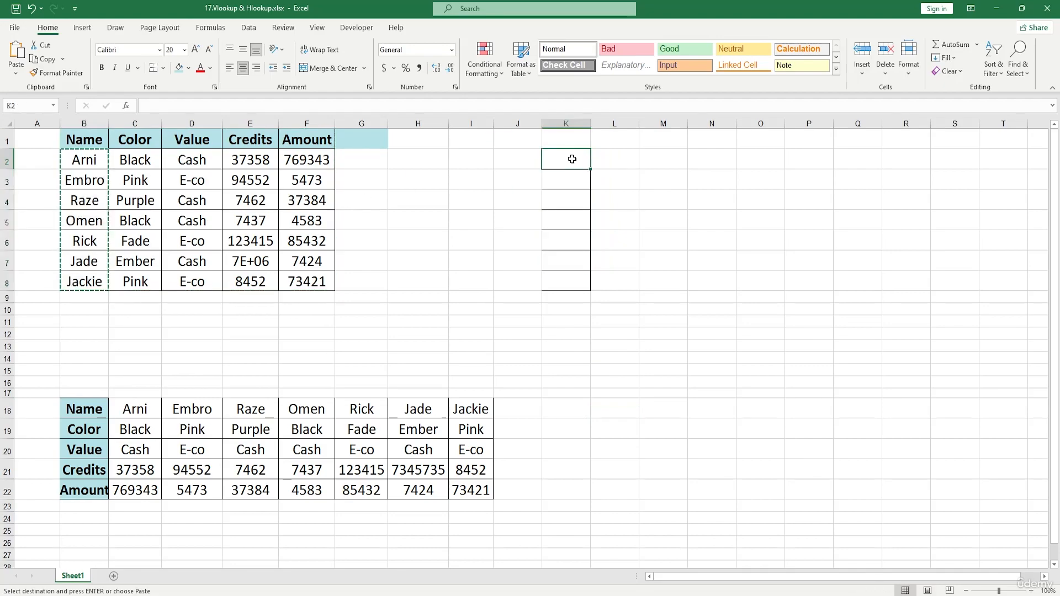
pyautogui.hotkey('ctrl', 'v')
pyautogui.click(417, 274)
pyautogui.doubleClick(416, 270)
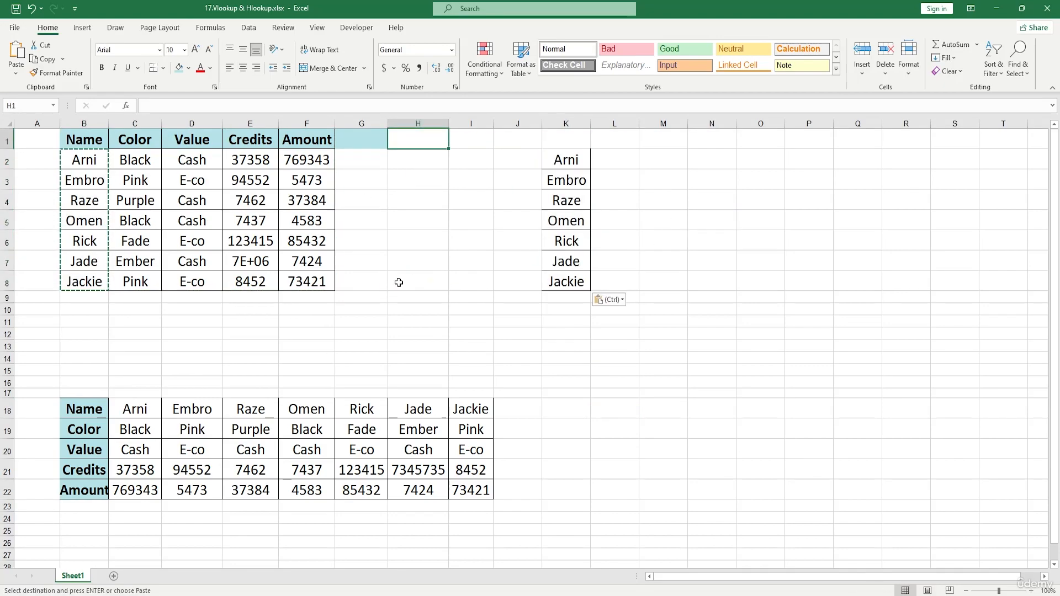
pyautogui.doubleClick(399, 281)
pyautogui.scroll(-3, 416, 452)
pyautogui.scroll(3, 606, 321)
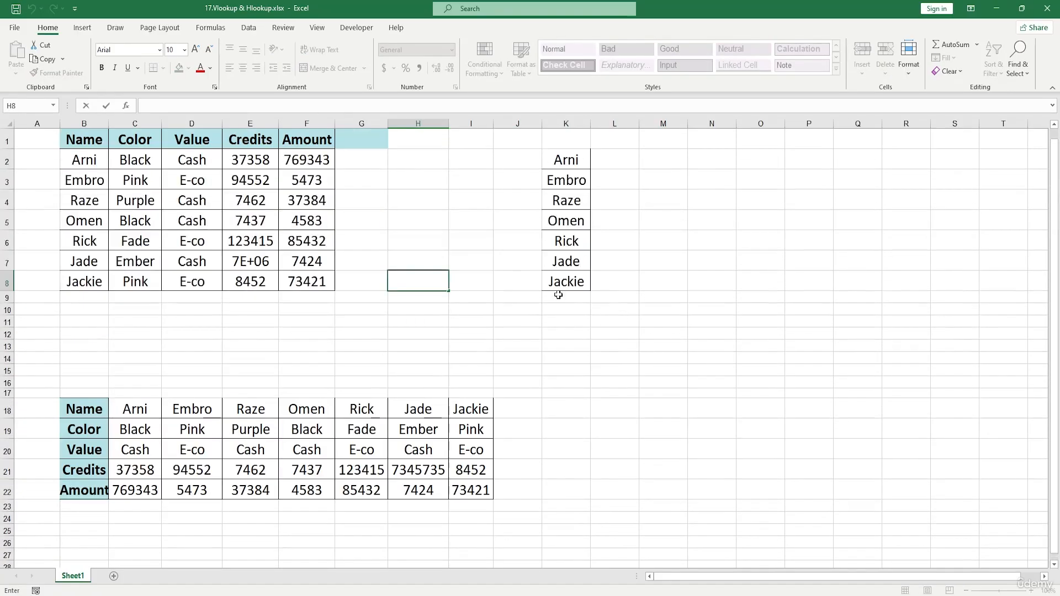
# Step: Move the shaded header cell G1 to K18 and enter the heading Value in it
pyautogui.click(365, 145)
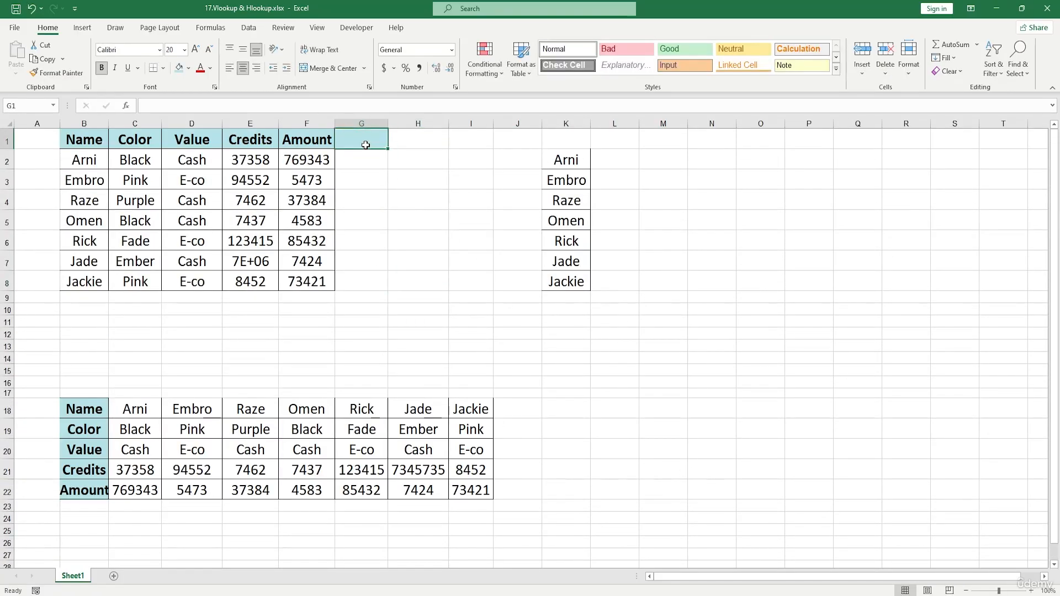
pyautogui.hotkey('ctrl', 'c')
pyautogui.click(561, 408)
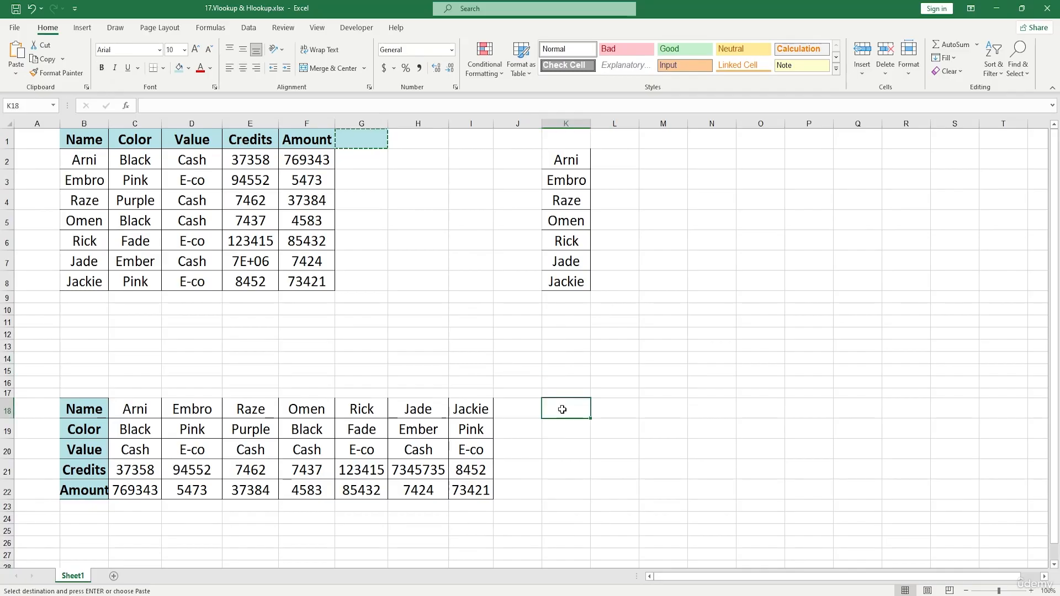
pyautogui.hotkey('ctrl', 'v')
pyautogui.click(661, 474)
pyautogui.doubleClick(571, 411)
pyautogui.write('V')
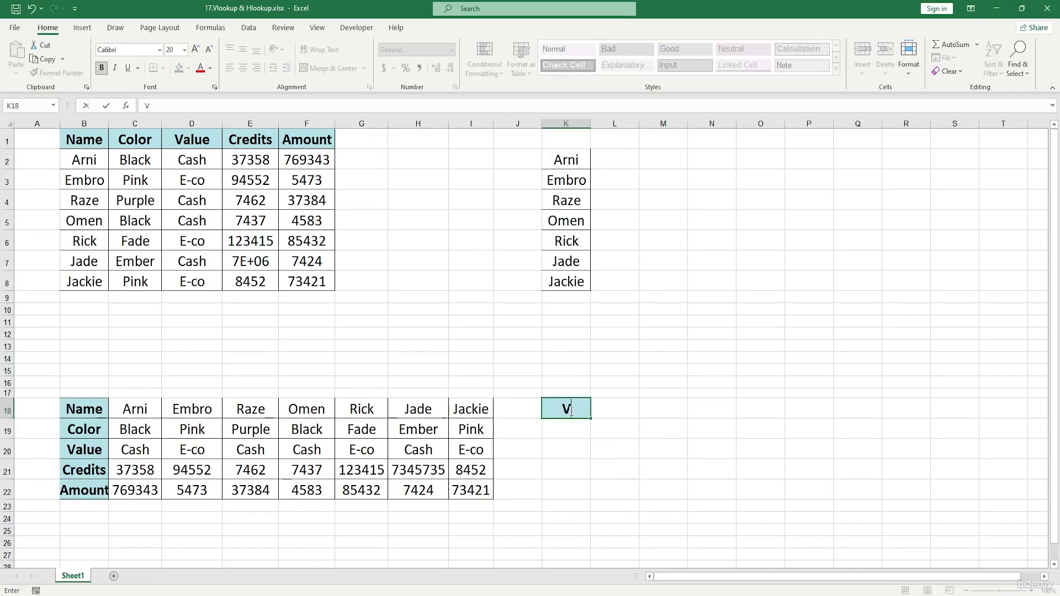
pyautogui.write('alue')
pyautogui.press('Return')
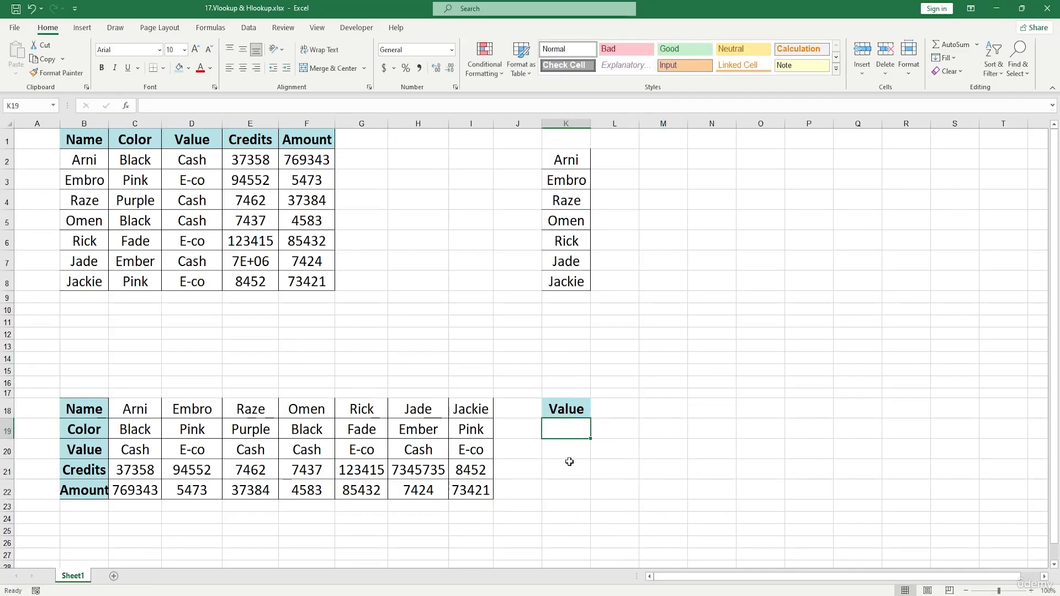
# Step: Apply all borders to the first two rows of the transposed table, B18:I19
pyautogui.moveTo(99, 407); pyautogui.dragTo(473, 429)
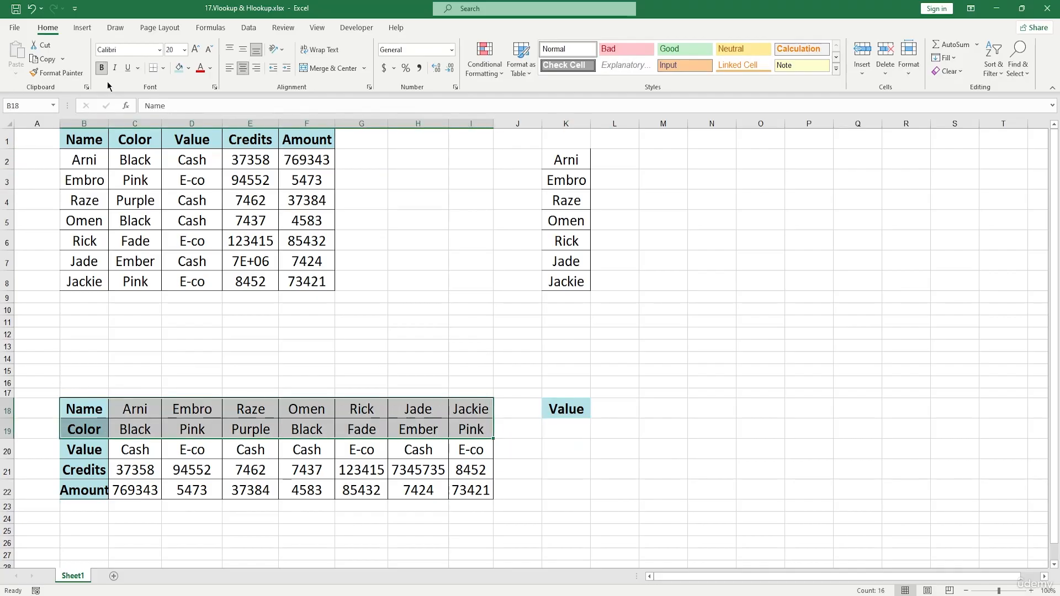
pyautogui.click(162, 68)
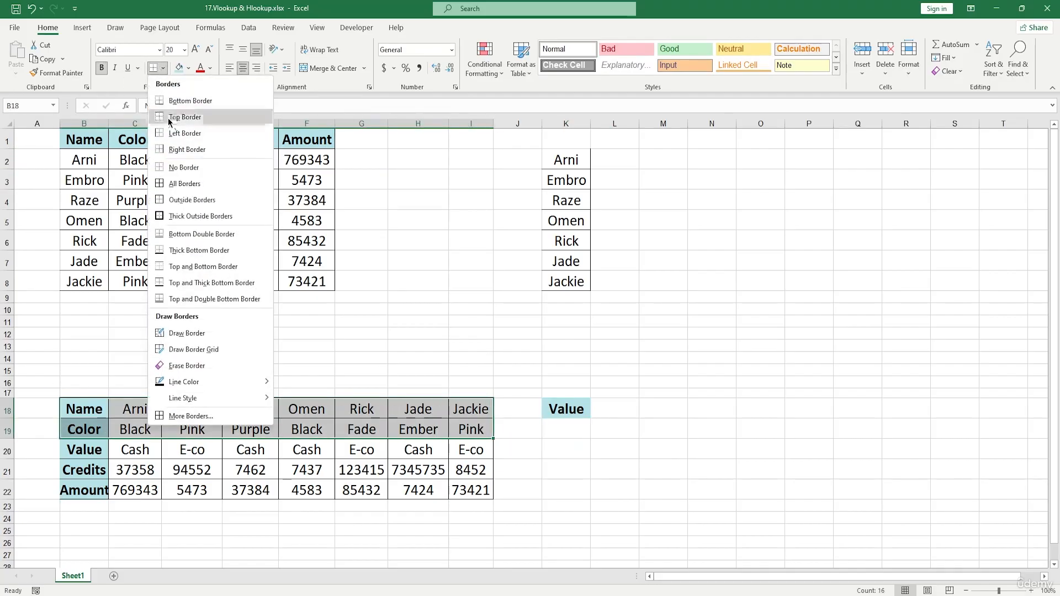
pyautogui.click(211, 184)
pyautogui.click(418, 370)
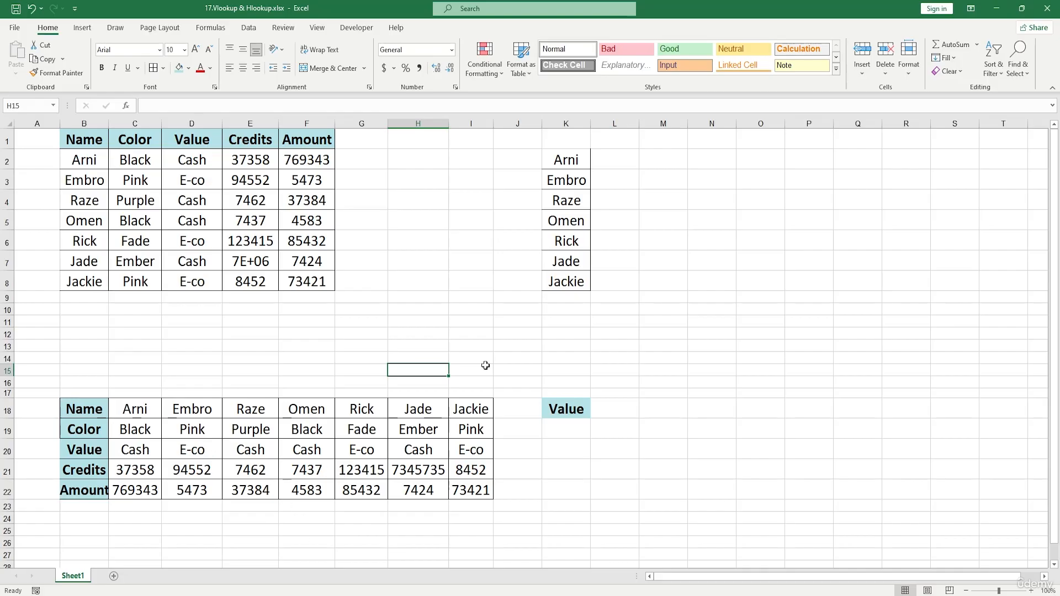
# Step: Begin an HLOOKUP formula in K19 below the Value header
pyautogui.doubleClick(572, 435)
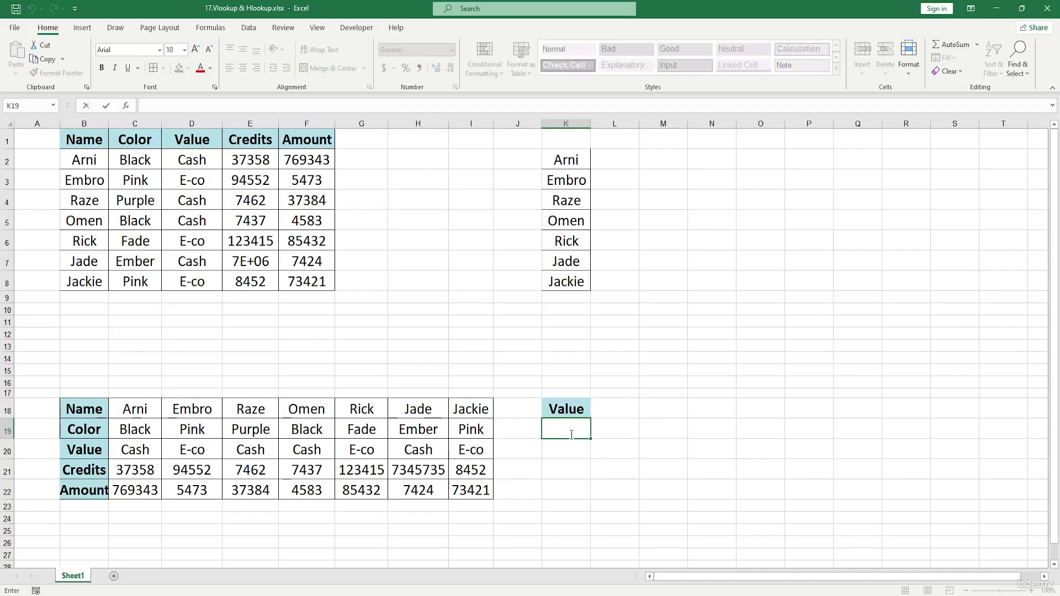
pyautogui.write('=HLOOKUP(')
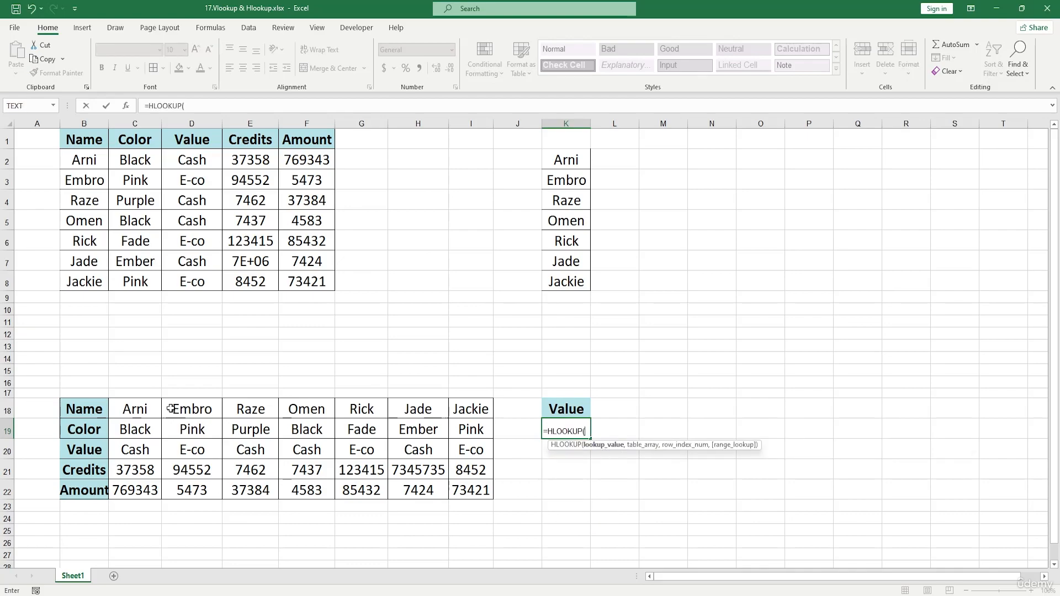
pyautogui.moveTo(84, 409); pyautogui.dragTo(474, 496)
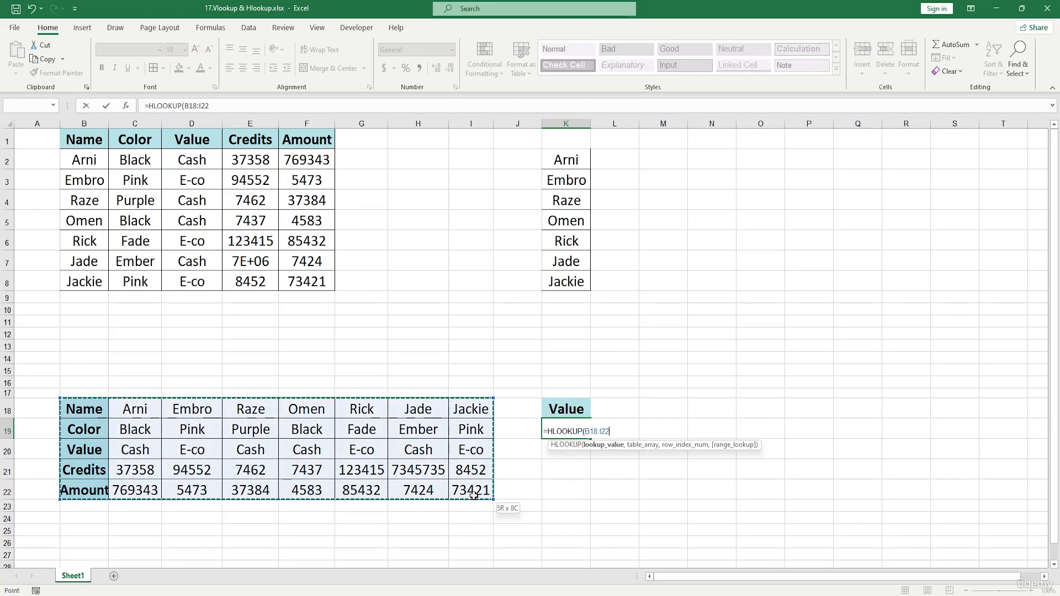
pyautogui.write(',')
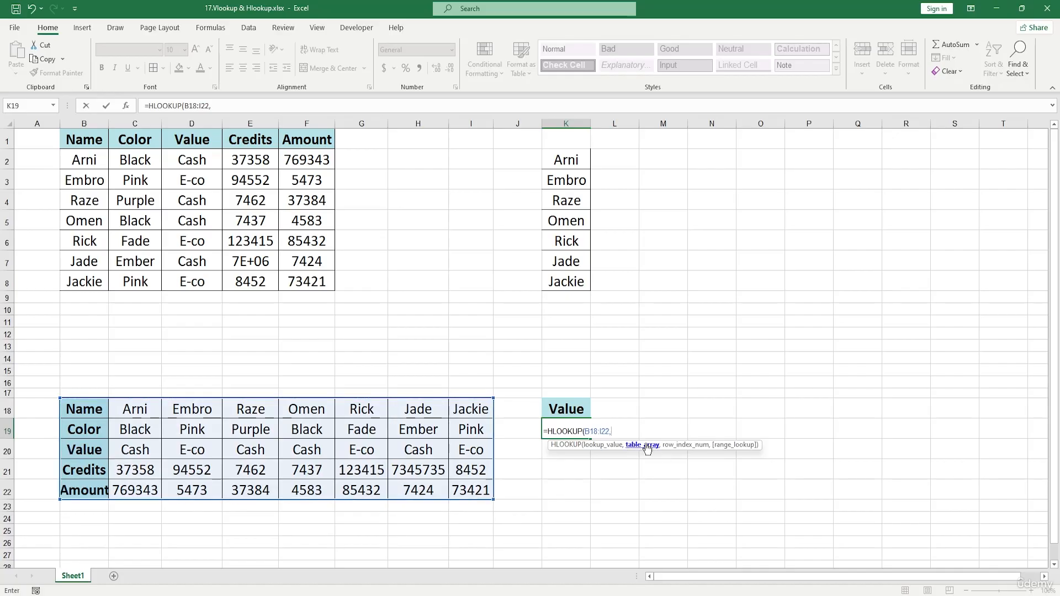
pyautogui.press('BackSpace')
pyautogui.press('BackSpace')
pyautogui.press('BackSpace')
pyautogui.press('BackSpace')
pyautogui.press('BackSpace')
pyautogui.press('BackSpace')
pyautogui.press('BackSpace')
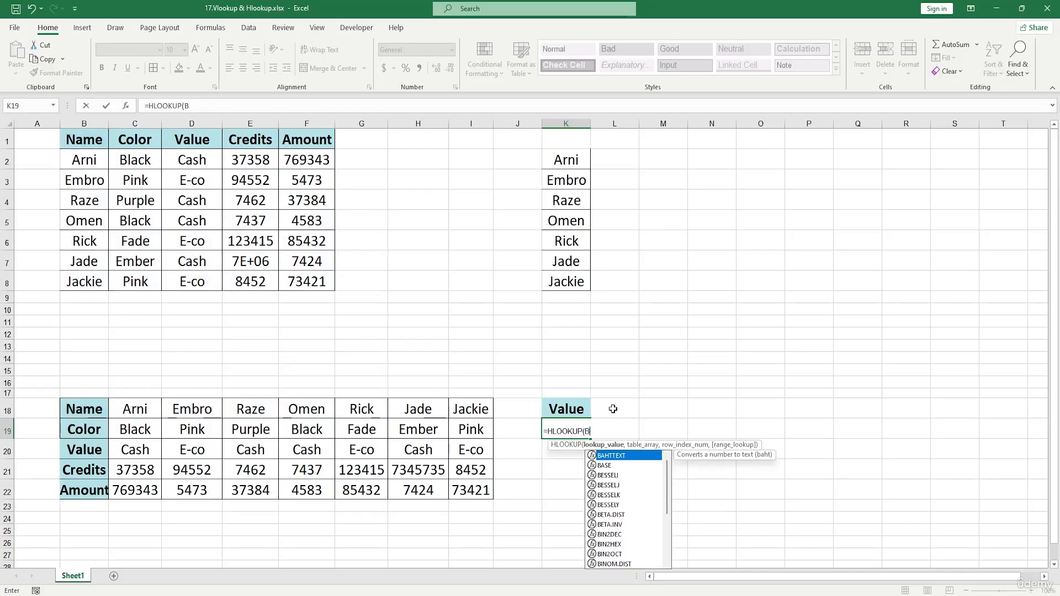
pyautogui.press('BackSpace')
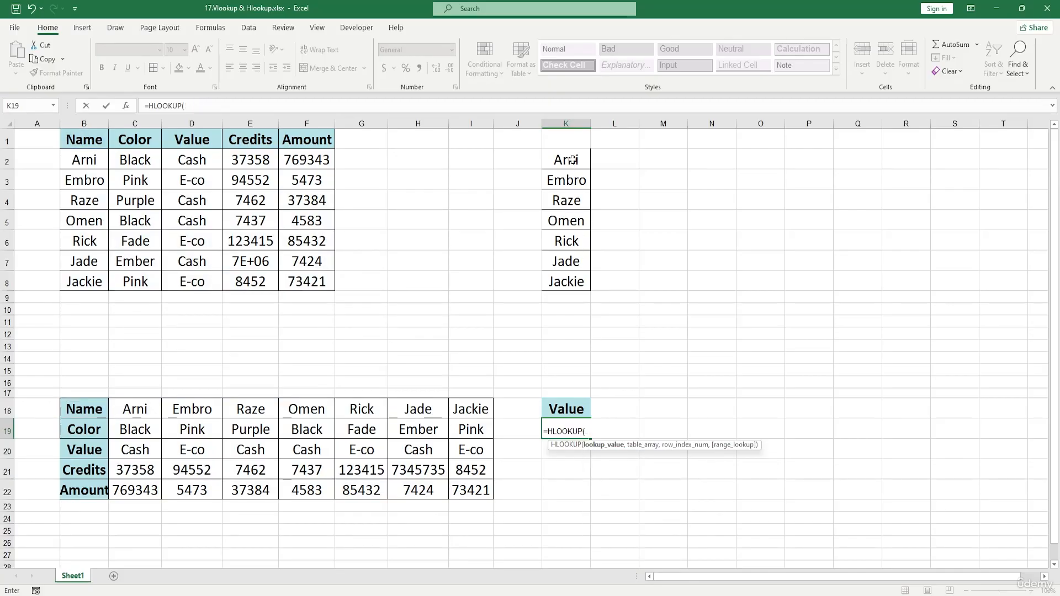
# Step: Complete the HLOOKUP formula in K19 with lookup value K7, table B18:I22, row index 3 and exact match (FALSE)
pyautogui.click(573, 261)
pyautogui.write(',')
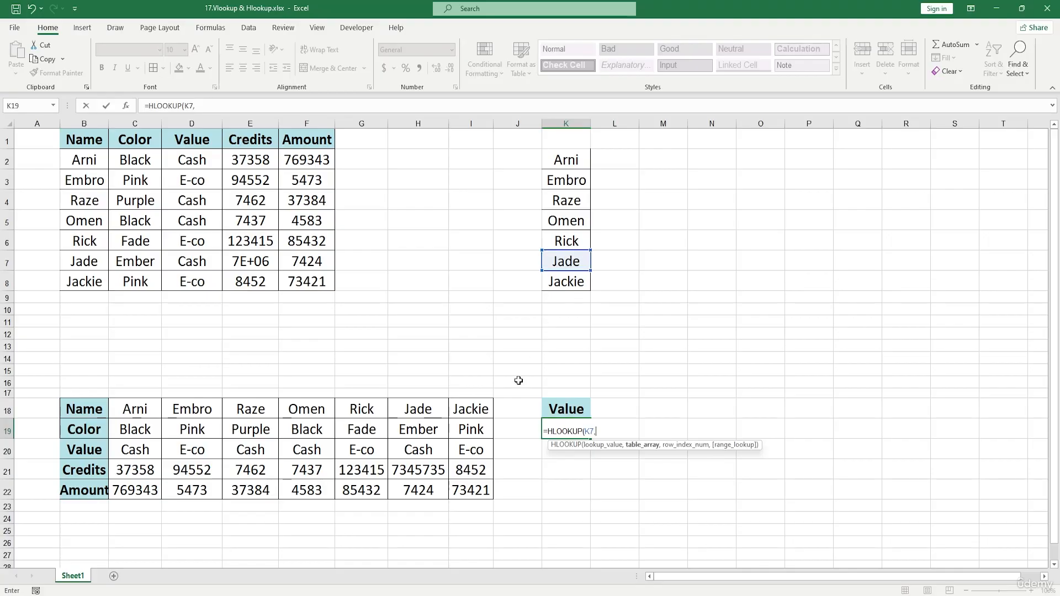
pyautogui.moveTo(105, 411); pyautogui.dragTo(462, 492)
pyautogui.write(',')
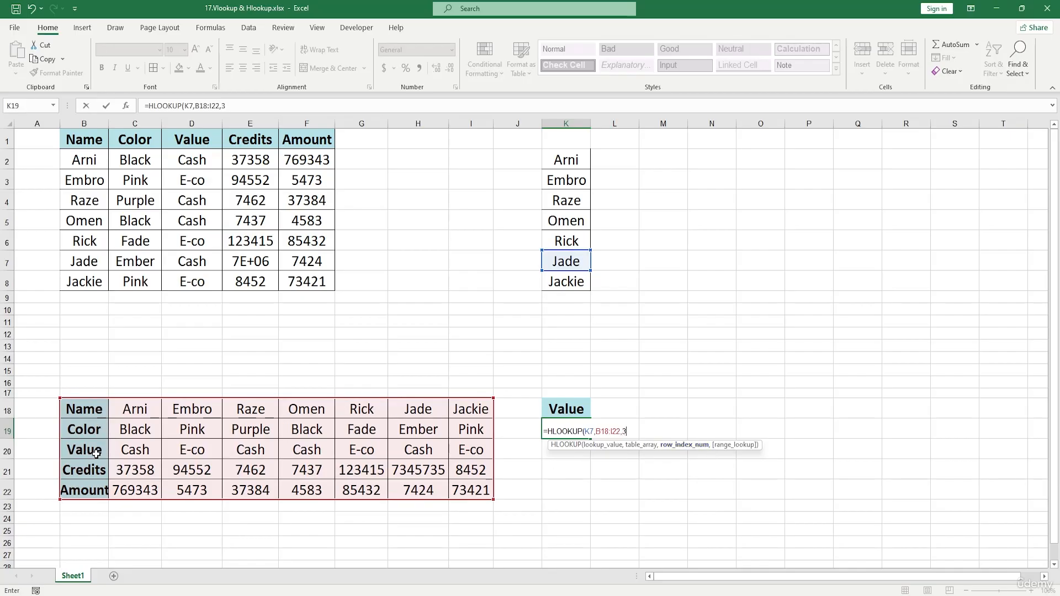
pyautogui.write('3,FALSE')
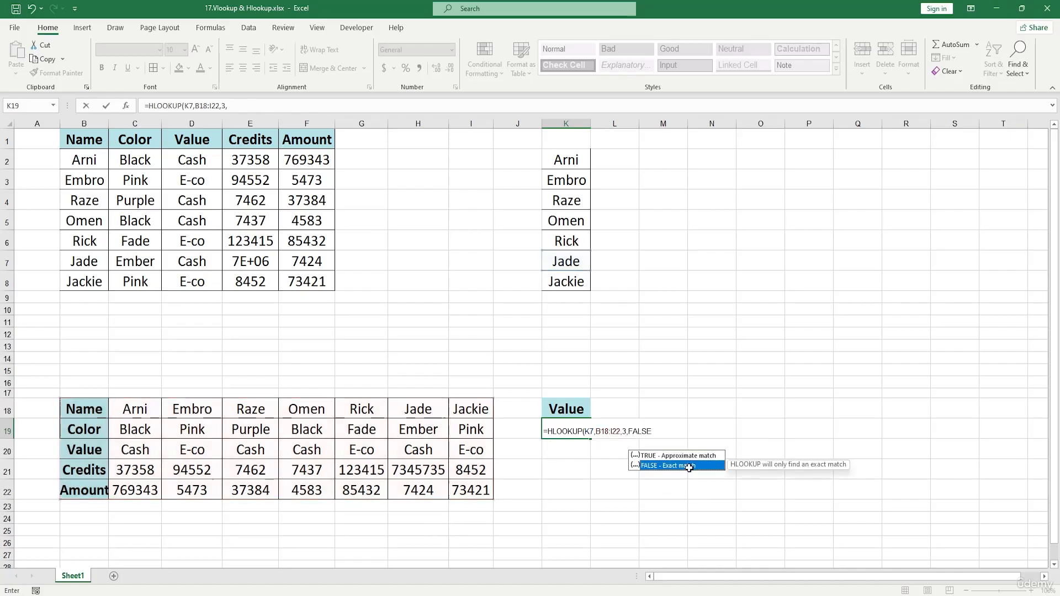
pyautogui.doubleClick(689, 467)
pyautogui.write(')')
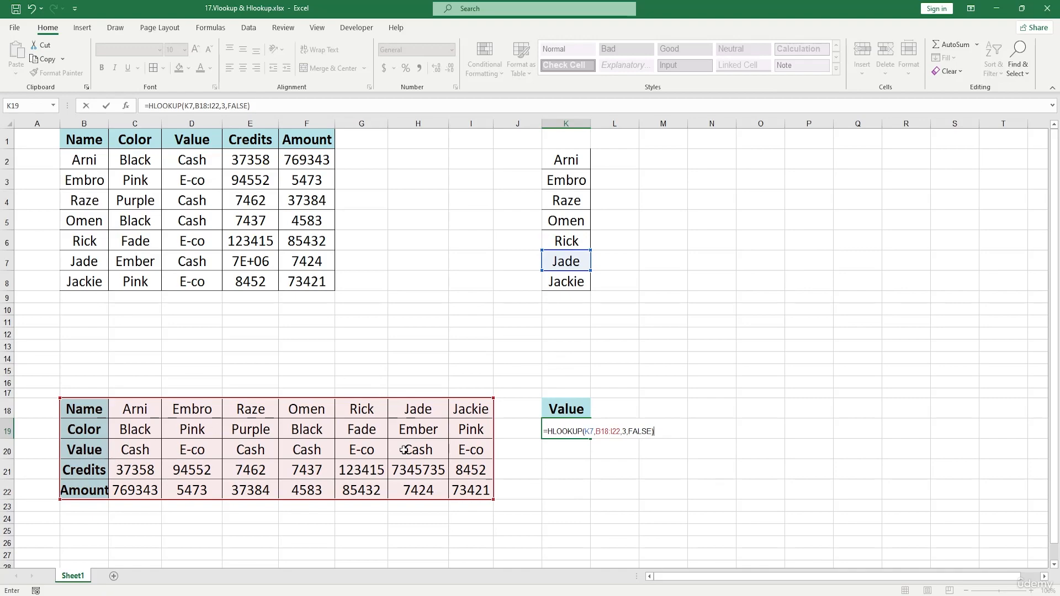
pyautogui.press('Return')
pyautogui.click(575, 435)
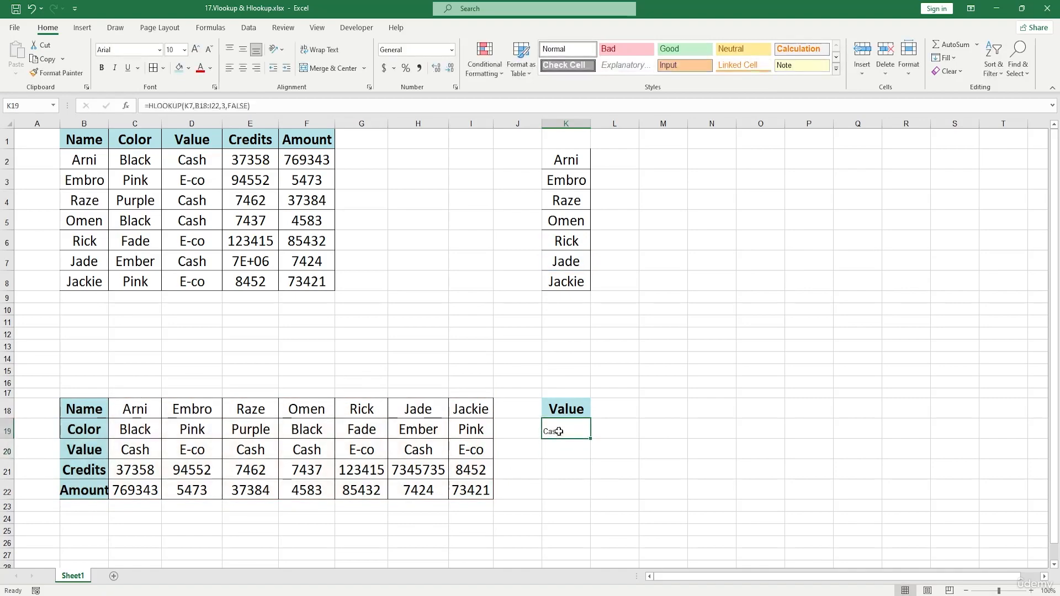
# Step: Enter an HLOOKUP formula in K20 with lookup value K8, table B18:I22, row index 2 and exact match (FALSE)
pyautogui.doubleClick(574, 446)
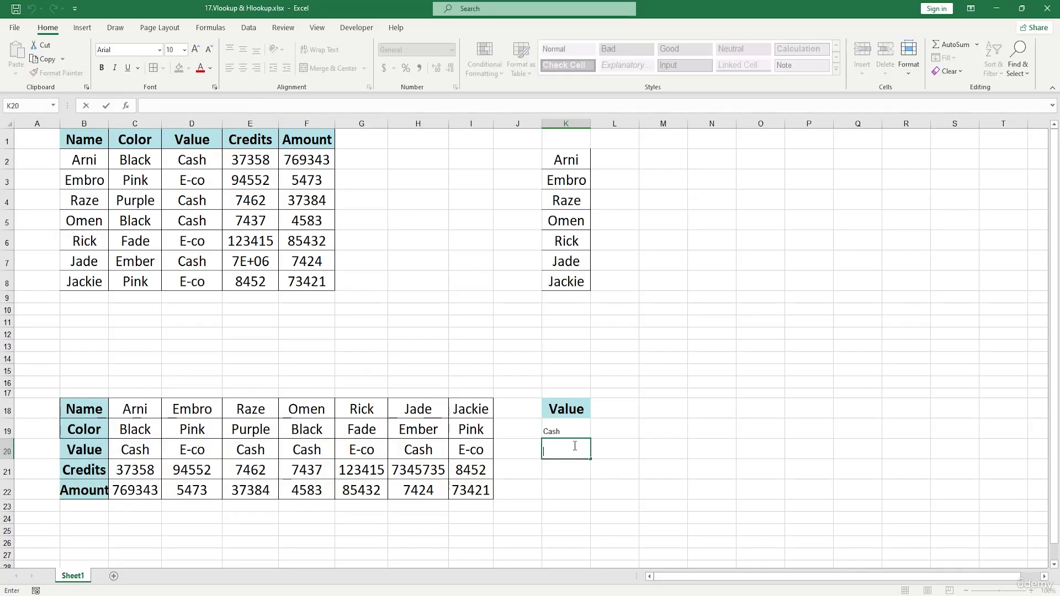
pyautogui.write('=')
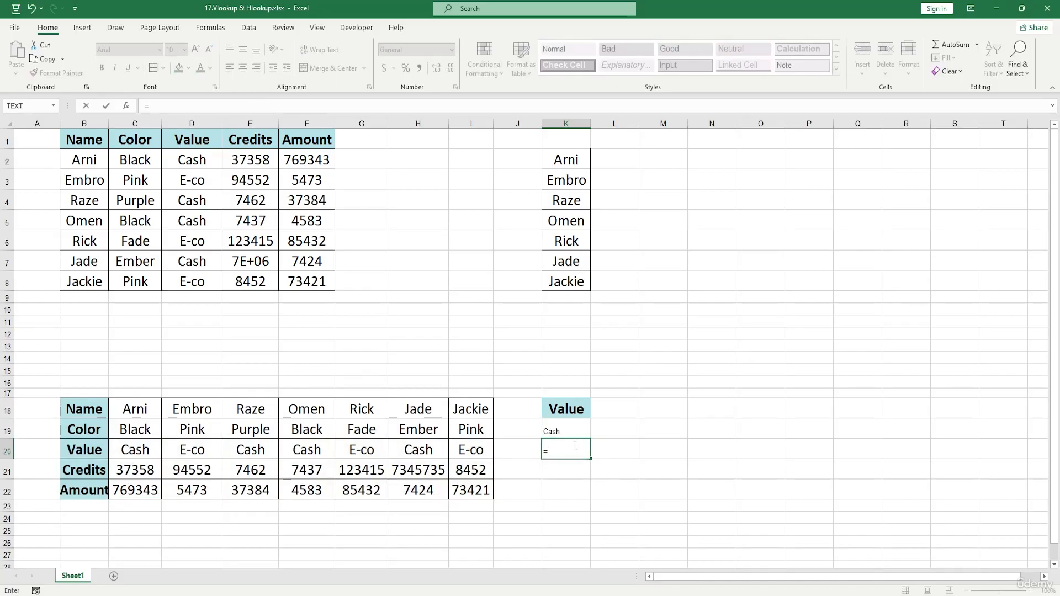
pyautogui.write('hl')
pyautogui.press('Tab')
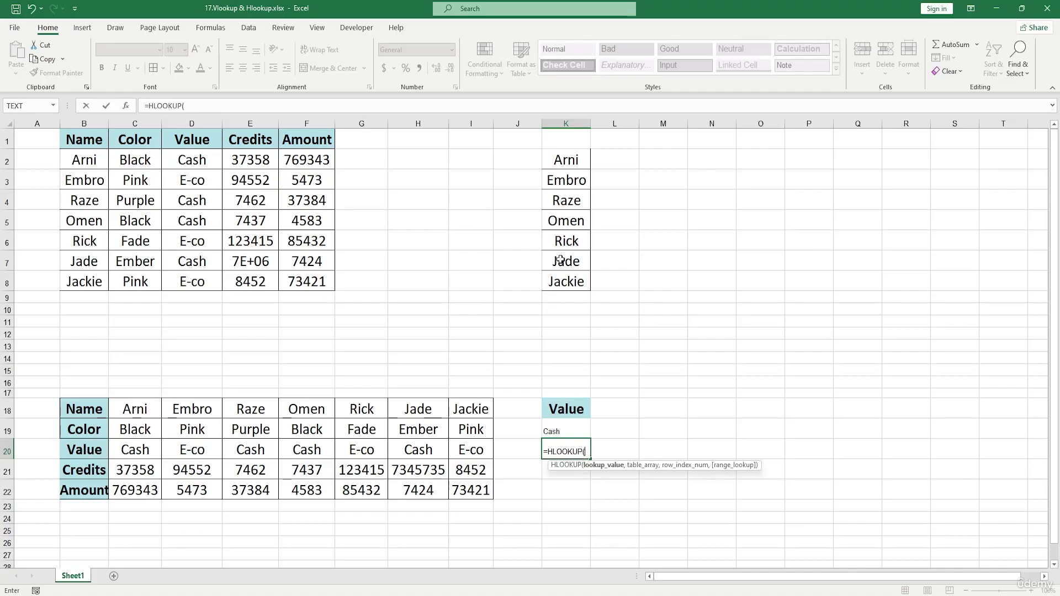
pyautogui.click(570, 280)
pyautogui.write(',')
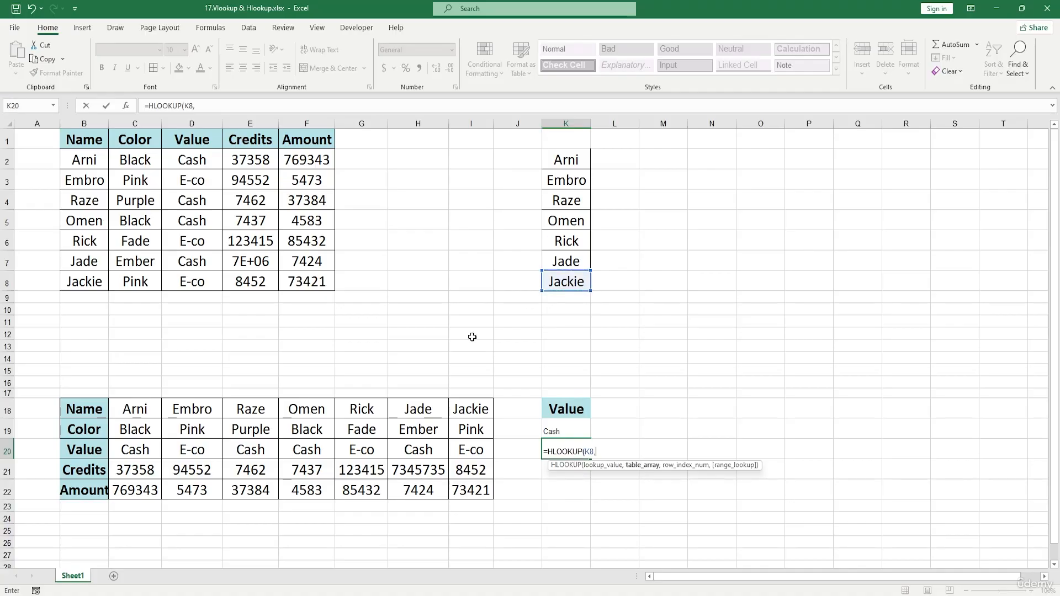
pyautogui.moveTo(77, 407); pyautogui.dragTo(474, 485)
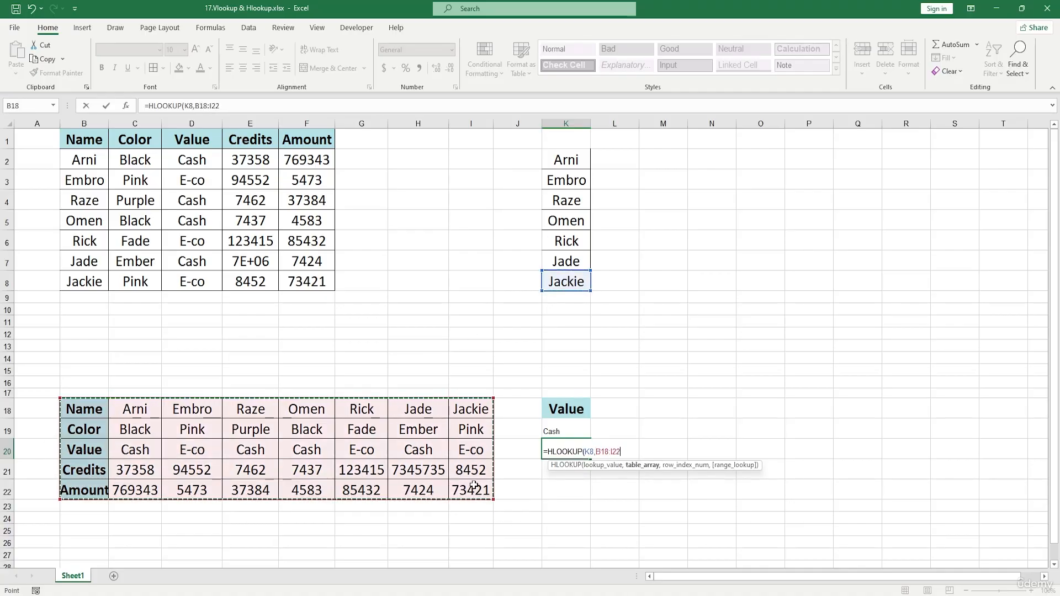
pyautogui.write(',2')
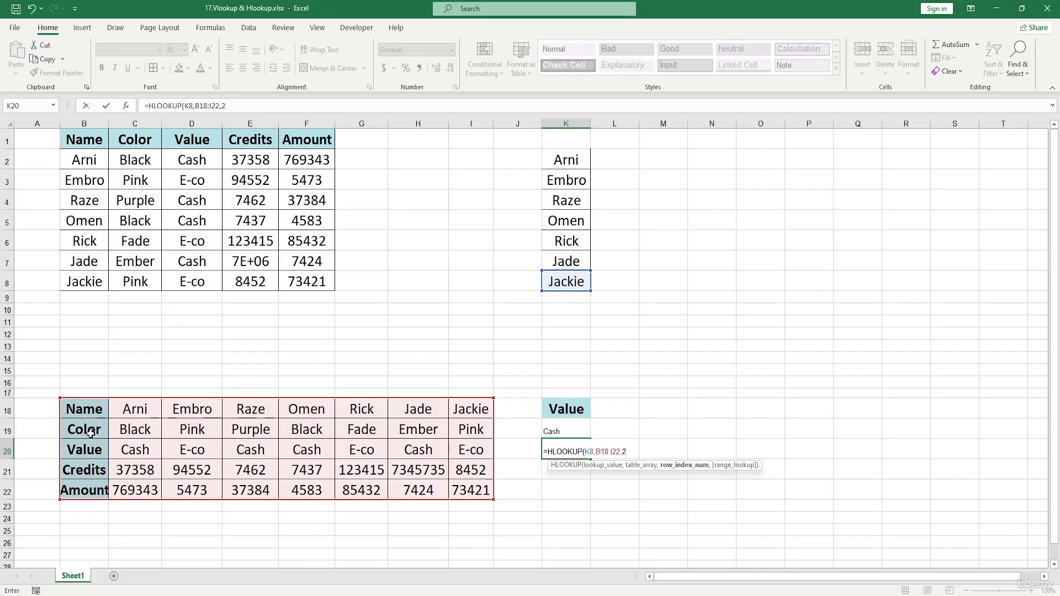
pyautogui.write(',')
pyautogui.click(660, 485)
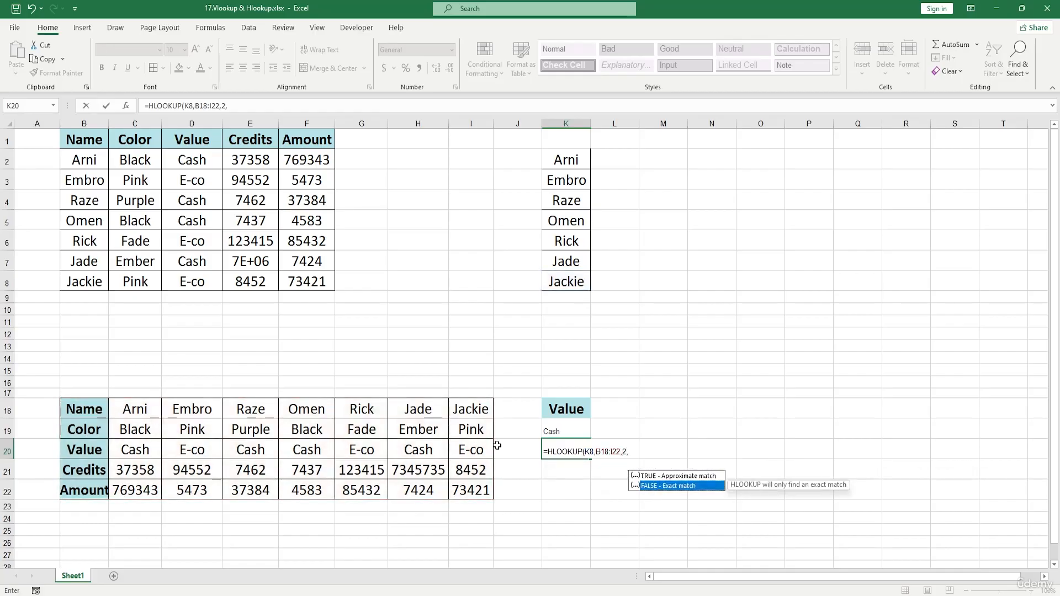
pyautogui.doubleClick(693, 486)
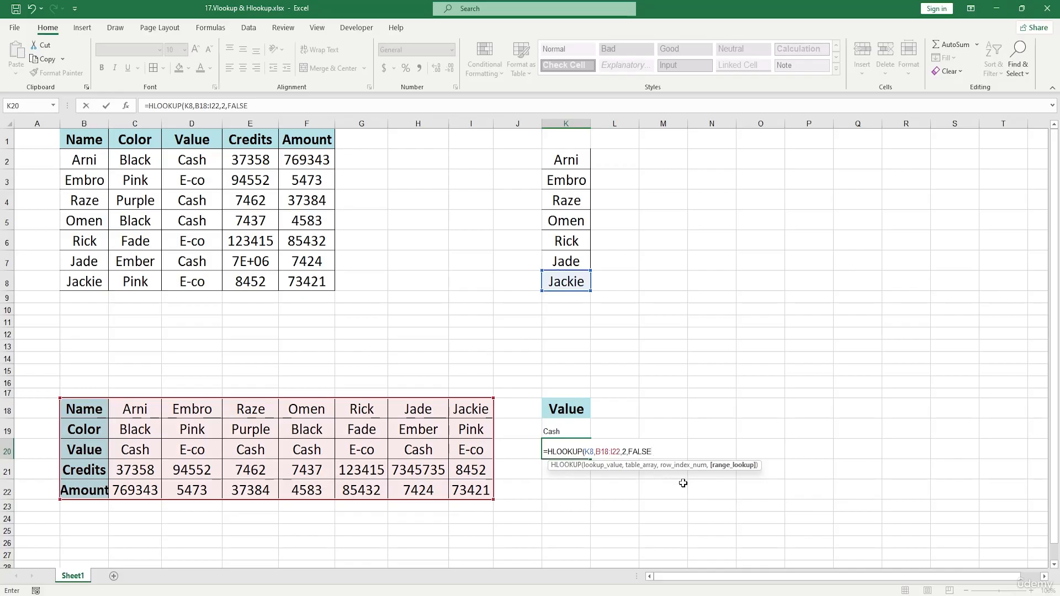
pyautogui.write(')')
pyautogui.press('Return')
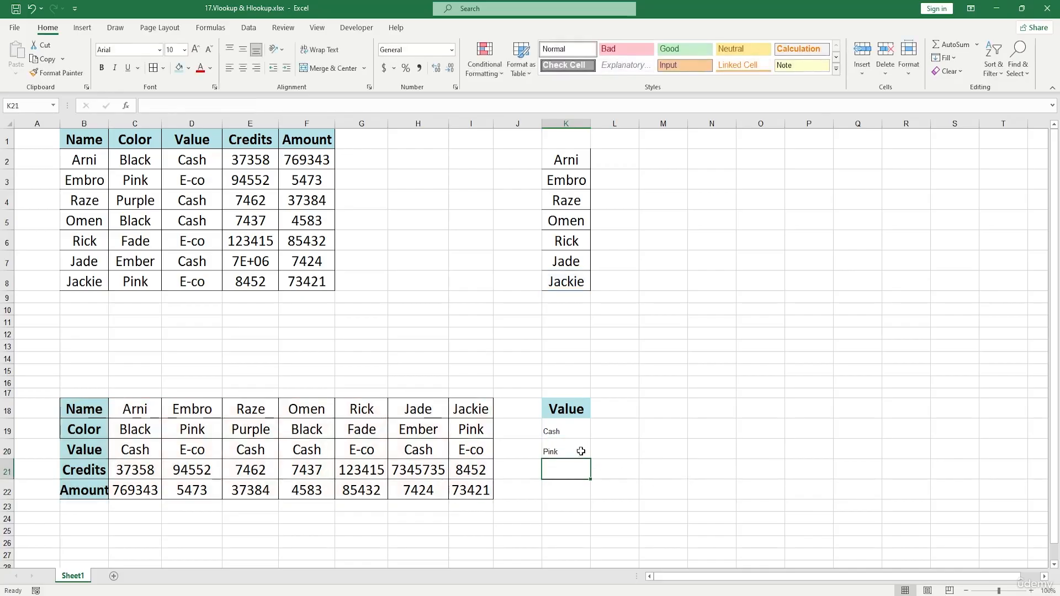
pyautogui.click(572, 435)
pyautogui.moveTo(572, 436); pyautogui.dragTo(578, 536)
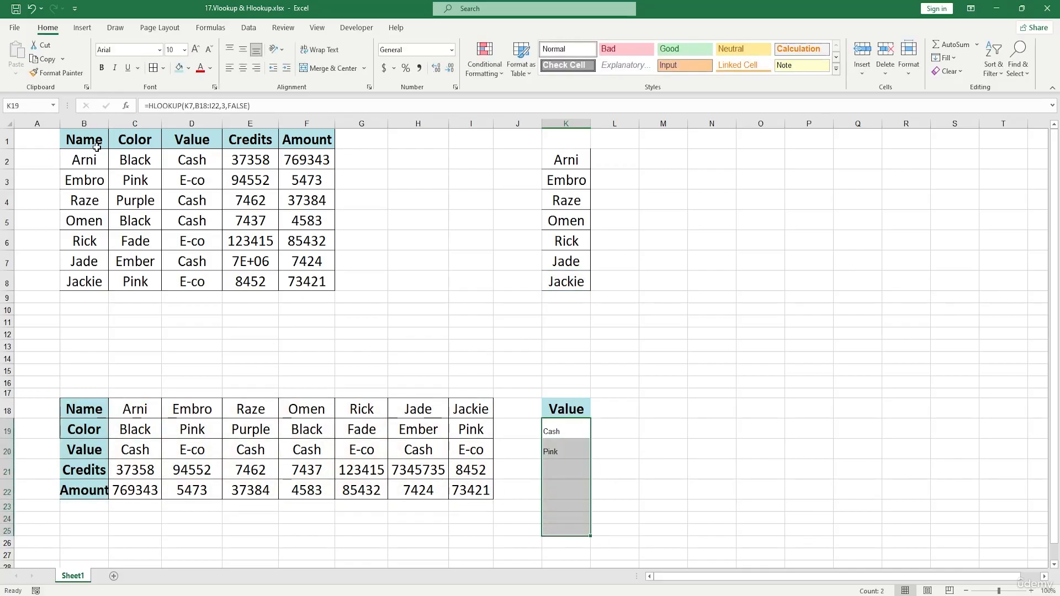
pyautogui.moveTo(82, 138); pyautogui.dragTo(542, 339)
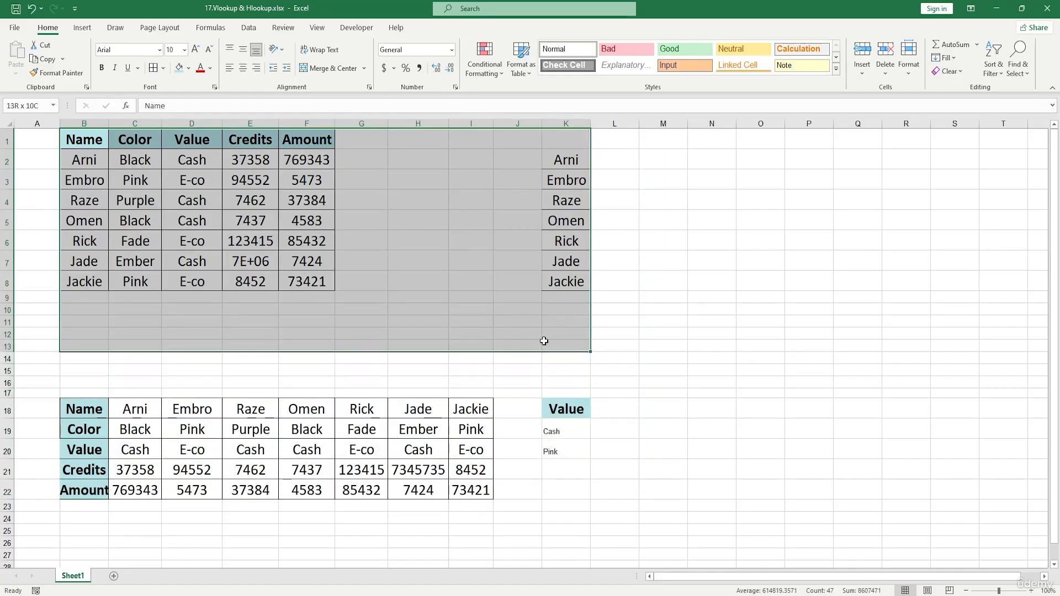
pyautogui.click(642, 307)
# Step: Delete the list of lookup names in column K and the two HLOOKUP formulas in K19:K20
pyautogui.moveTo(569, 157); pyautogui.dragTo(572, 296)
pyautogui.press('Delete')
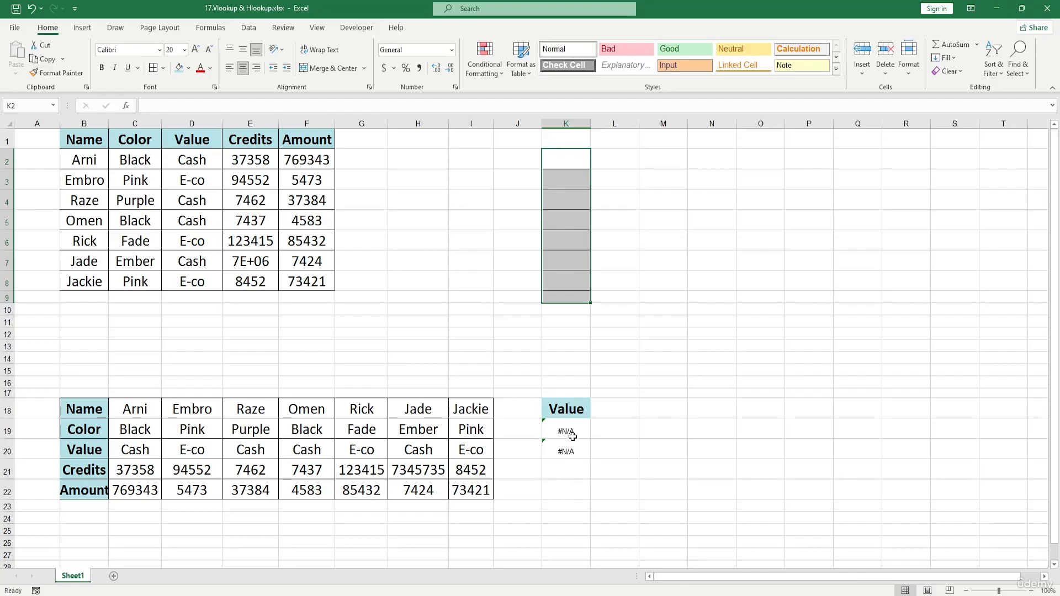
pyautogui.moveTo(564, 431); pyautogui.dragTo(575, 456)
pyautogui.press('Delete')
pyautogui.click(583, 208)
pyautogui.doubleClick(579, 162)
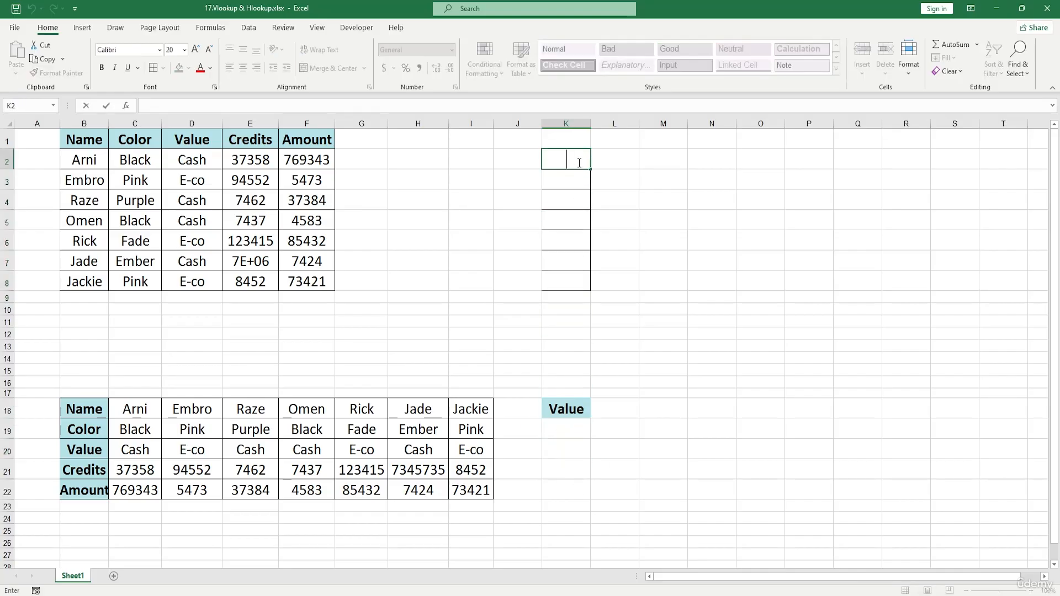
pyautogui.write('=')
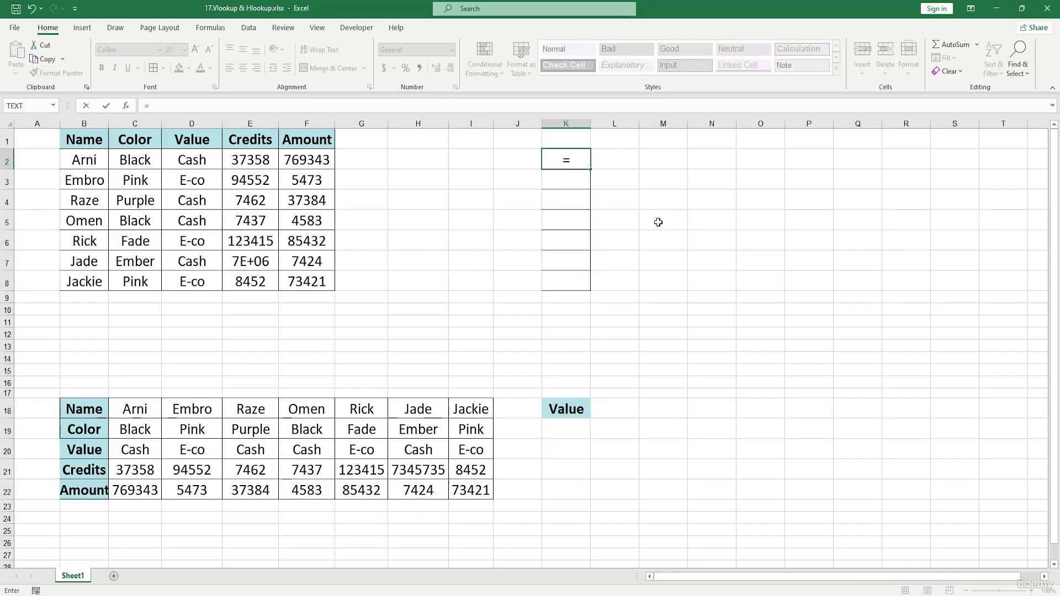
pyautogui.press('Escape')
# Step: Undo the deletion of the two HLOOKUP formulas in K19:K20 and of the lookup names in column K
pyautogui.hotkey('ctrl', 'z')
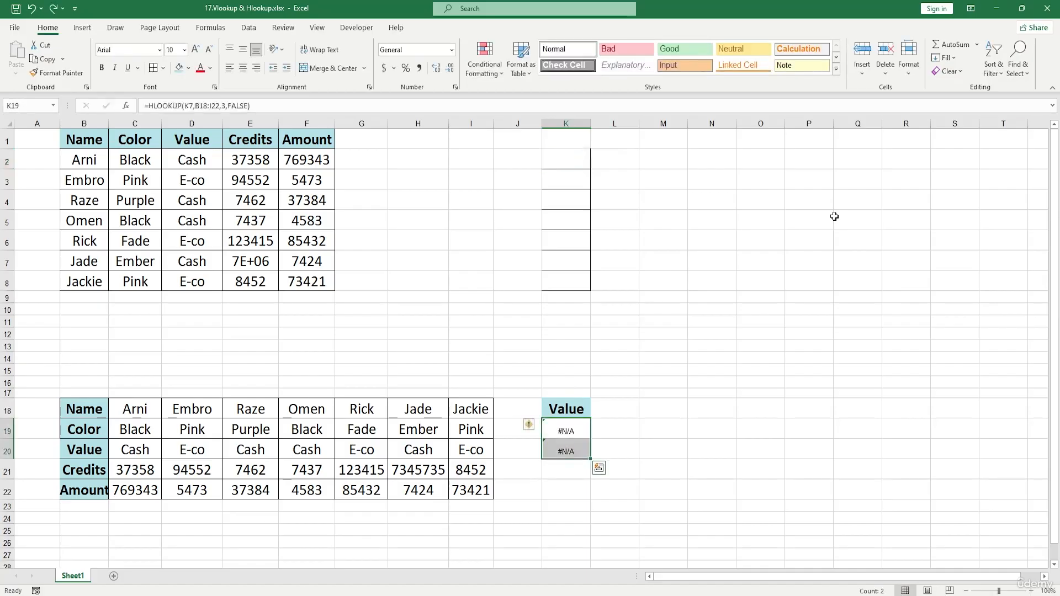
pyautogui.hotkey('ctrl', 'z')
pyautogui.click(784, 378)
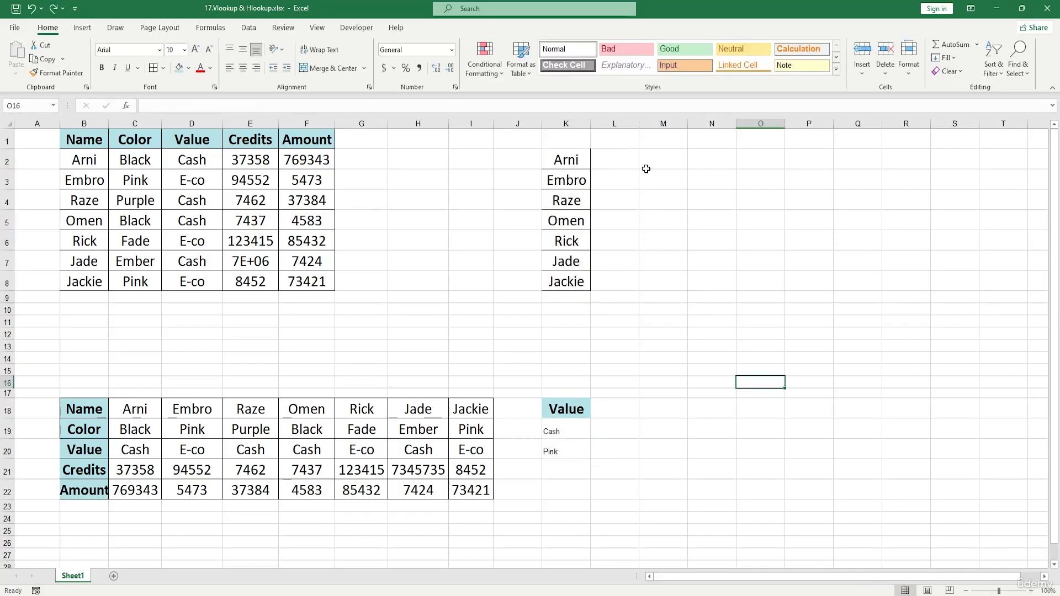
# Step: Clear the lookup names from K2:K8, keeping the HLOOKUP formulas in K19:K20
pyautogui.click(578, 279)
pyautogui.moveTo(566, 160); pyautogui.dragTo(579, 281)
pyautogui.write('*')
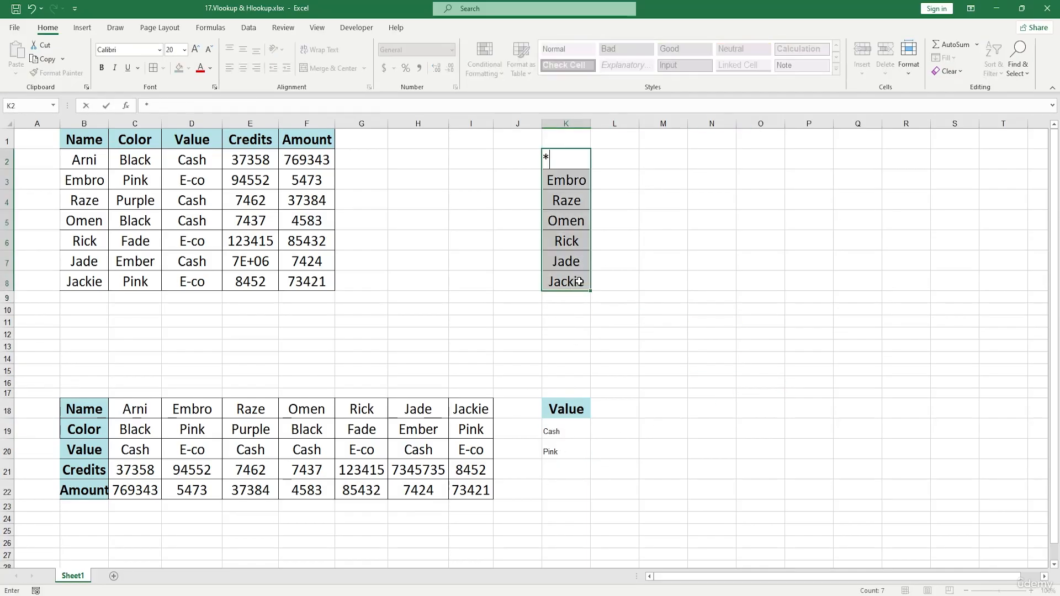
pyautogui.click(631, 202)
pyautogui.moveTo(566, 160); pyautogui.dragTo(567, 286)
pyautogui.press('Delete')
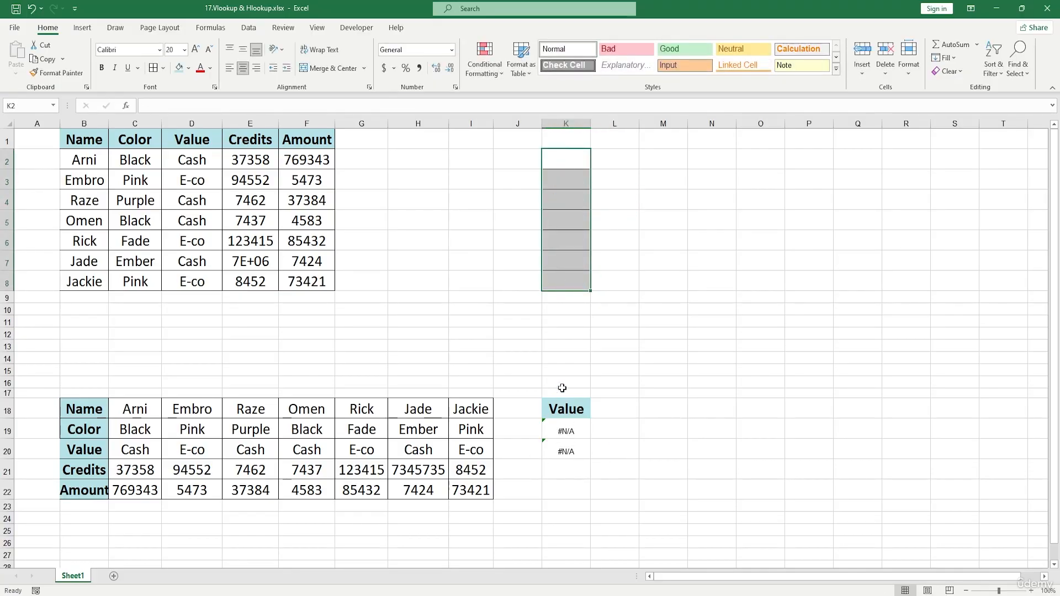
pyautogui.click(622, 371)
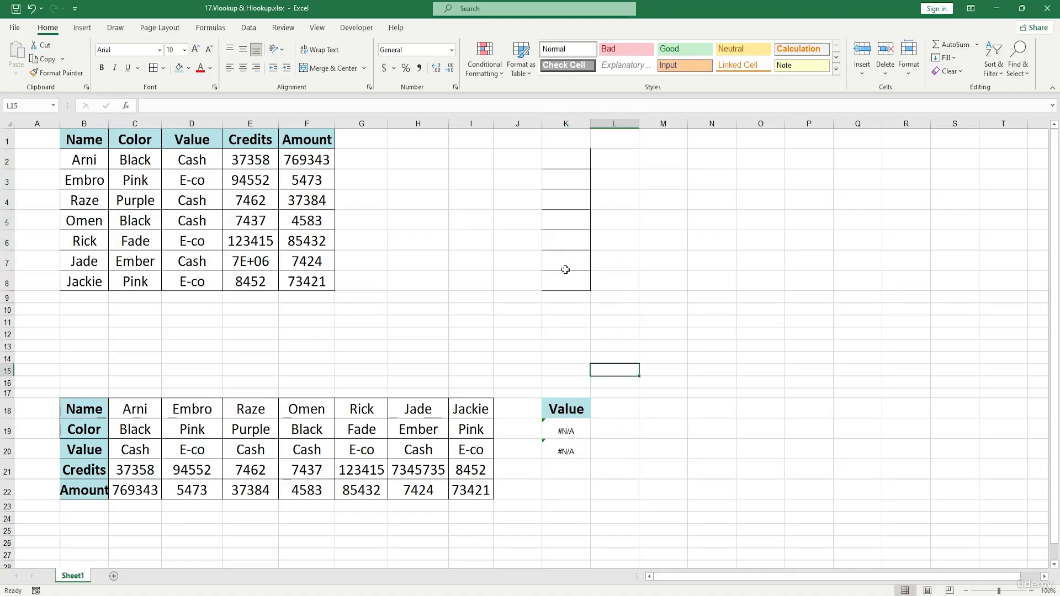
pyautogui.click(548, 435)
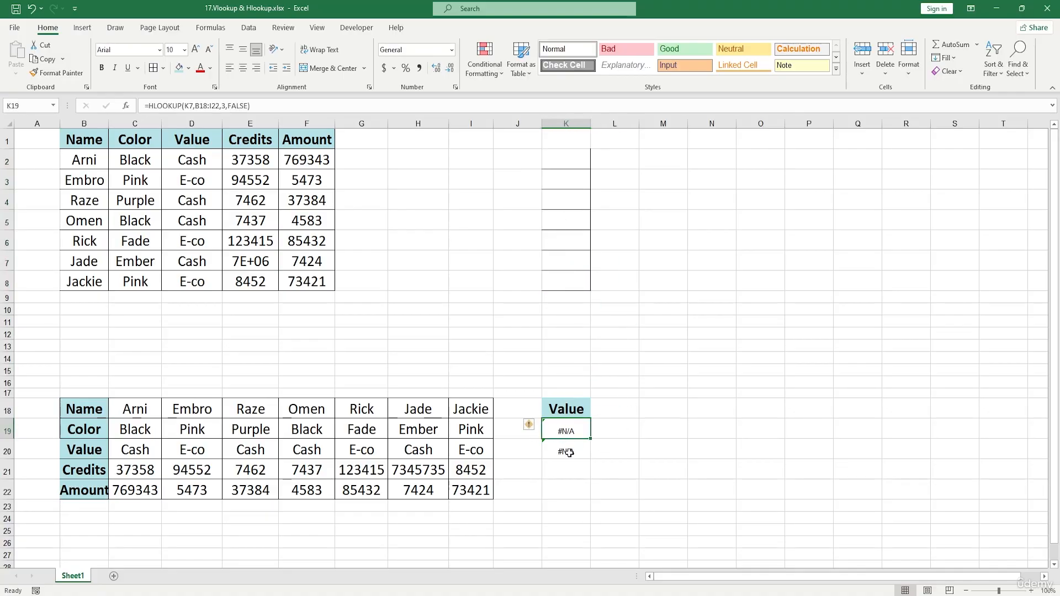
# Step: Add List data validation to K2 with the names in B2:B8 as source and check its dropdown
pyautogui.doubleClick(565, 161)
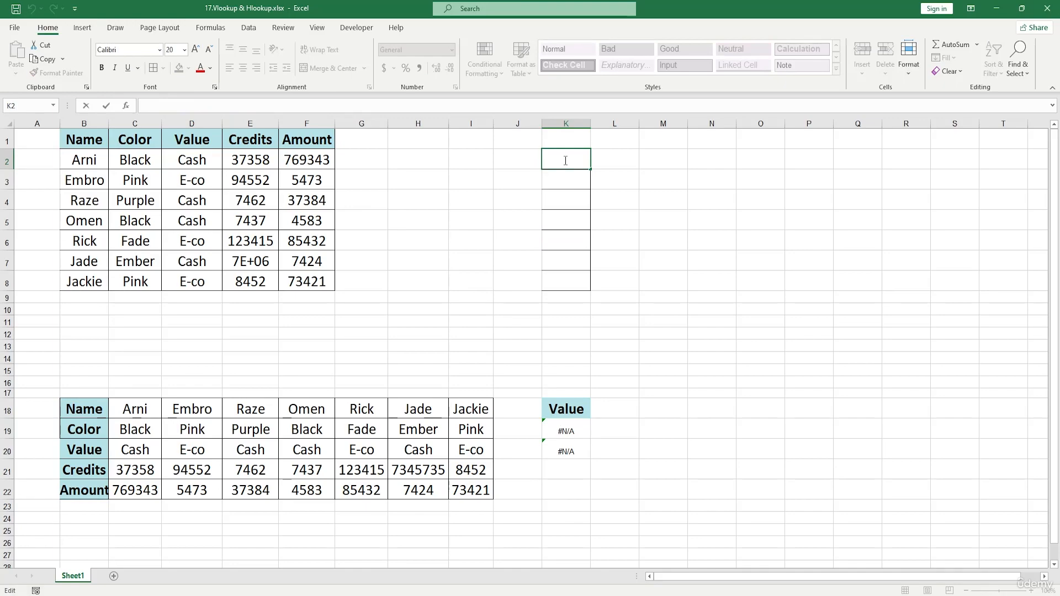
pyautogui.press('Escape')
pyautogui.click(249, 28)
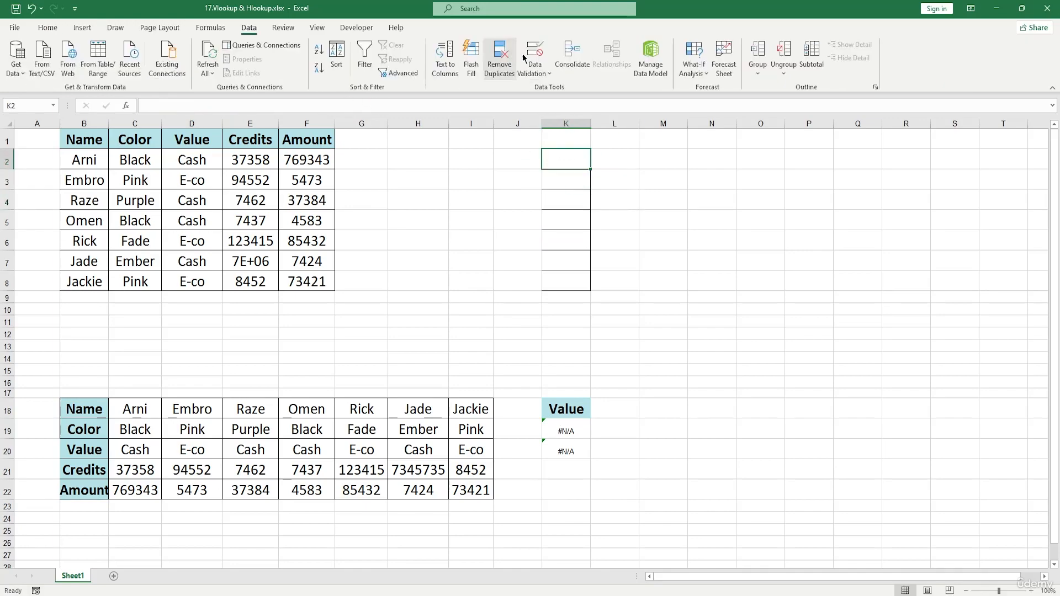
pyautogui.click(533, 50)
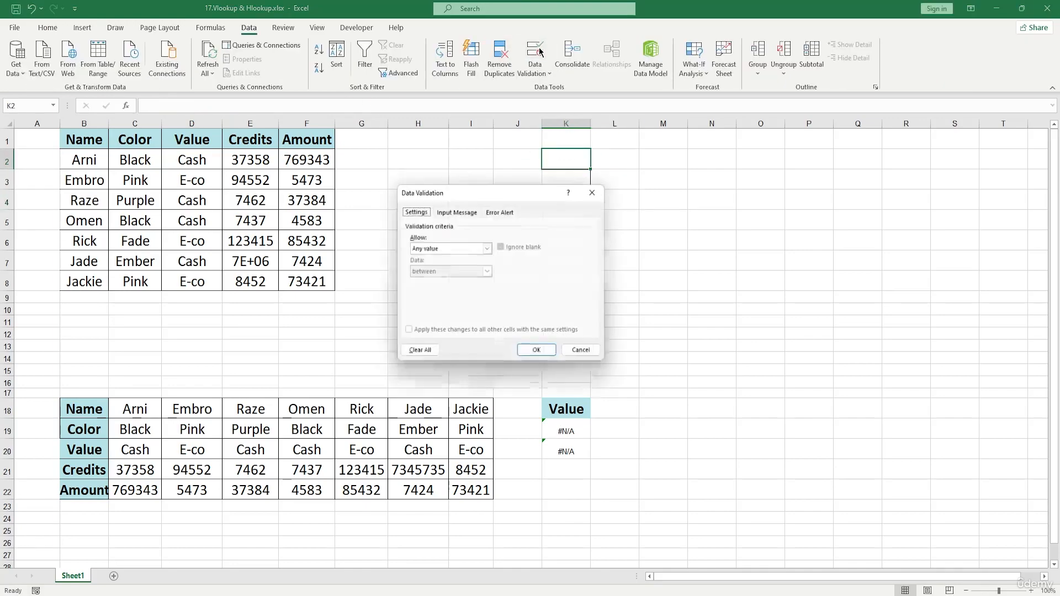
pyautogui.click(478, 250)
pyautogui.click(437, 282)
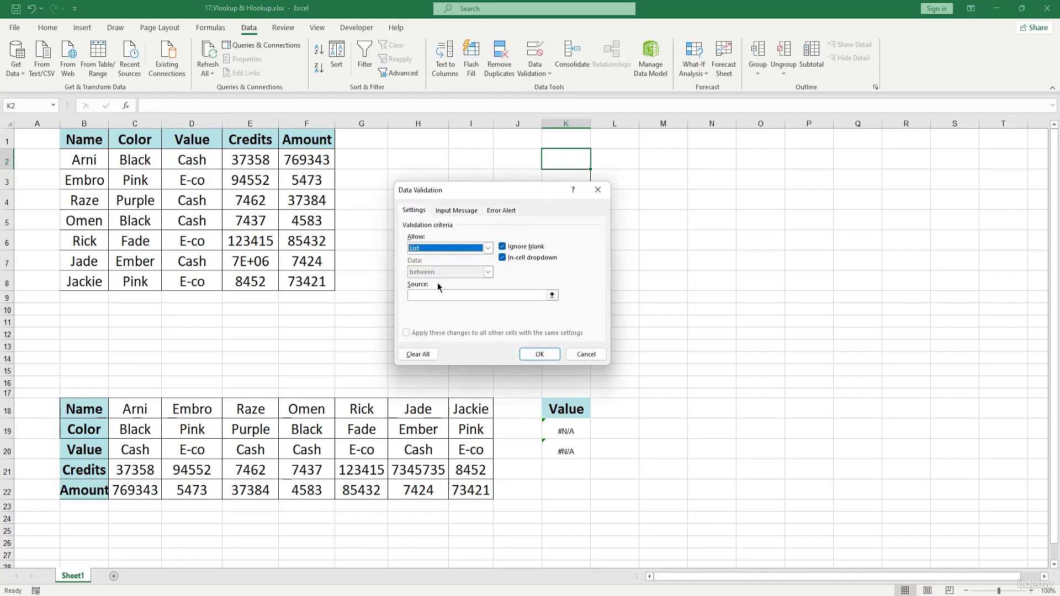
pyautogui.click(552, 295)
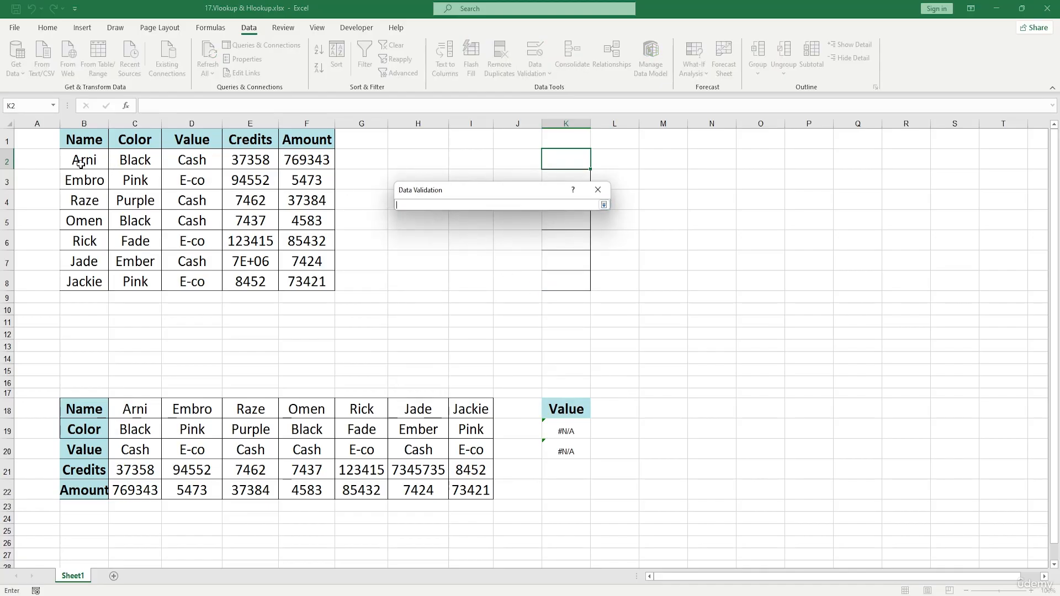
pyautogui.moveTo(81, 164); pyautogui.dragTo(88, 283)
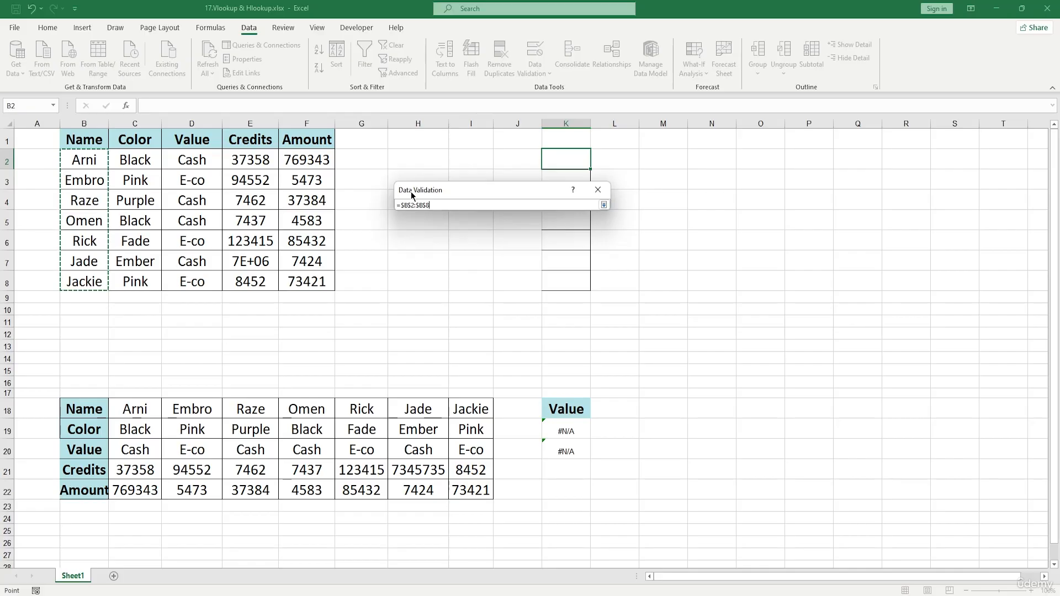
pyautogui.click(604, 205)
pyautogui.click(601, 352)
pyautogui.click(596, 165)
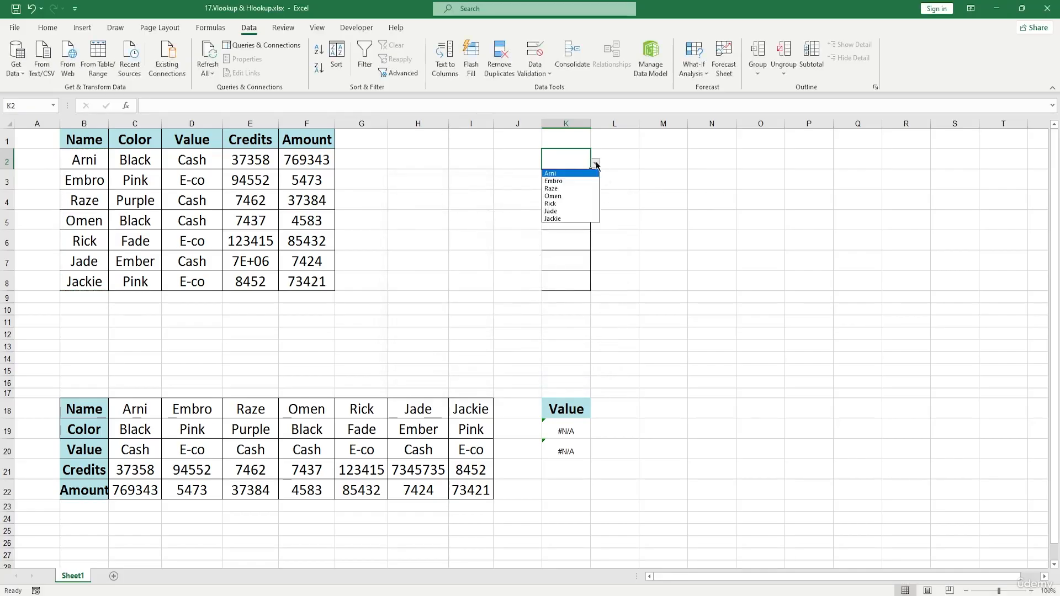
pyautogui.click(600, 265)
# Step: Change the lookup value of the HLOOKUP formula in K19 to K2
pyautogui.doubleClick(585, 426)
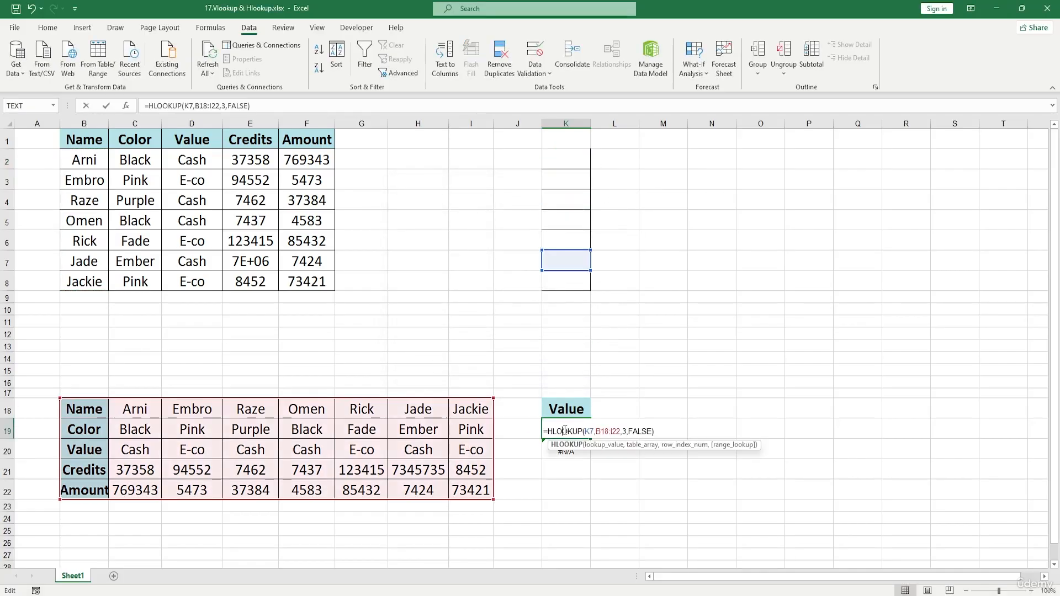
pyautogui.click(593, 431)
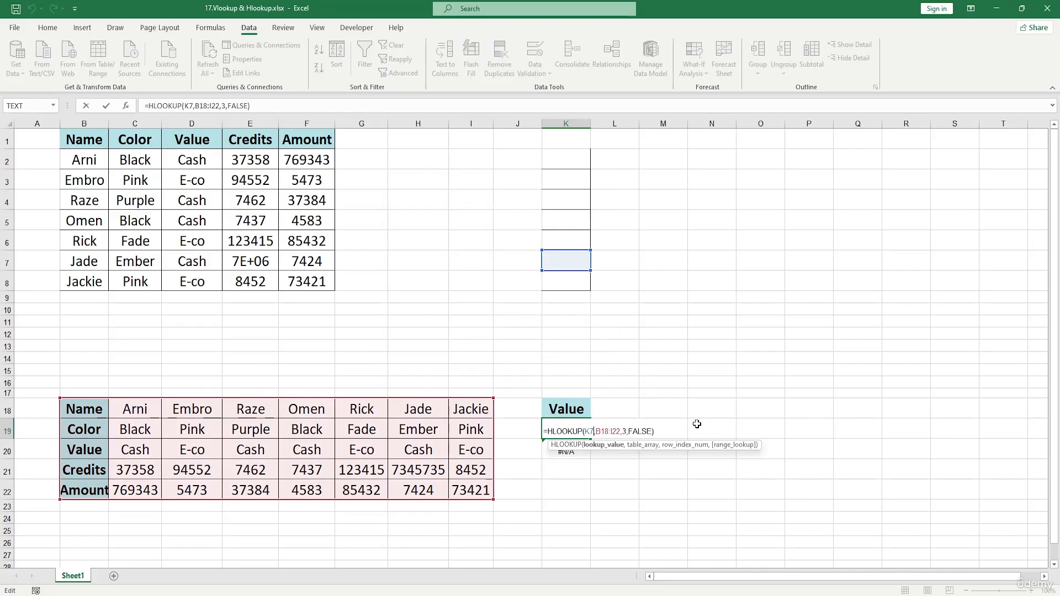
pyautogui.press('BackSpace')
pyautogui.press('BackSpace')
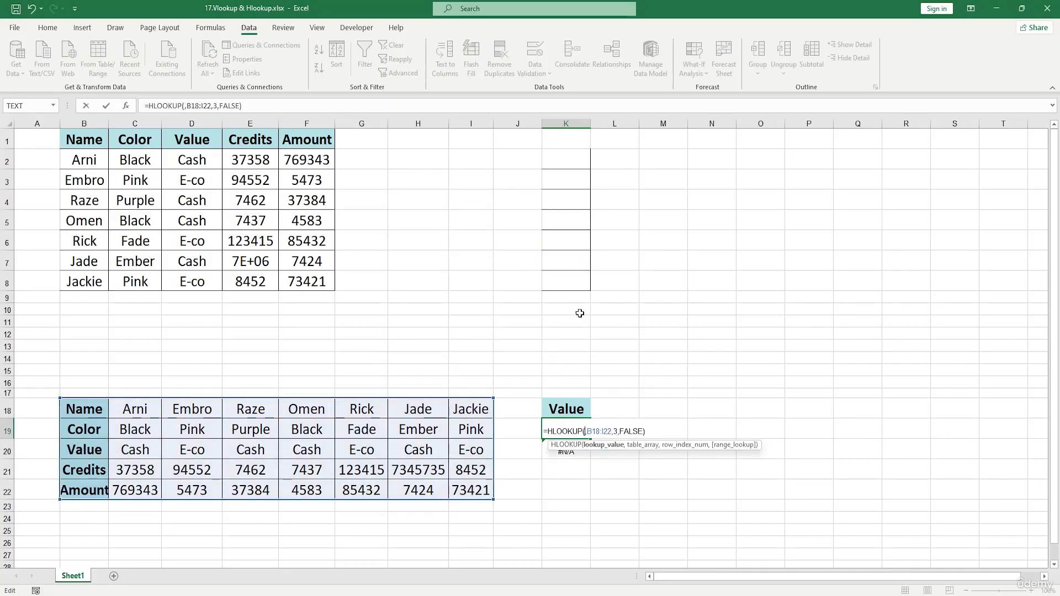
pyautogui.click(568, 155)
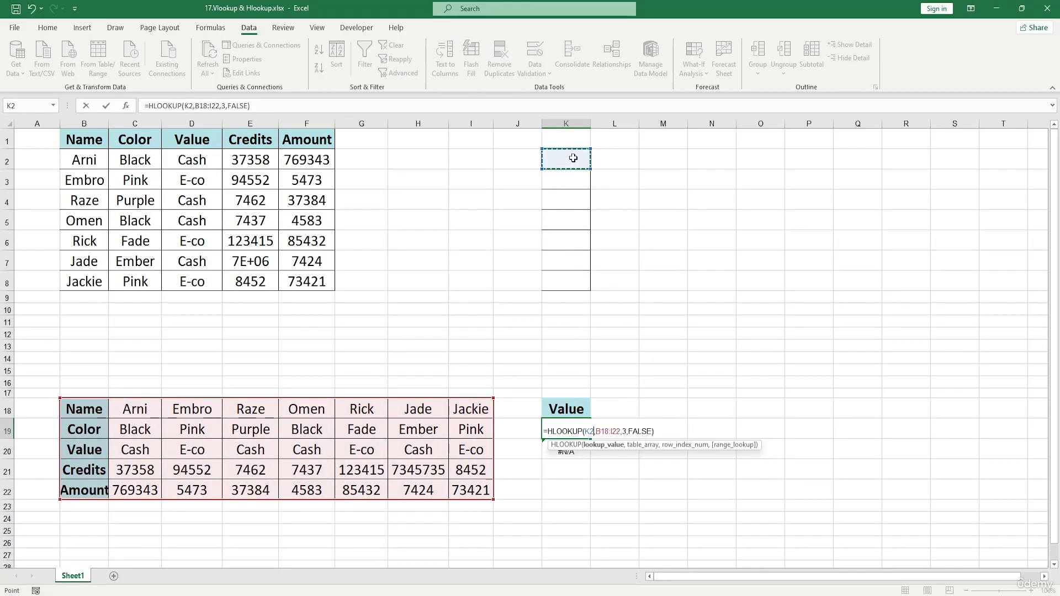
pyautogui.press('Return')
# Step: Choose the fourth name from the dropdown list in K2 to test the formula in K19
pyautogui.click(575, 160)
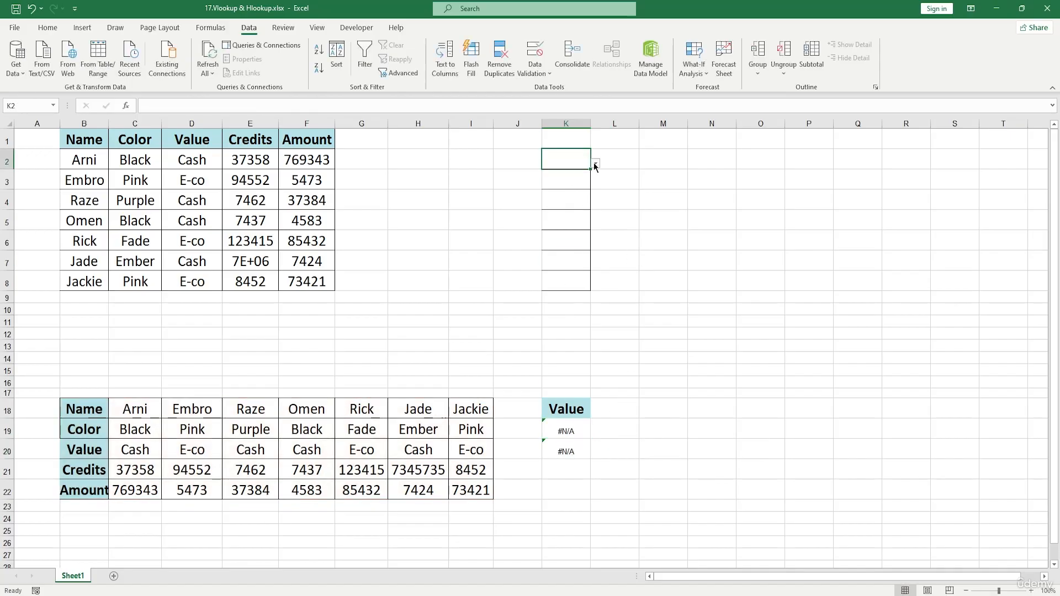
pyautogui.click(594, 162)
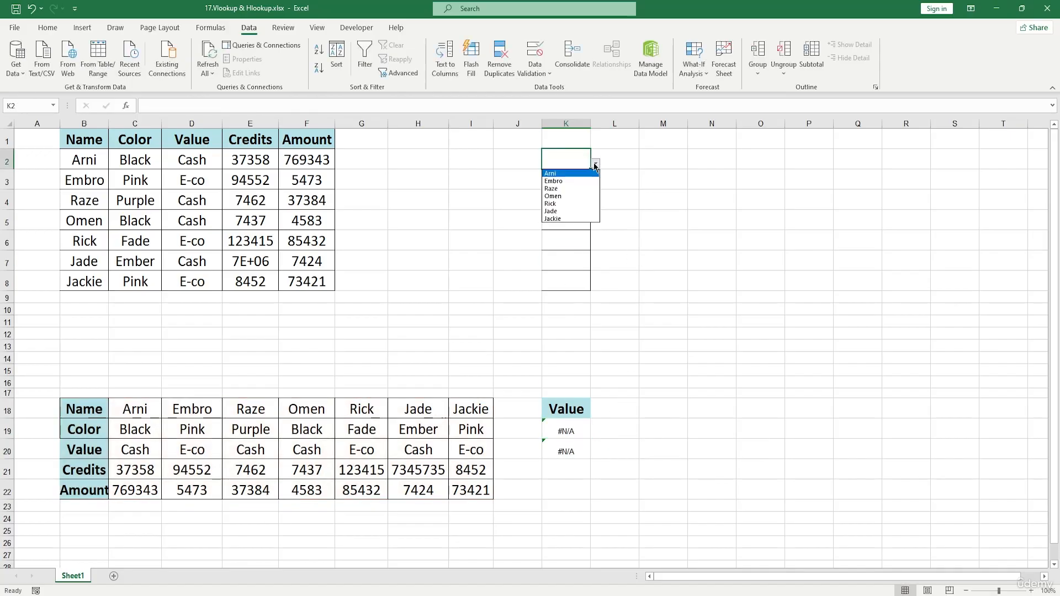
pyautogui.click(559, 198)
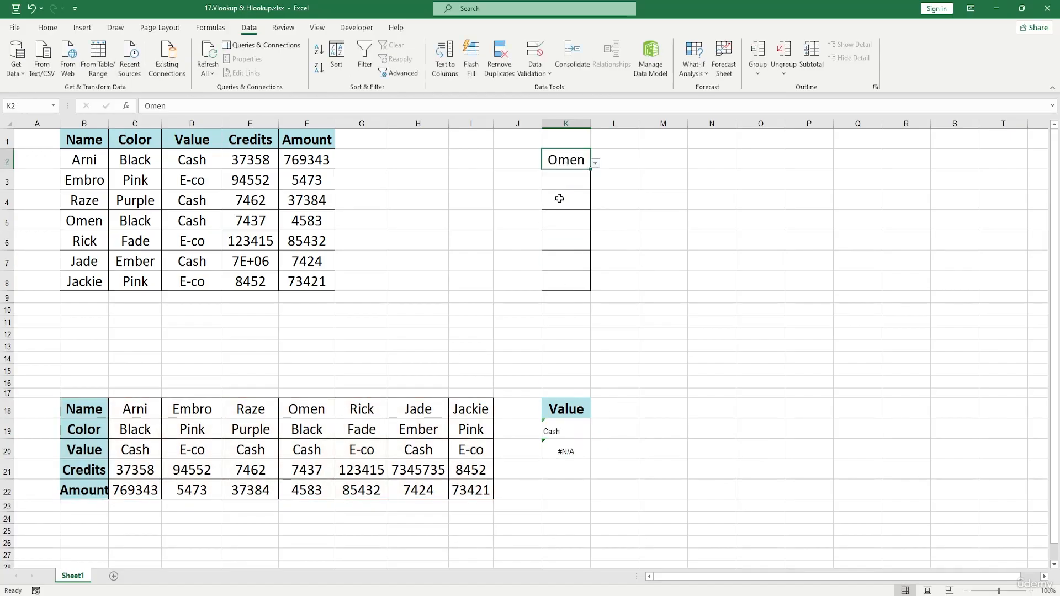
# Step: Change the lookup value of the HLOOKUP formula in K20 to K2
pyautogui.click(569, 453)
pyautogui.doubleClick(569, 453)
pyautogui.click(595, 451)
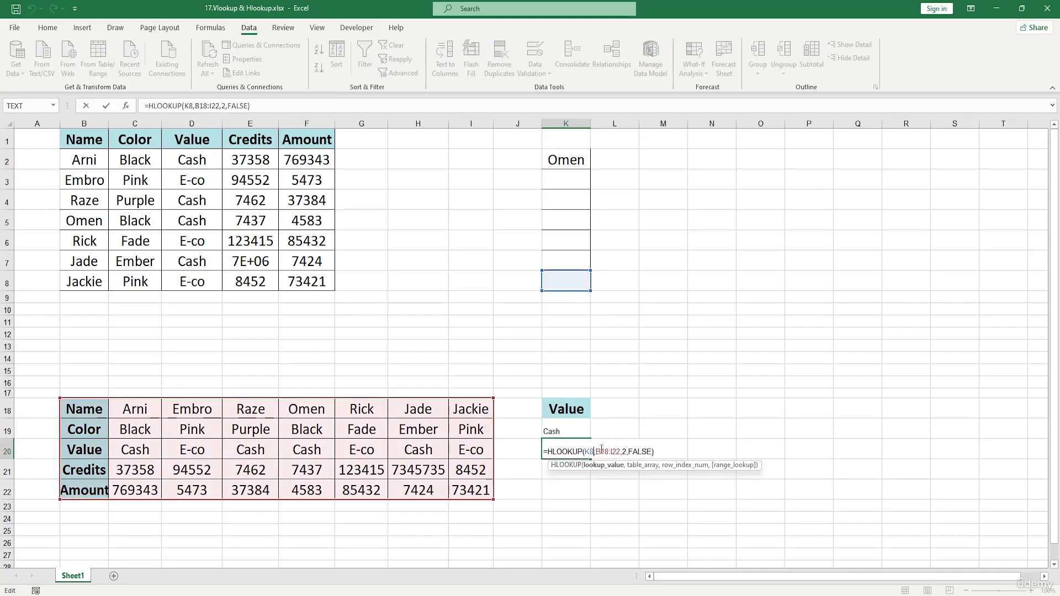
pyautogui.press('BackSpace')
pyautogui.write('2')
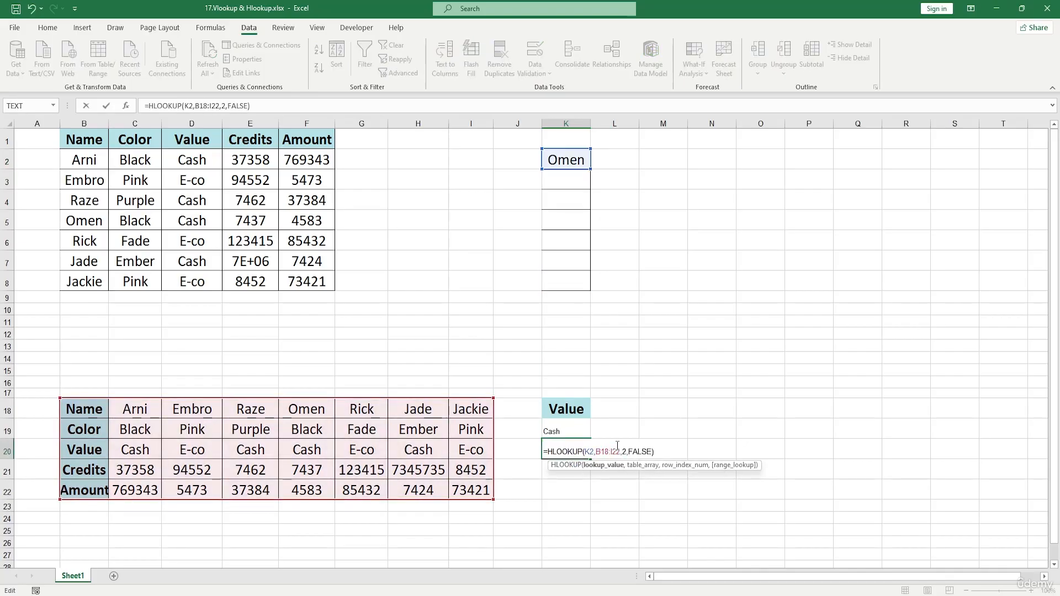
pyautogui.press('Return')
# Step: Test both HLOOKUP formulas by choosing the fifth, first and third names in turn from K2's dropdown list
pyautogui.click(567, 450)
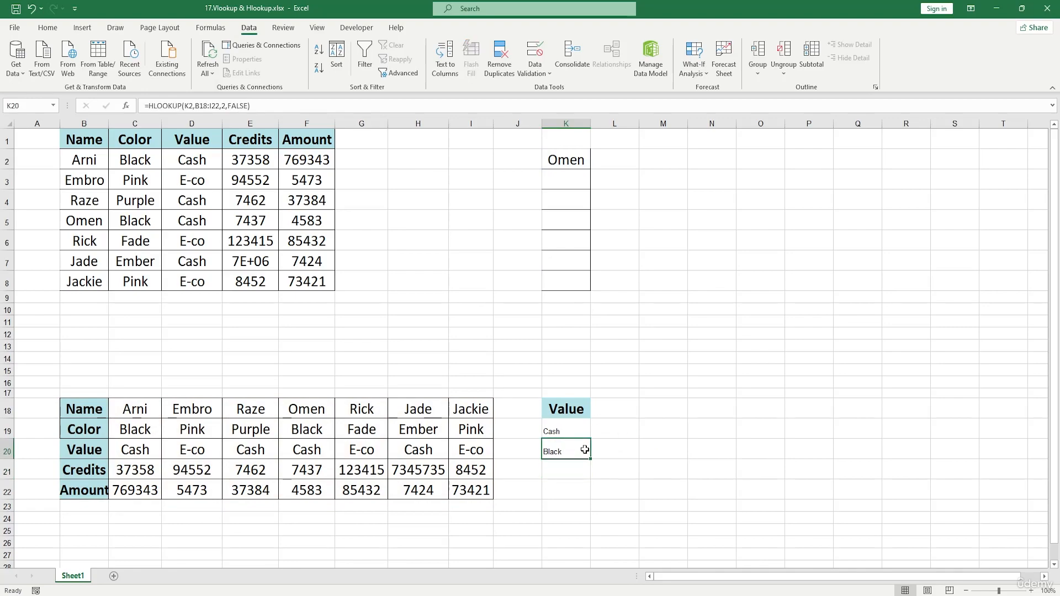
pyautogui.click(574, 163)
pyautogui.click(596, 164)
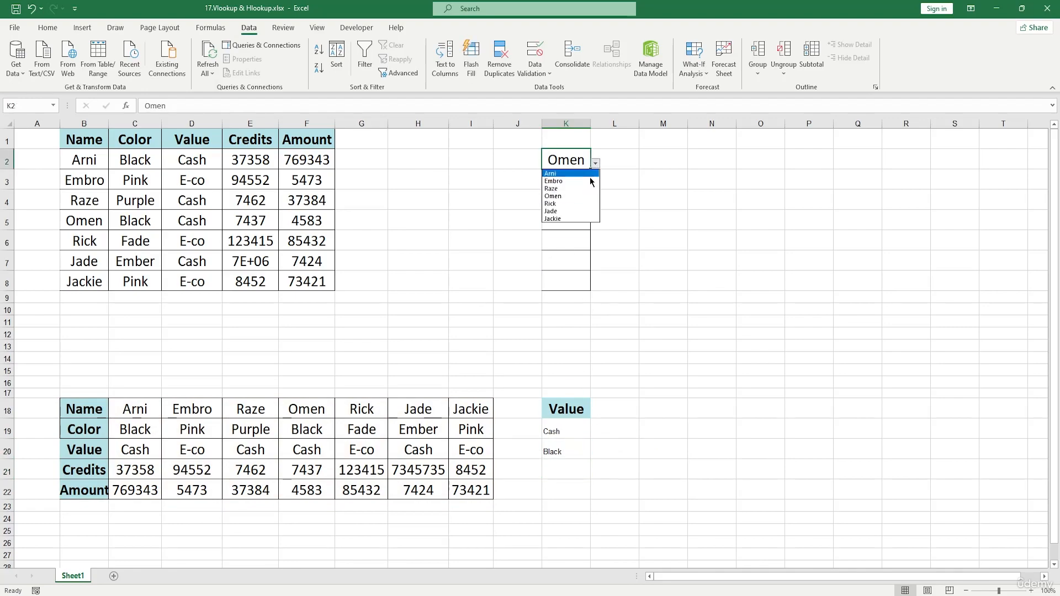
pyautogui.click(556, 204)
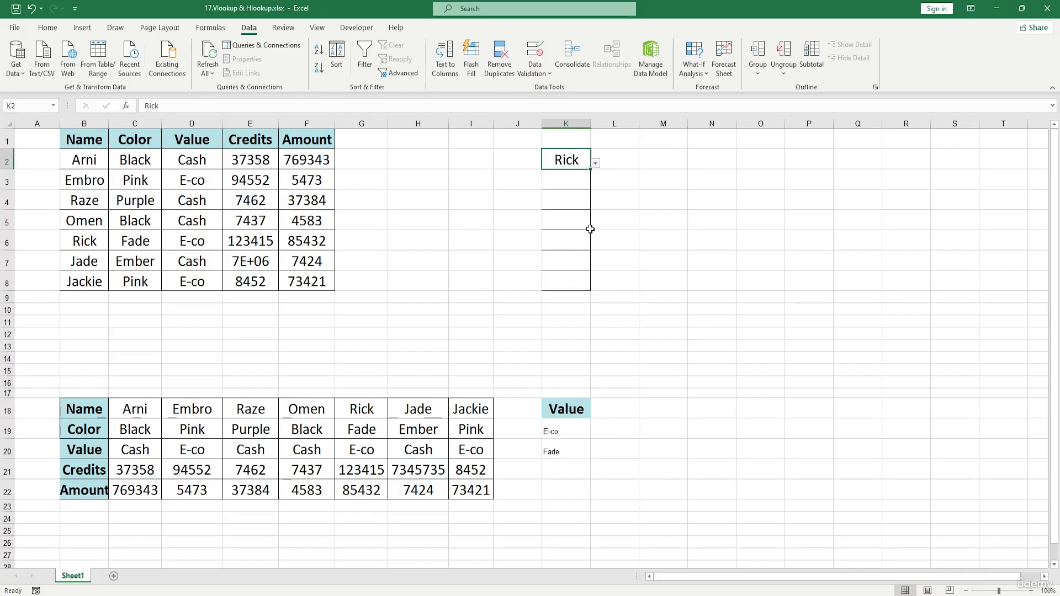
pyautogui.click(596, 165)
pyautogui.click(564, 172)
pyautogui.click(596, 164)
pyautogui.click(558, 189)
# Step: Try the last, sixth and fourth names in K2's dropdown list, finishing with the first name selected
pyautogui.click(596, 163)
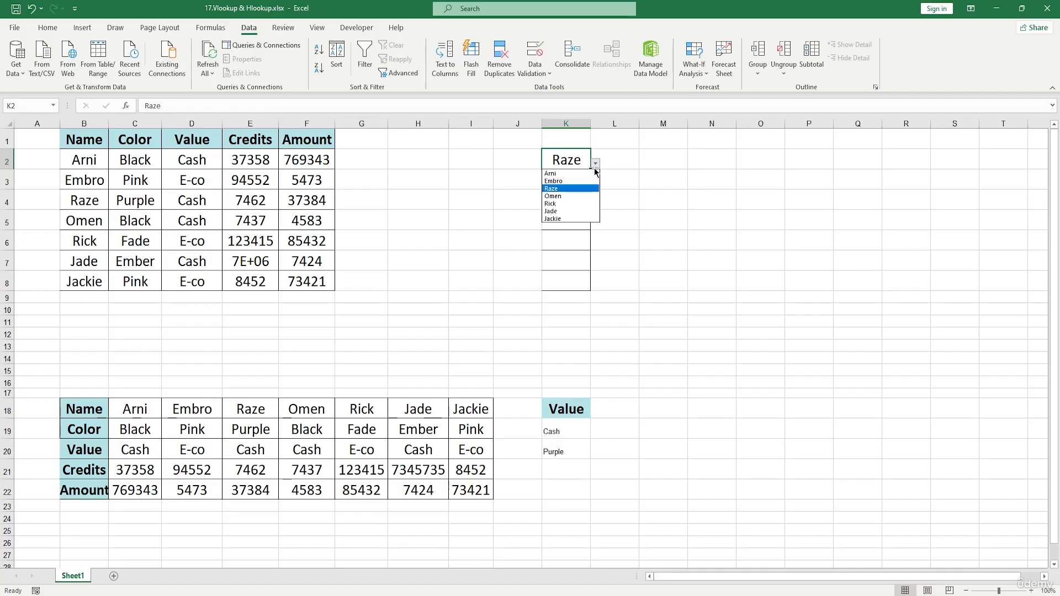
pyautogui.click(569, 219)
pyautogui.click(596, 163)
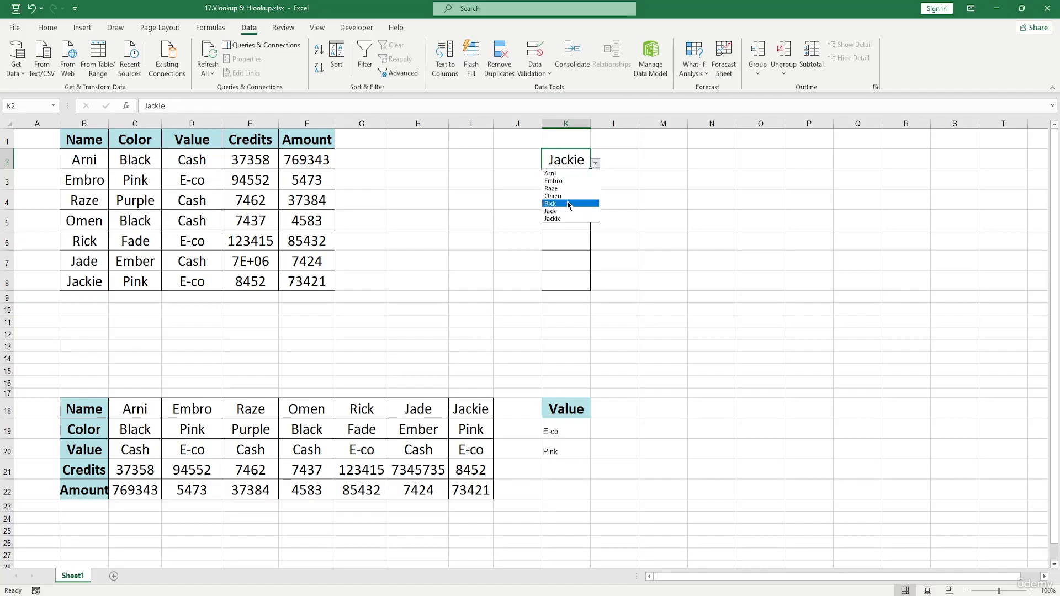
pyautogui.click(554, 211)
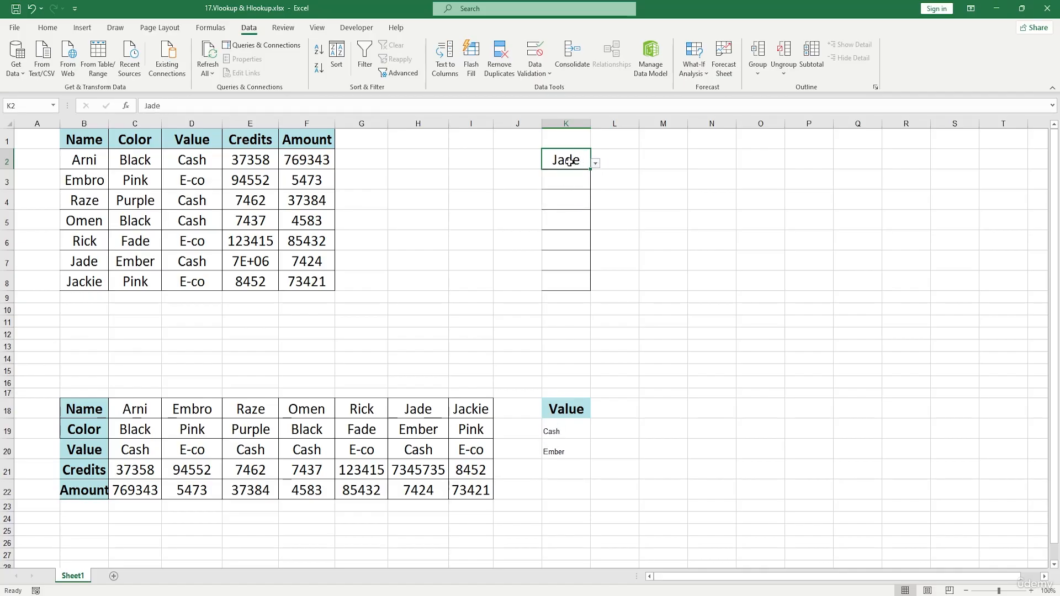
pyautogui.click(593, 165)
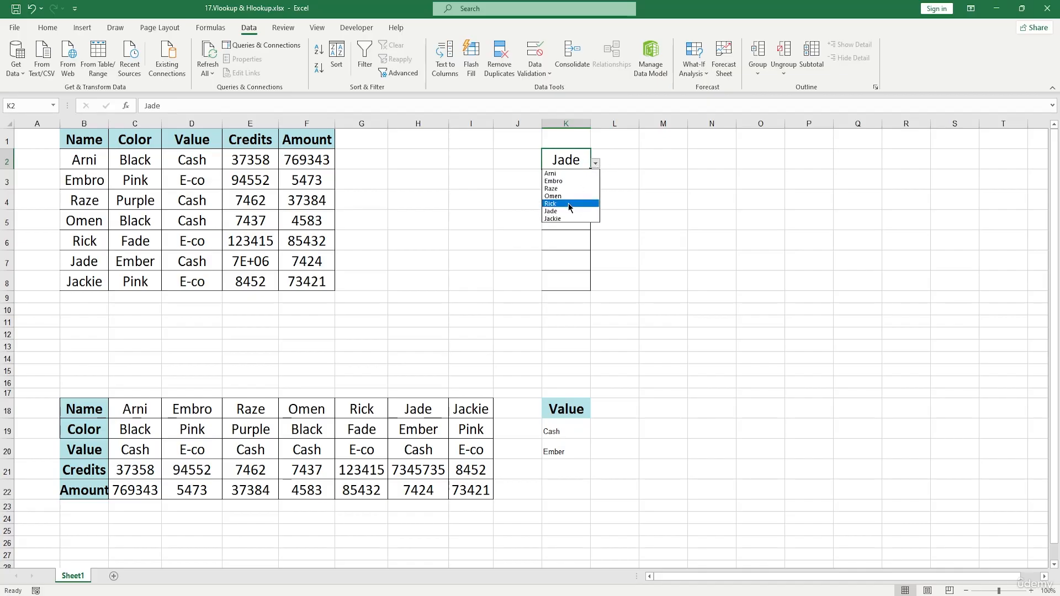
pyautogui.click(555, 196)
pyautogui.click(596, 164)
pyautogui.click(568, 174)
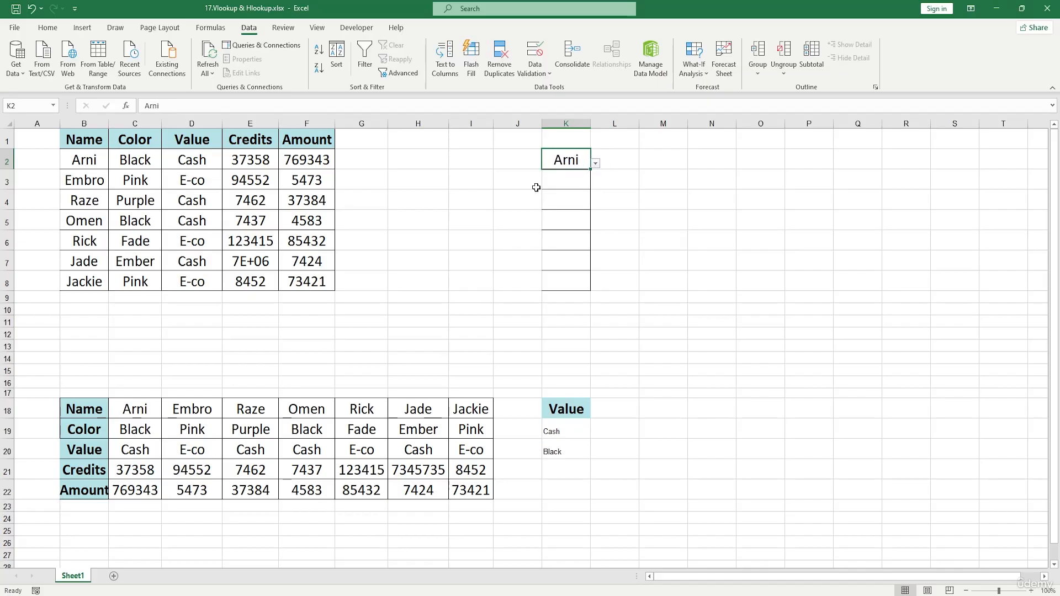
# Step: Select the whole original table, B1:F8
pyautogui.moveTo(91, 145); pyautogui.dragTo(326, 285)
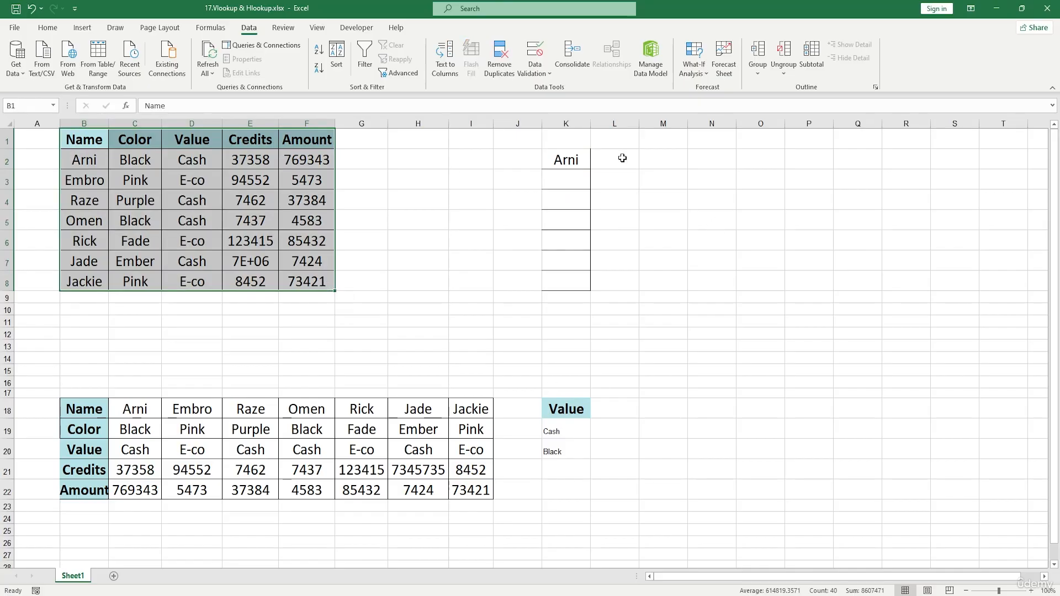